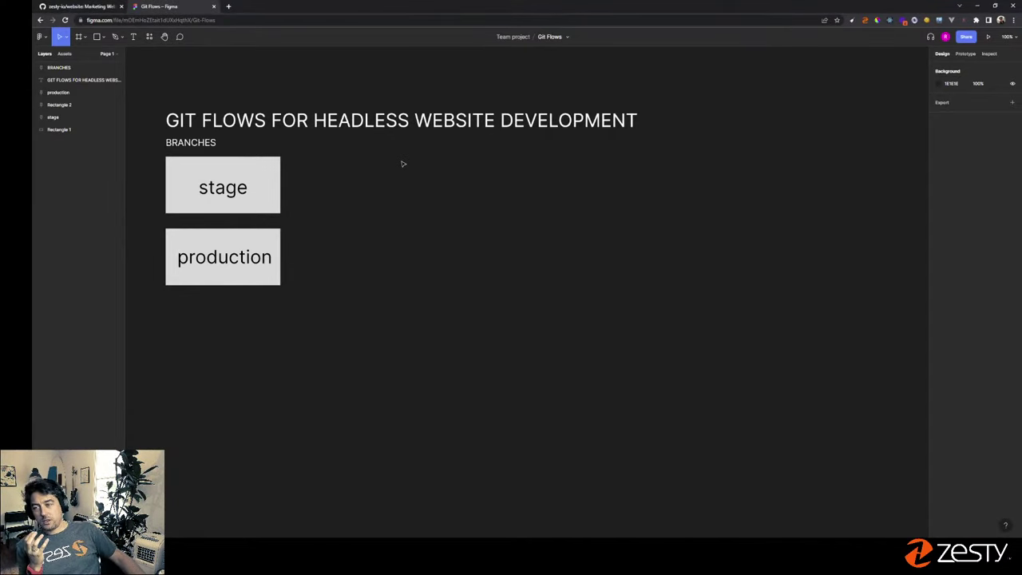
# - Centre the stage label vertically in Rectangle 1, then switch to the GitHub repository
pyautogui.click(236, 191)
pyautogui.moveTo(235, 194); pyautogui.dragTo(235, 192)
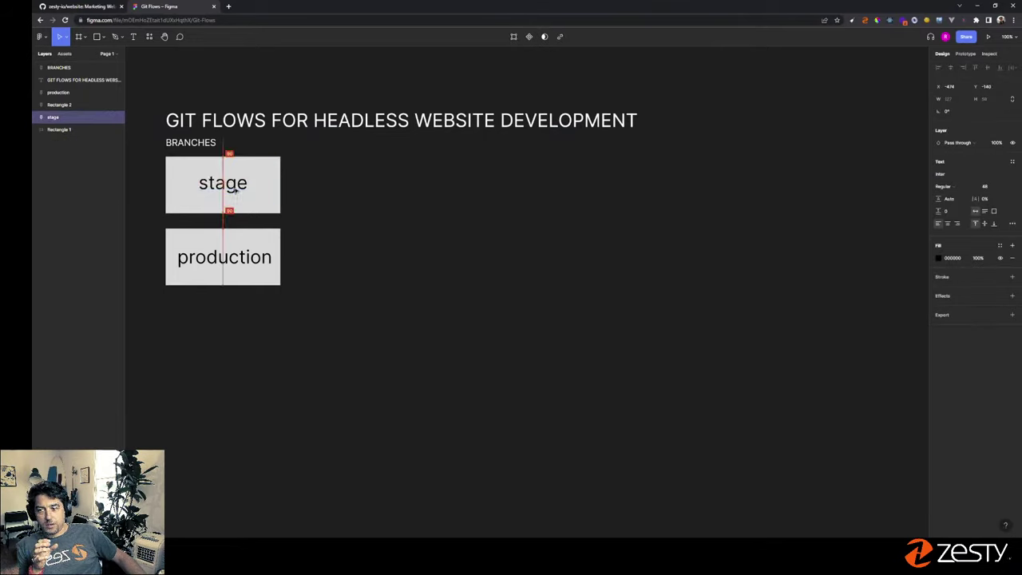
pyautogui.click(276, 243)
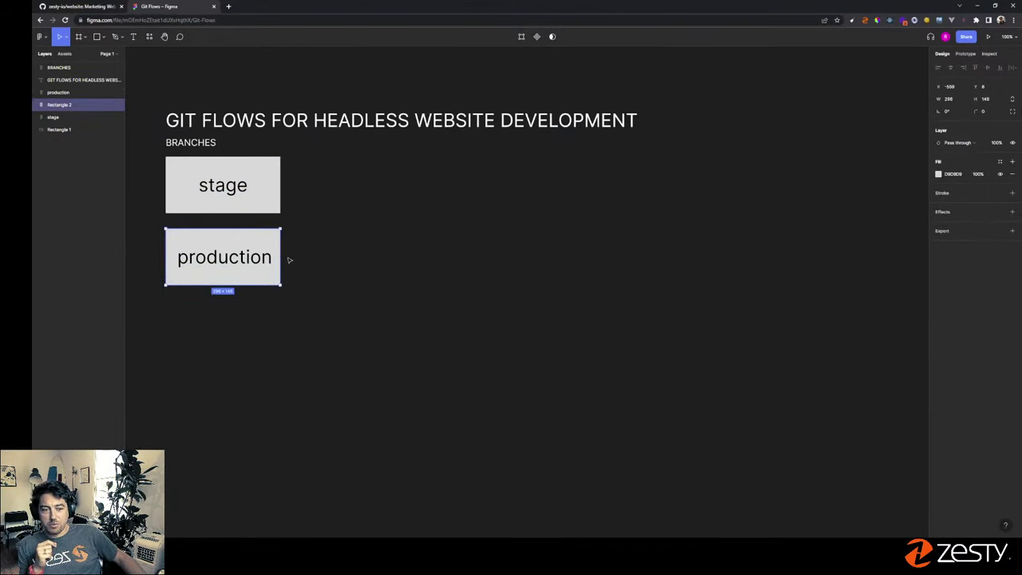
pyautogui.click(452, 313)
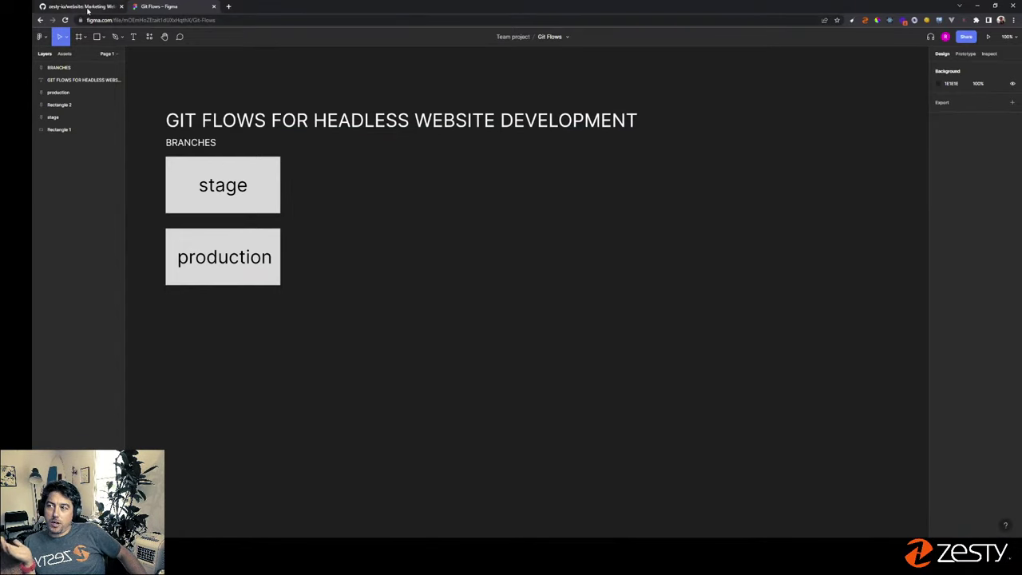
pyautogui.click(84, 6)
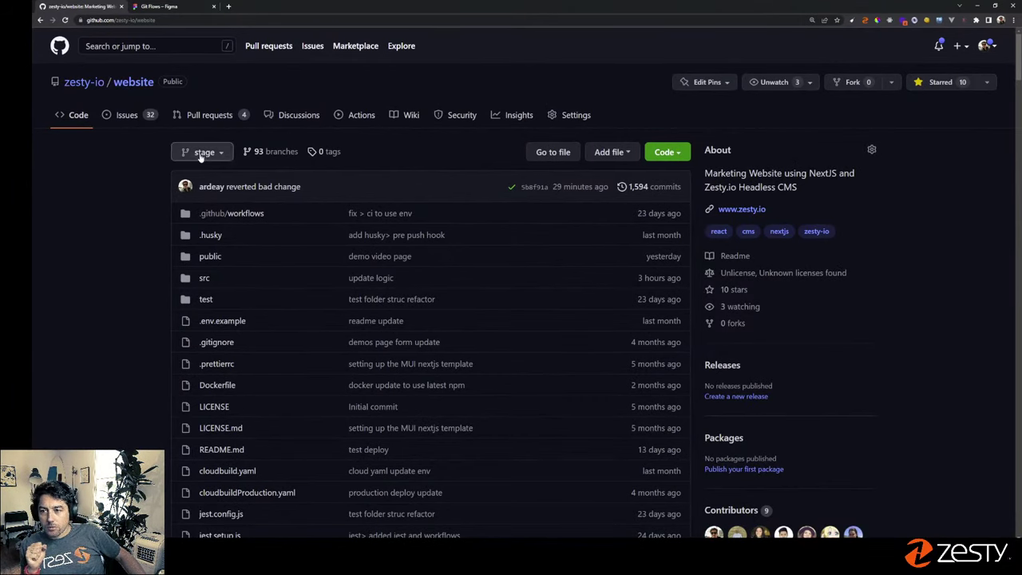
# - Return from the zesty-io/website repository to the Git Flows board in Figma
pyautogui.click(164, 7)
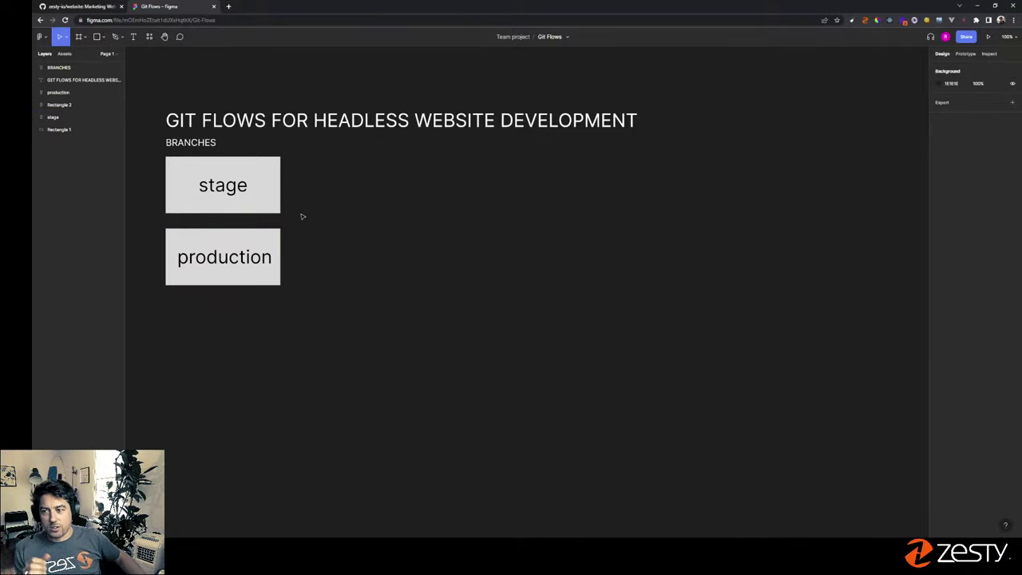
pyautogui.click(236, 184)
pyautogui.keyDown('shift'); pyautogui.click(273, 186); pyautogui.keyUp('shift')
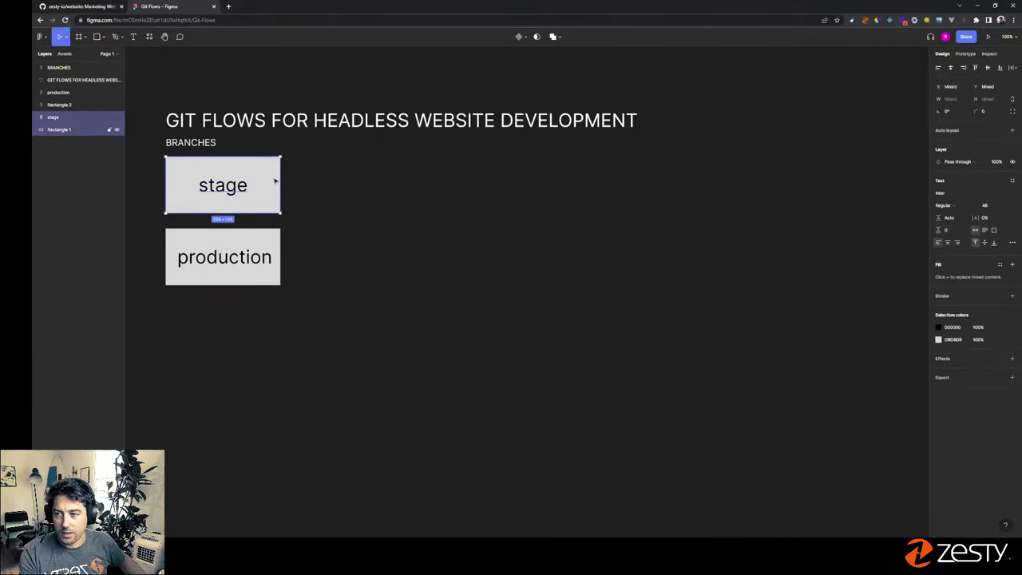
pyautogui.press('Delete')
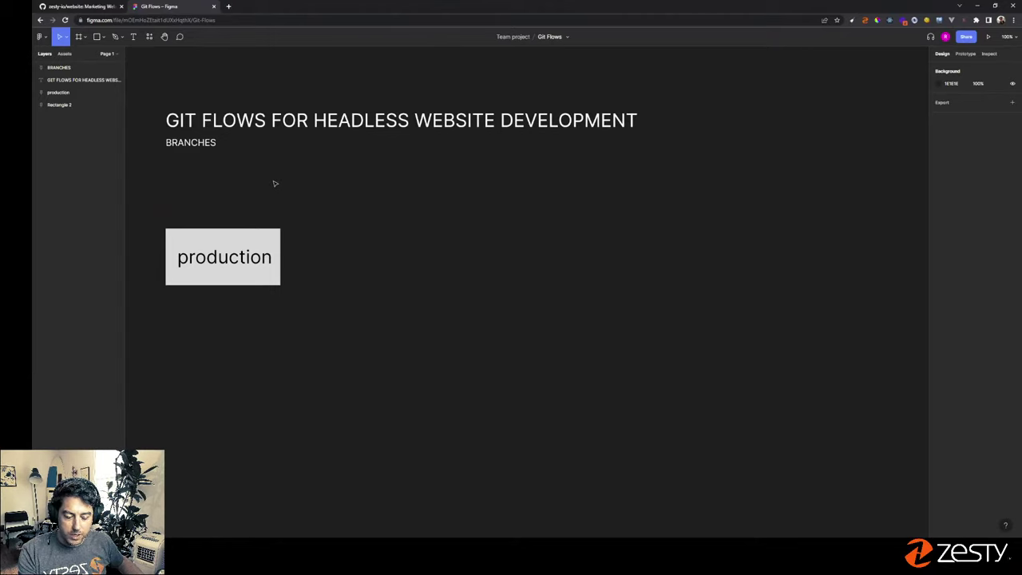
pyautogui.hotkey('ctrl', 'z')
pyautogui.hotkey('ctrl', 'v')
pyautogui.moveTo(258, 183); pyautogui.dragTo(249, 321)
pyautogui.doubleClick(223, 327)
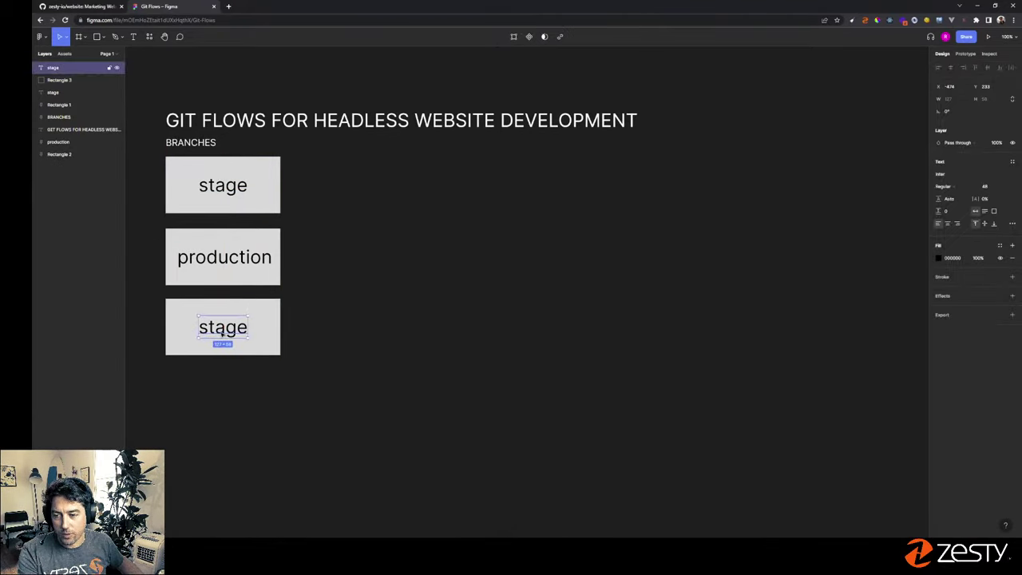
pyautogui.write('main')
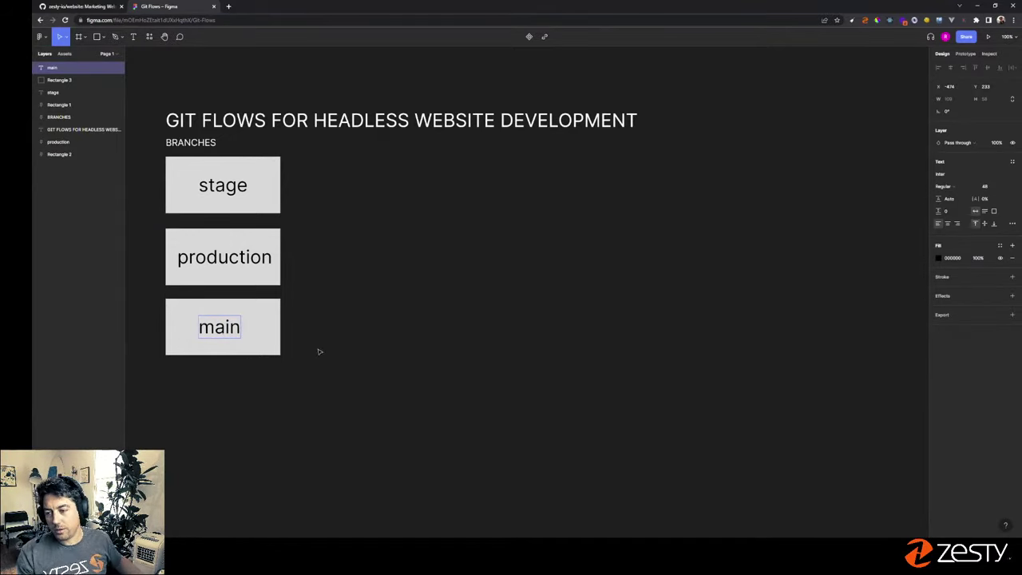
pyautogui.press('Escape')
pyautogui.click(348, 397)
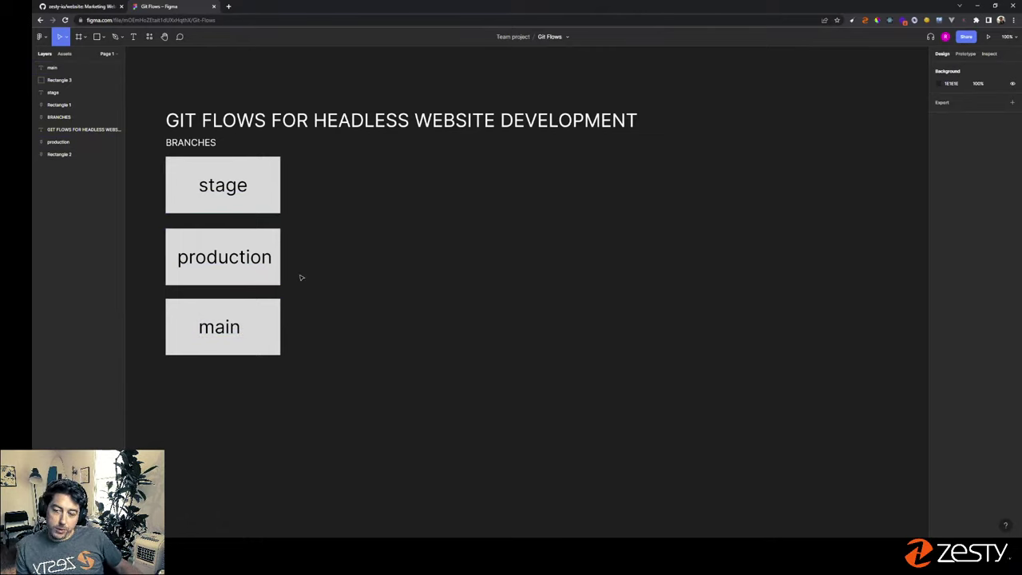
pyautogui.click(233, 328)
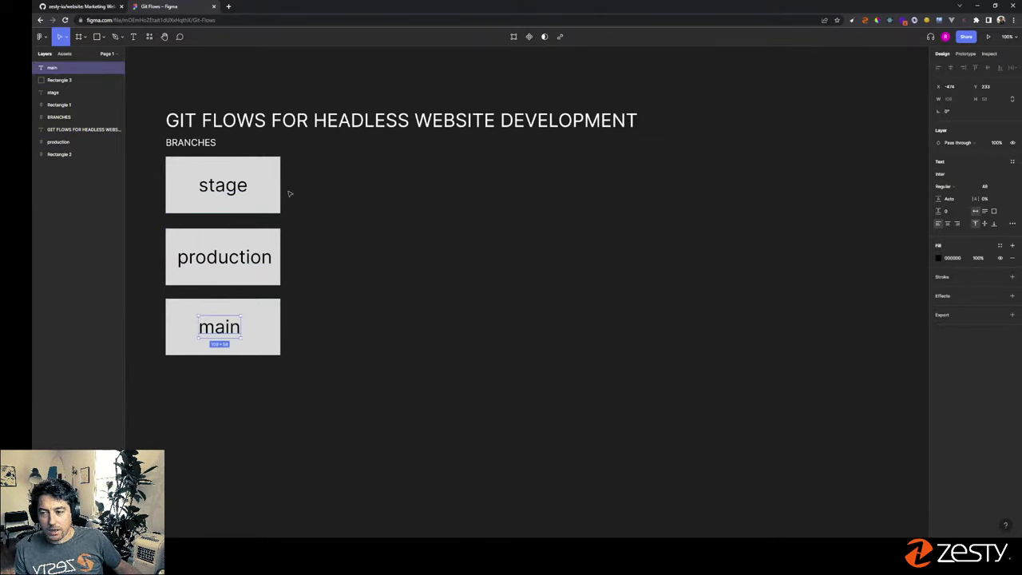
pyautogui.click(242, 186)
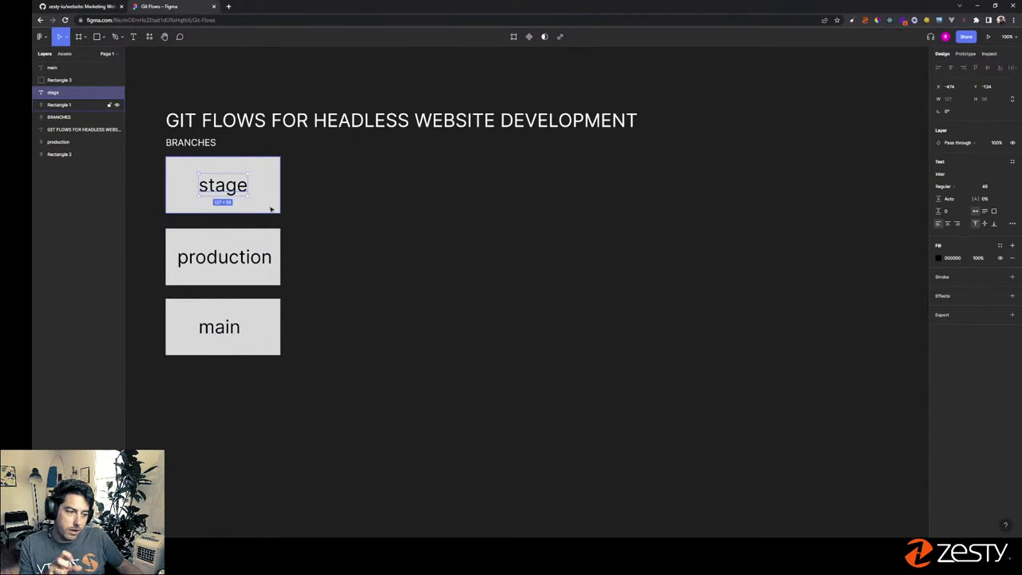
pyautogui.click(304, 192)
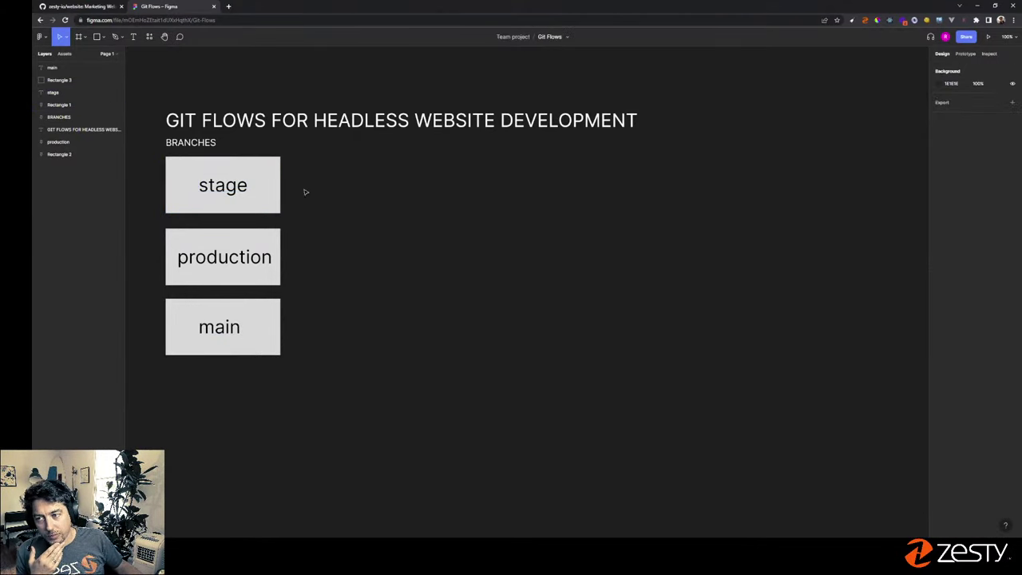
pyautogui.click(260, 202)
pyautogui.click(252, 260)
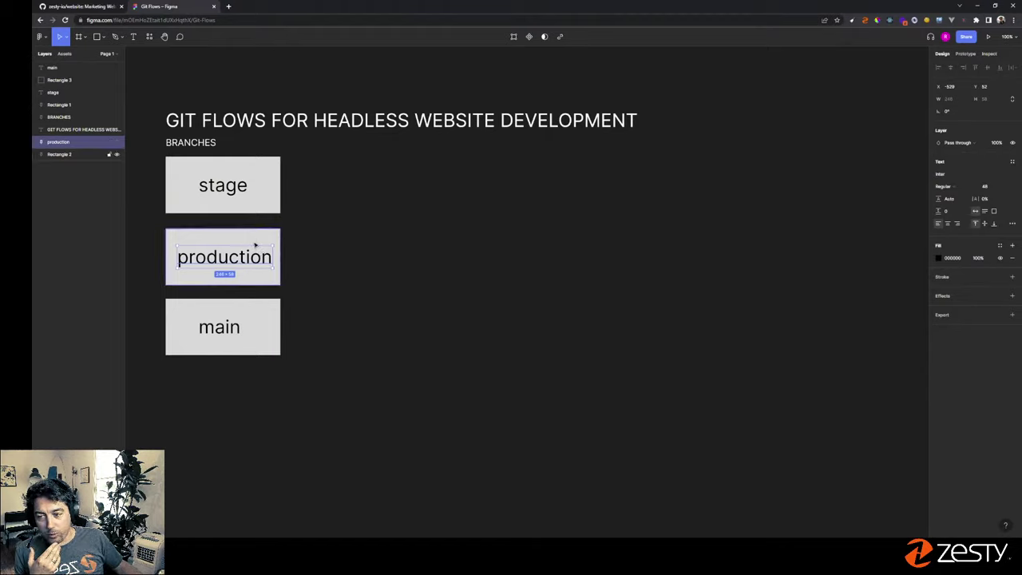
pyautogui.click(222, 327)
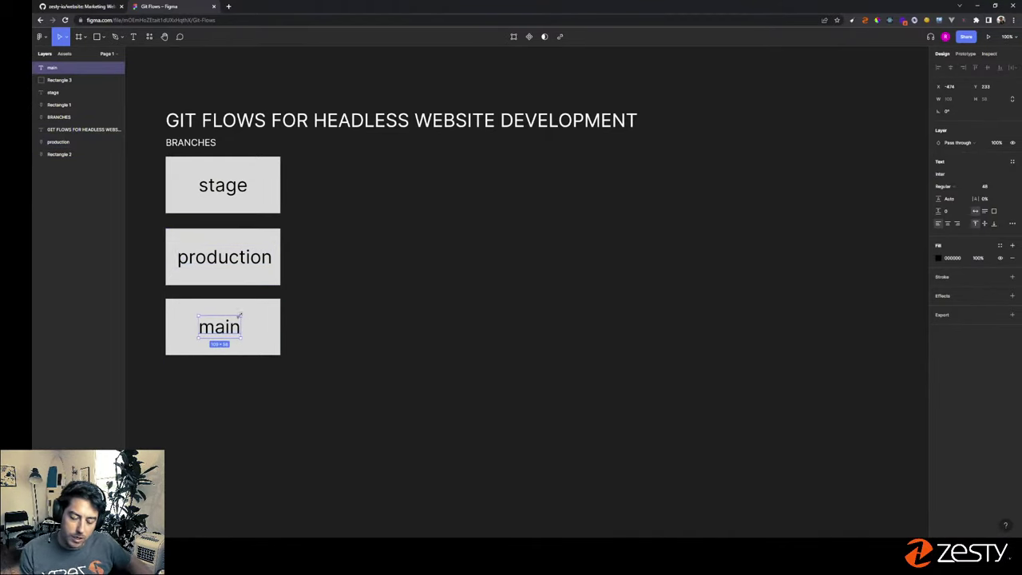
pyautogui.keyDown('shift'); pyautogui.click(260, 327); pyautogui.keyUp('shift')
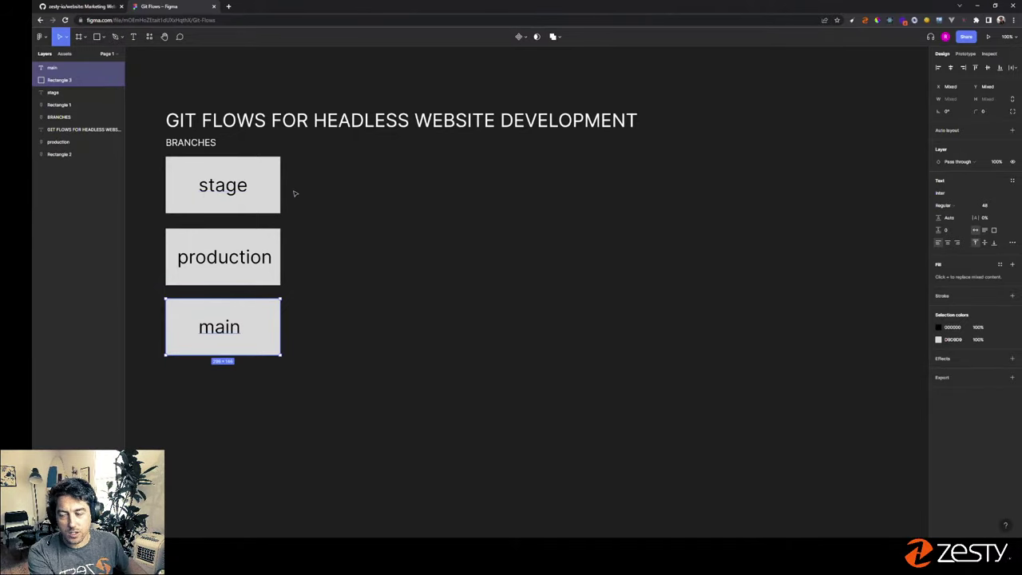
pyautogui.press('Escape')
pyautogui.moveTo(310, 386); pyautogui.dragTo(180, 310)
pyautogui.press('Delete')
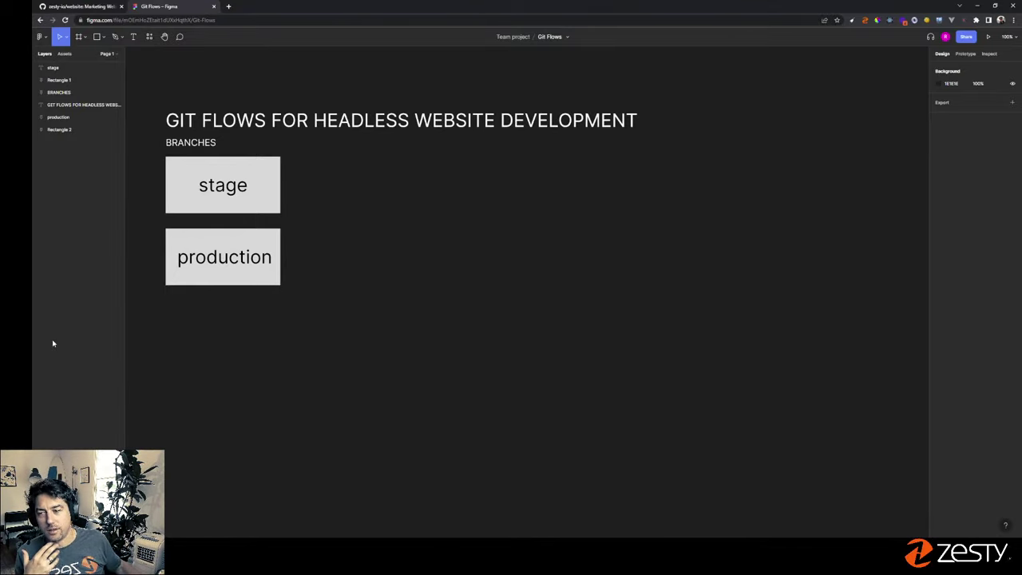
# - Paste a copy of the stage and production boxes and place a production copy below production
pyautogui.moveTo(147, 167); pyautogui.dragTo(310, 287)
pyautogui.click(312, 285)
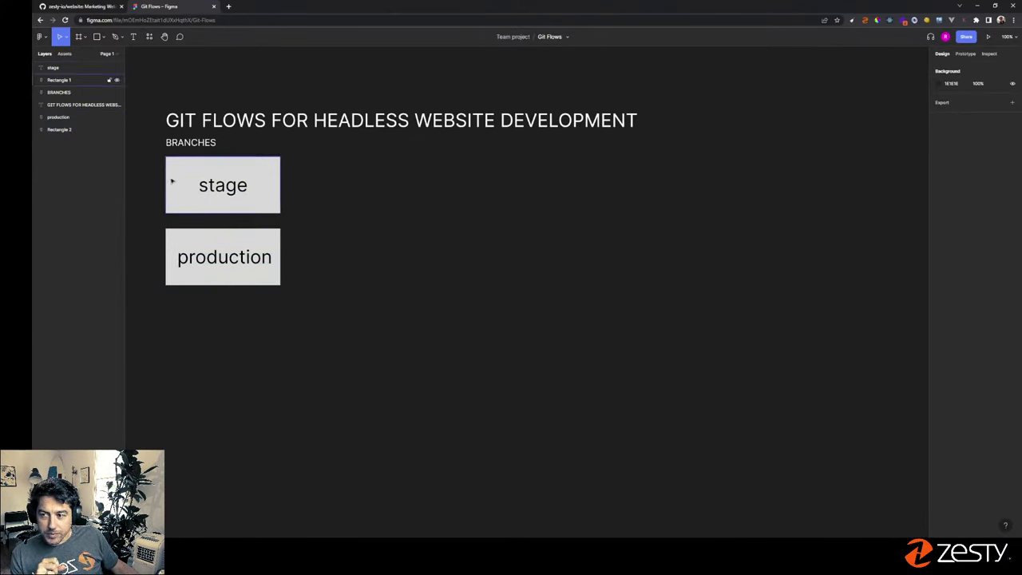
pyautogui.moveTo(146, 173); pyautogui.dragTo(312, 267)
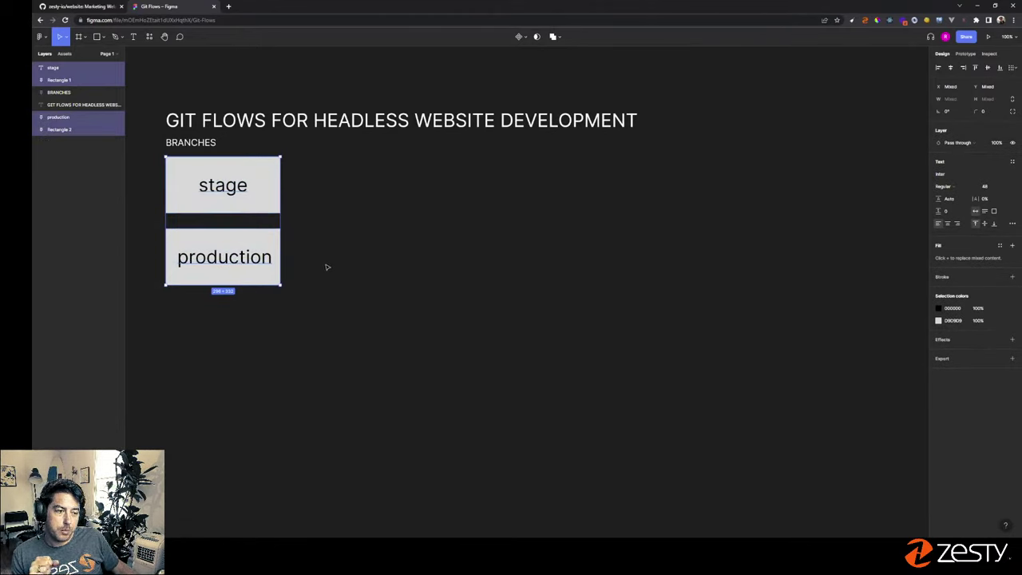
pyautogui.click(351, 270)
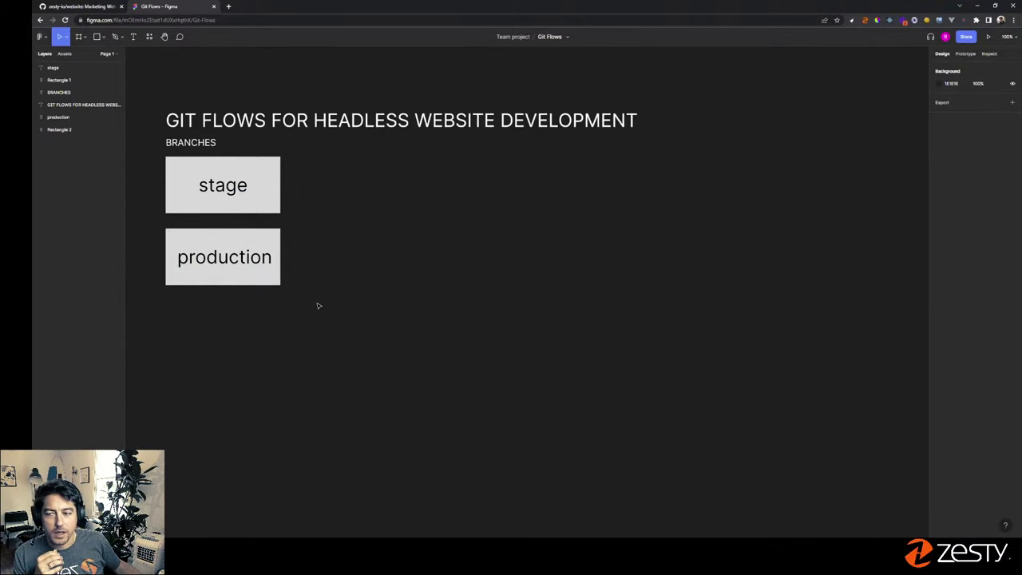
pyautogui.moveTo(137, 320); pyautogui.dragTo(266, 167)
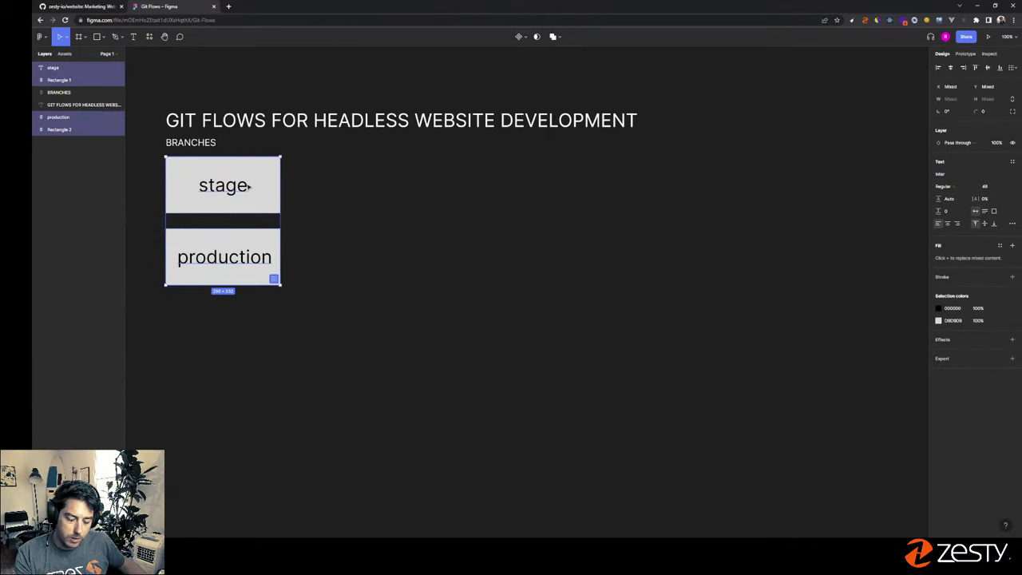
pyautogui.hotkey('ctrl', 'v')
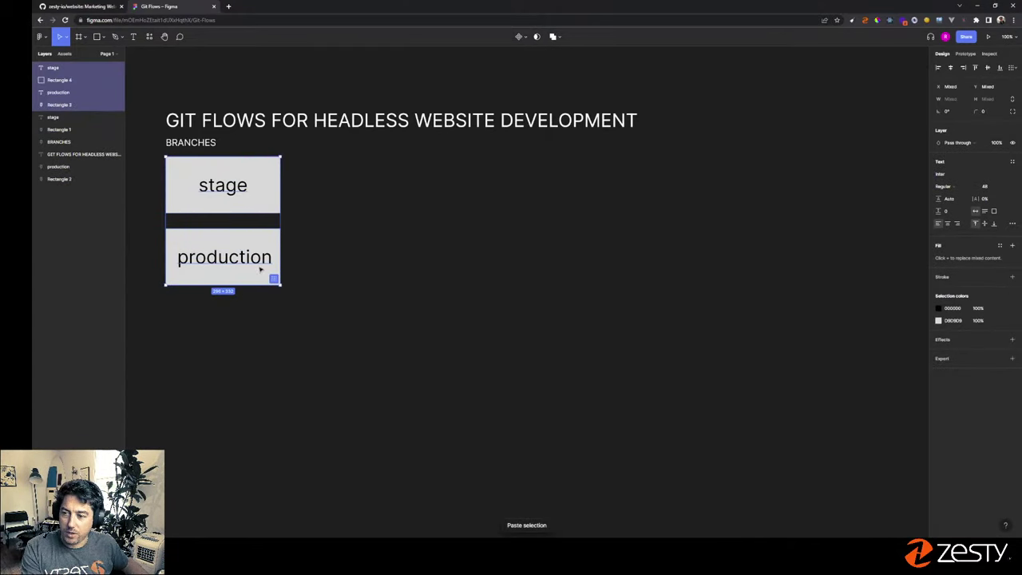
pyautogui.click(392, 268)
pyautogui.moveTo(309, 322); pyautogui.dragTo(211, 302)
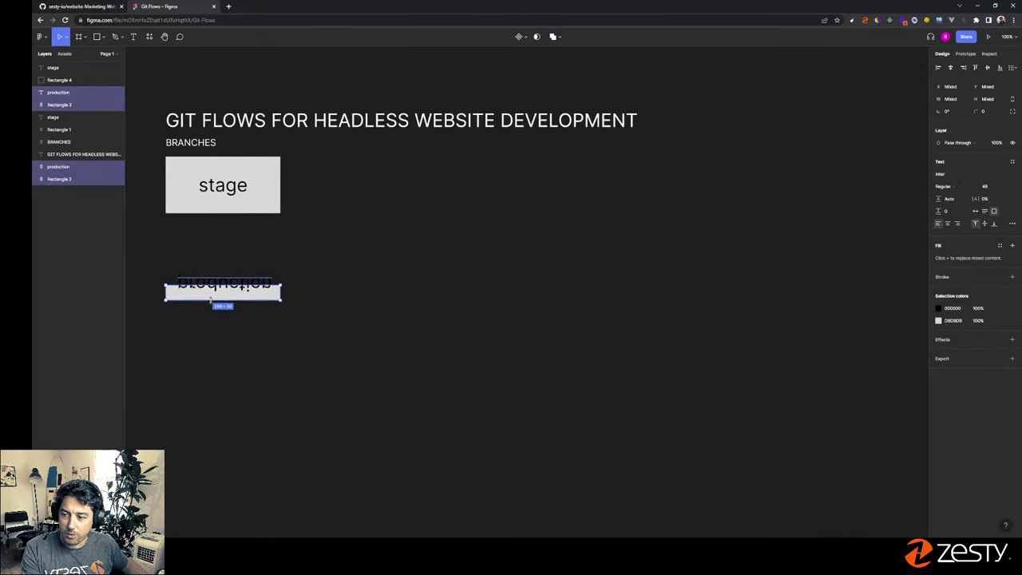
pyautogui.hotkey('ctrl', 'z')
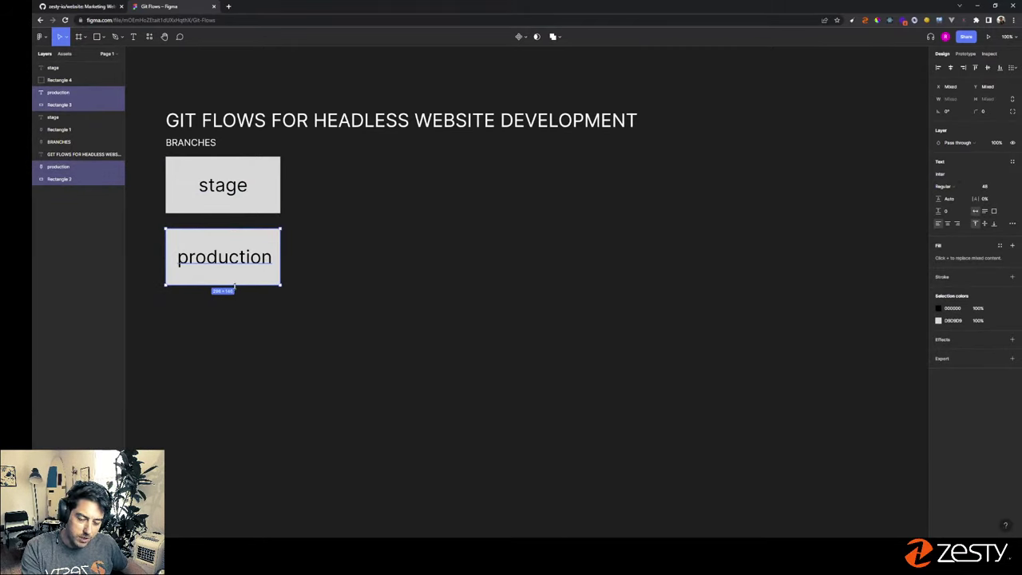
pyautogui.moveTo(232, 250); pyautogui.dragTo(255, 323)
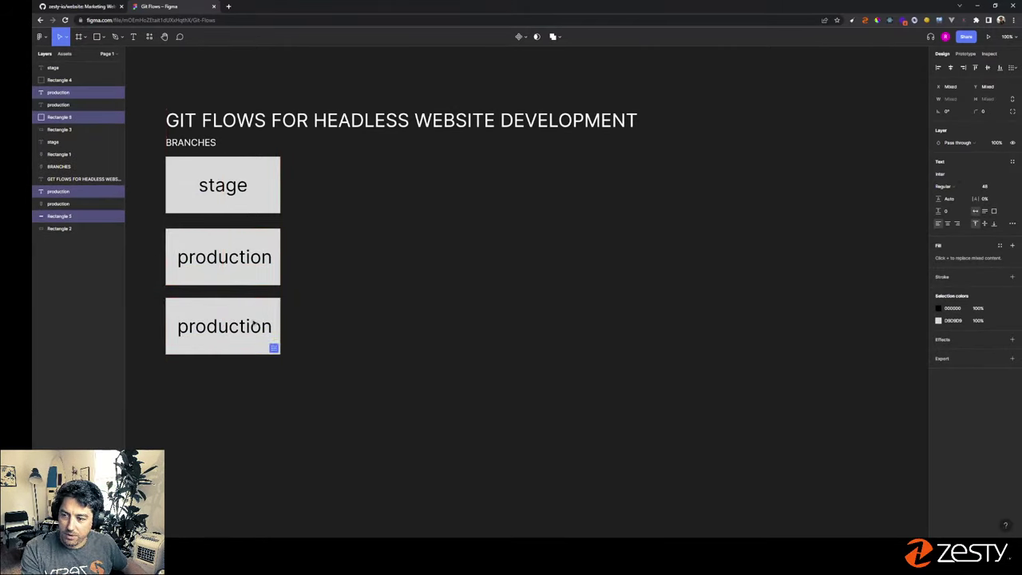
# - Relabel the new copy 'dev' and centre the label inside its box
pyautogui.click(253, 324)
pyautogui.doubleClick(252, 324)
pyautogui.write('dev')
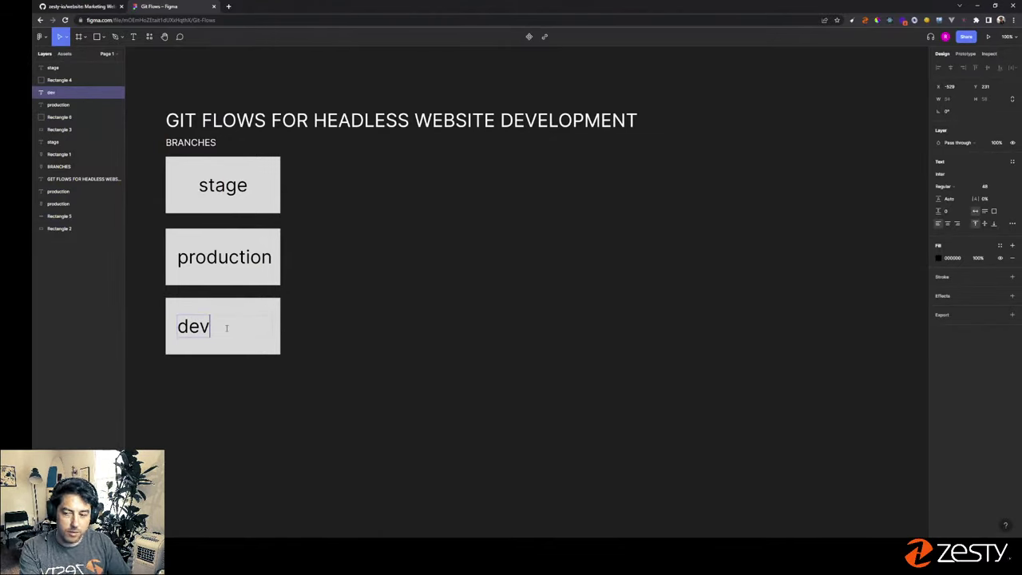
pyautogui.click(379, 394)
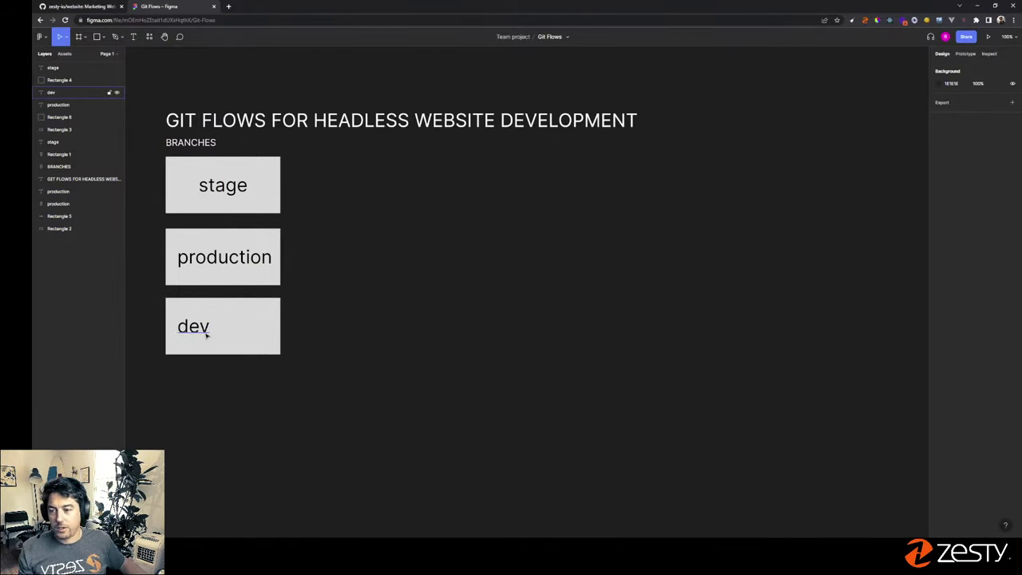
pyautogui.moveTo(201, 329); pyautogui.dragTo(237, 335)
pyautogui.click(359, 343)
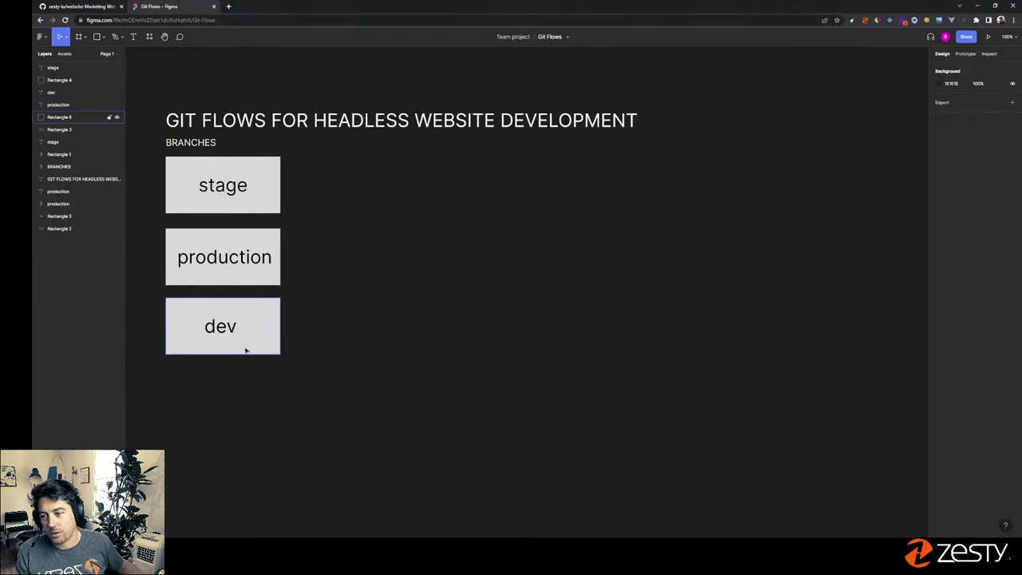
pyautogui.moveTo(150, 237); pyautogui.dragTo(301, 283)
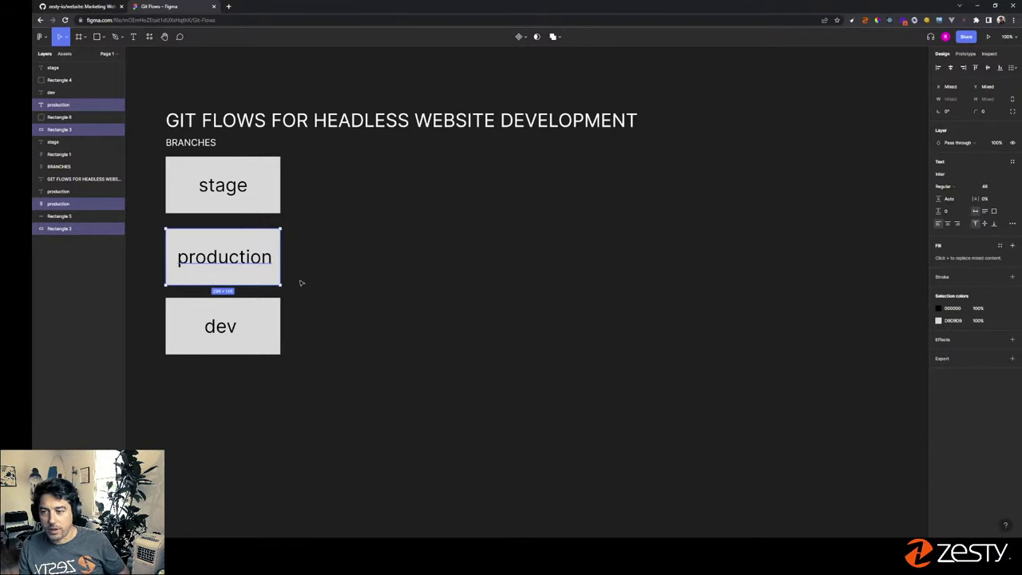
pyautogui.click(325, 342)
pyautogui.click(255, 336)
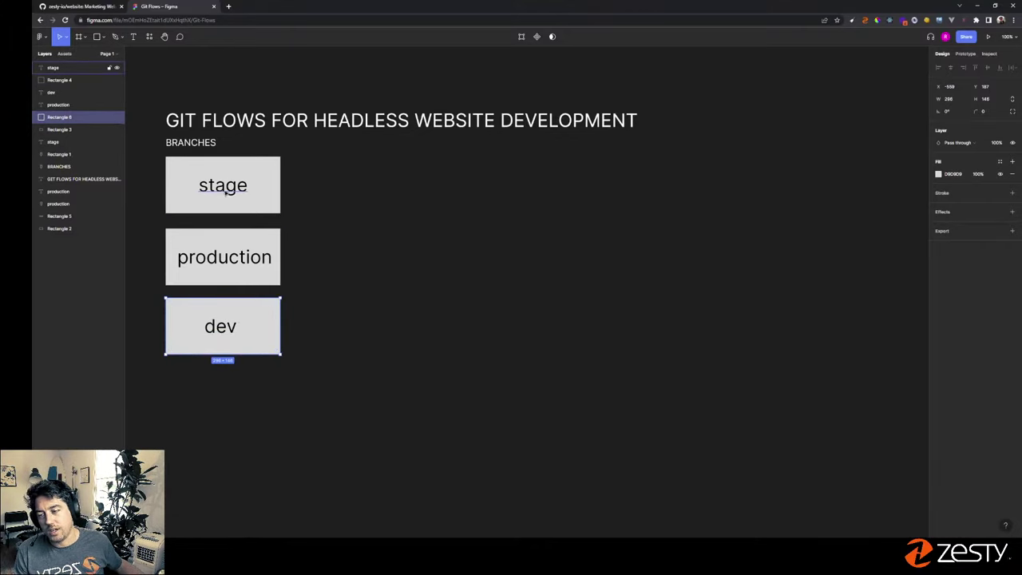
# - Move the production box so it sits between the stage and dev boxes
pyautogui.click(339, 297)
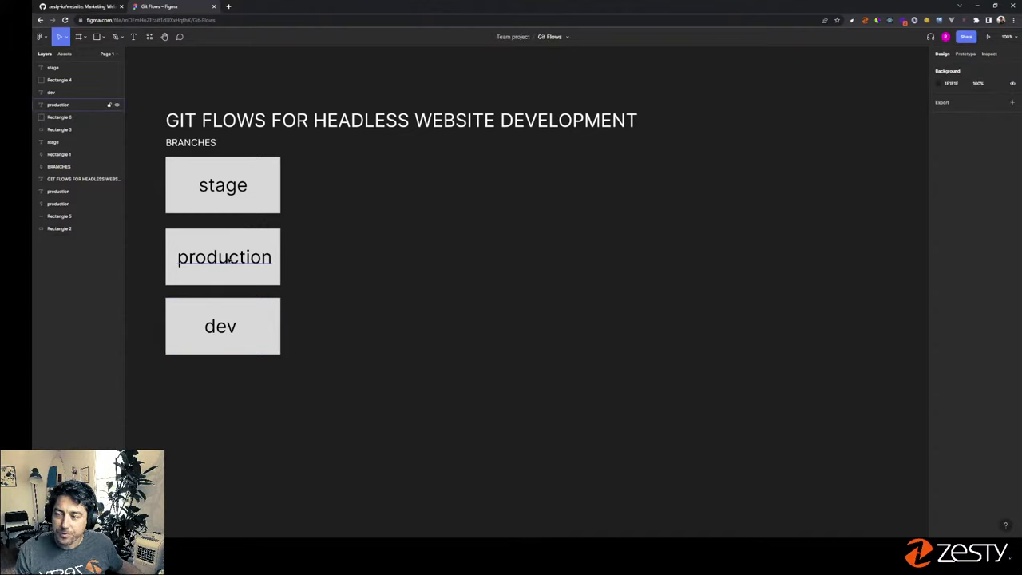
pyautogui.click(200, 249)
pyautogui.moveTo(157, 226); pyautogui.dragTo(294, 286)
pyautogui.moveTo(240, 260); pyautogui.dragTo(422, 221)
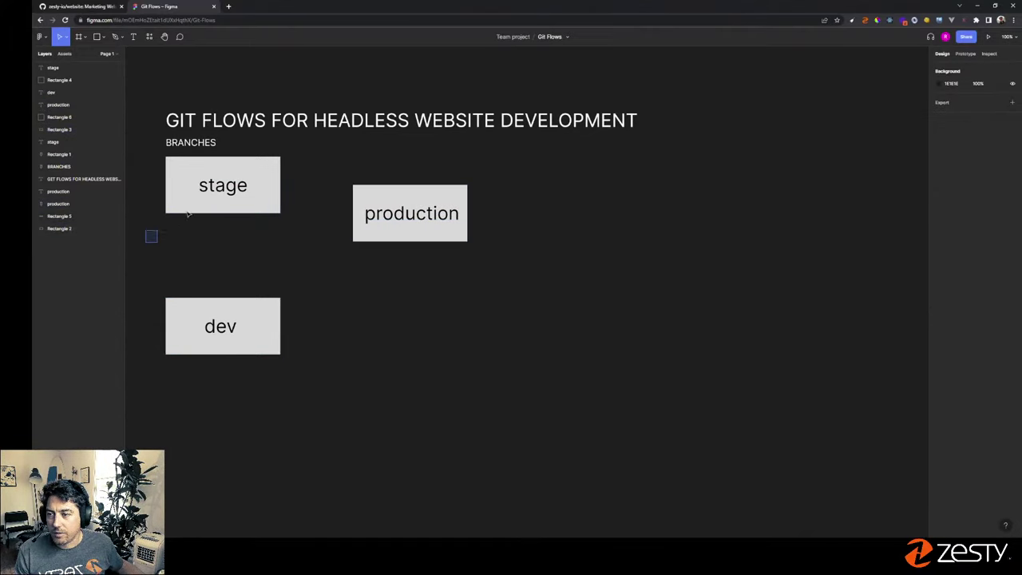
pyautogui.moveTo(145, 242); pyautogui.dragTo(263, 204)
pyautogui.moveTo(327, 176); pyautogui.dragTo(475, 243)
pyautogui.moveTo(417, 203); pyautogui.dragTo(230, 241)
# - Change the stage rectangle's fill to a pale light green
pyautogui.click(271, 195)
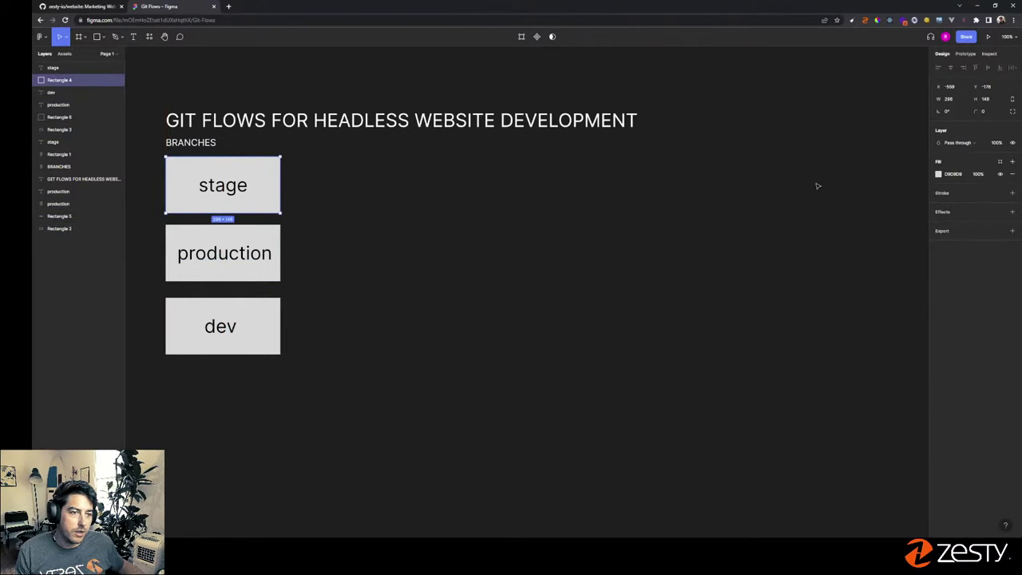
pyautogui.click(940, 174)
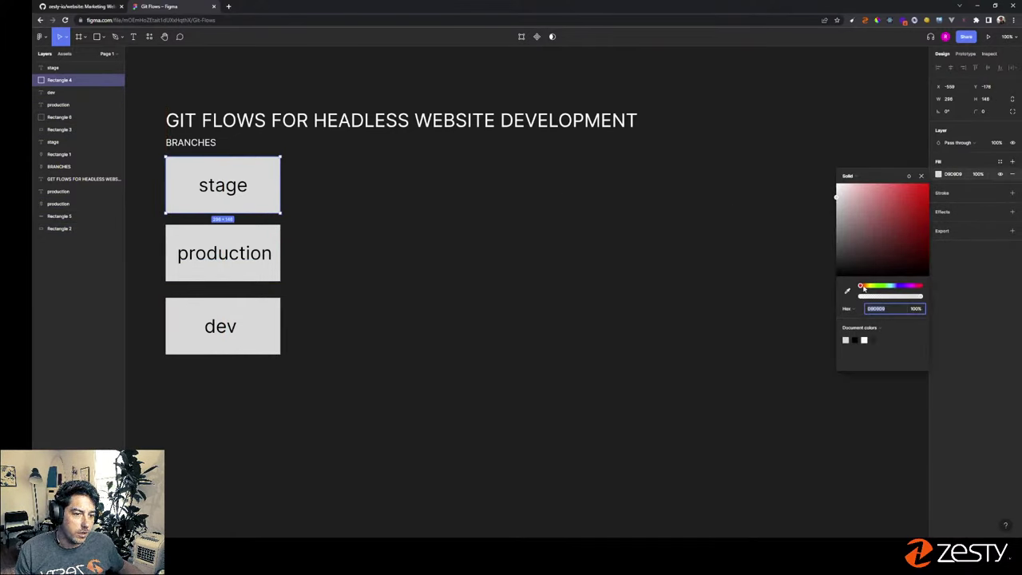
pyautogui.moveTo(864, 289); pyautogui.dragTo(860, 288)
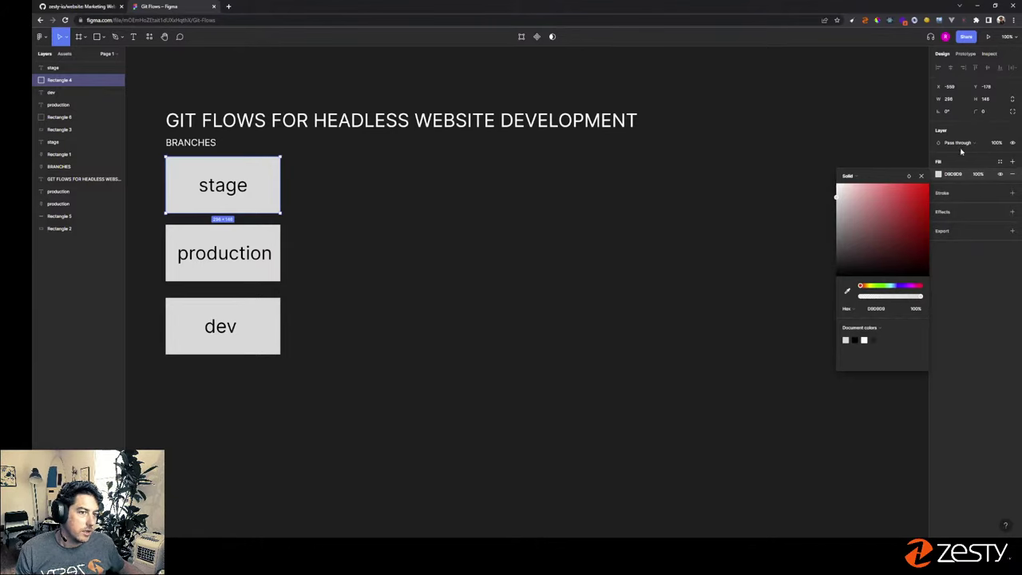
pyautogui.click(599, 197)
pyautogui.hotkey('ctrl', 'z')
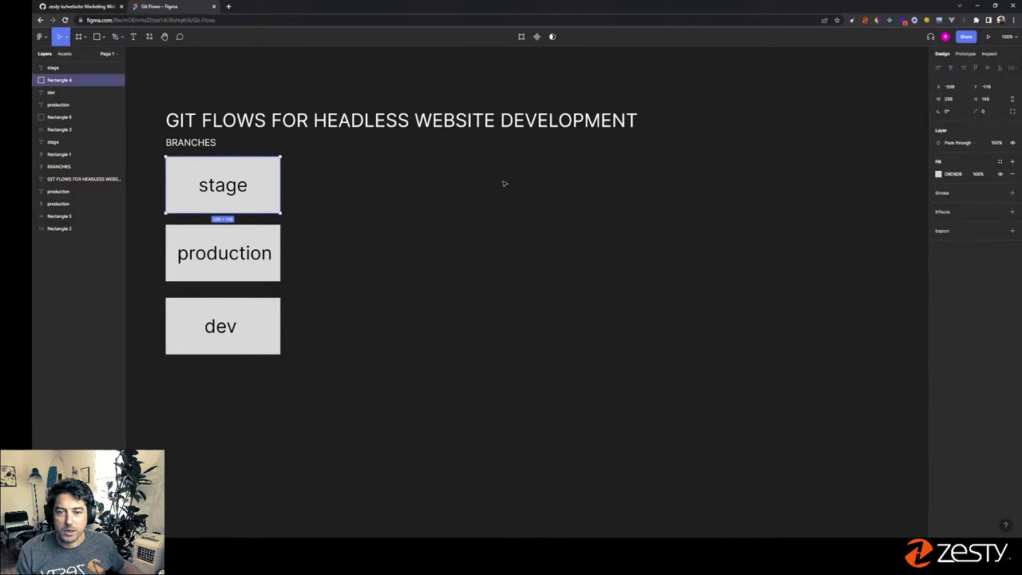
pyautogui.click(939, 174)
pyautogui.moveTo(858, 225); pyautogui.dragTo(863, 246)
pyautogui.moveTo(867, 289); pyautogui.dragTo(877, 292)
pyautogui.moveTo(925, 188); pyautogui.dragTo(849, 194)
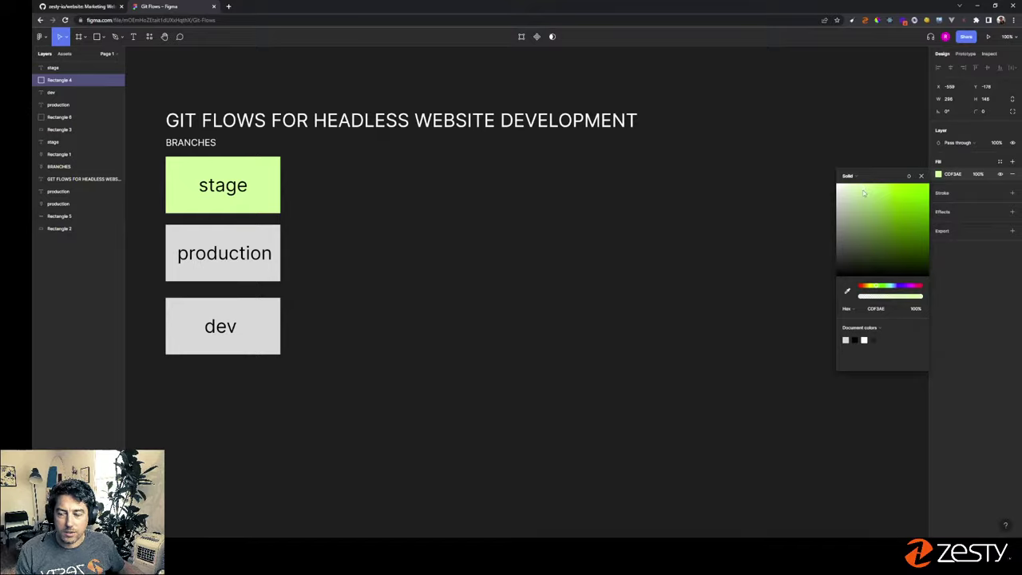
pyautogui.click(746, 255)
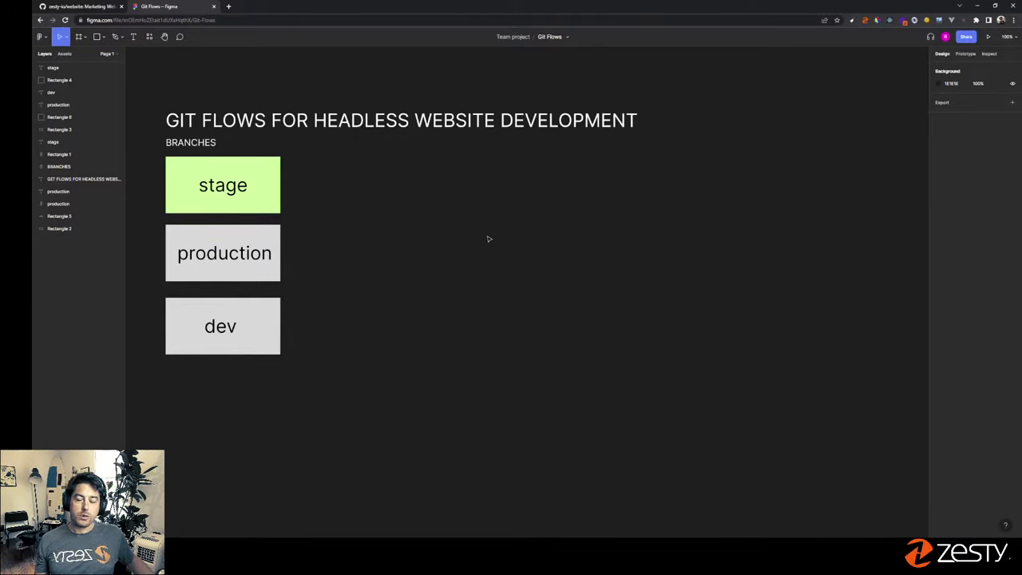
# - Delete the dev box and shift the stage and production boxes to the right
pyautogui.moveTo(155, 173); pyautogui.dragTo(158, 309)
pyautogui.press('Delete')
pyautogui.moveTo(309, 299); pyautogui.dragTo(302, 173)
pyautogui.click(226, 221)
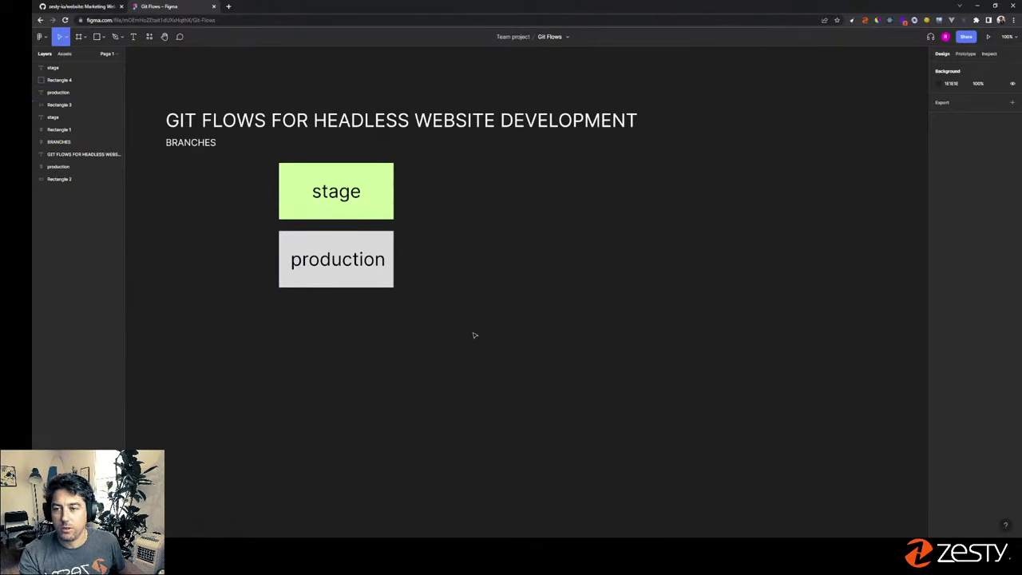
# - Move production further down from stage and shrink the BRANCHES text box
pyautogui.moveTo(363, 319); pyautogui.dragTo(363, 200)
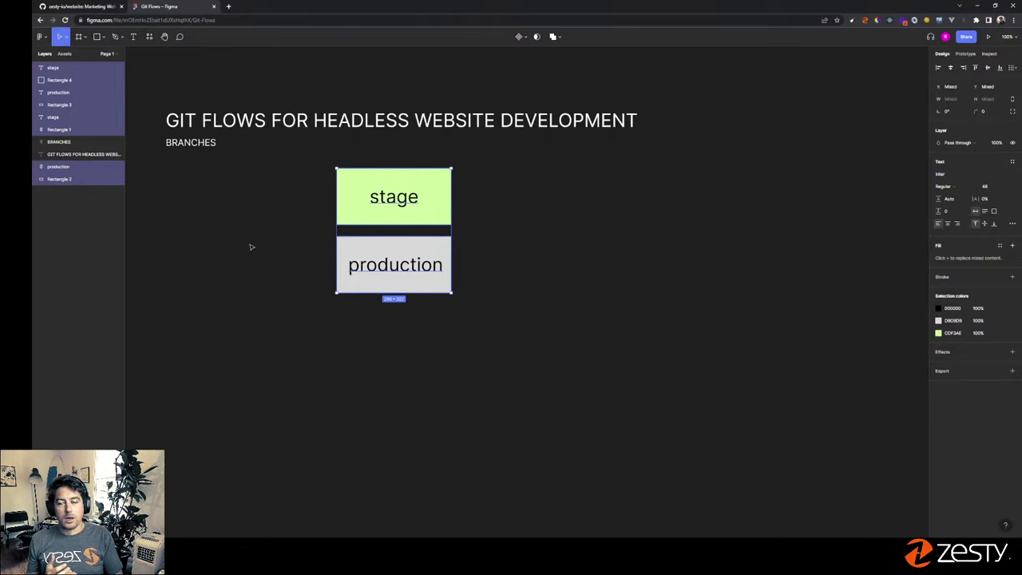
pyautogui.click(333, 286)
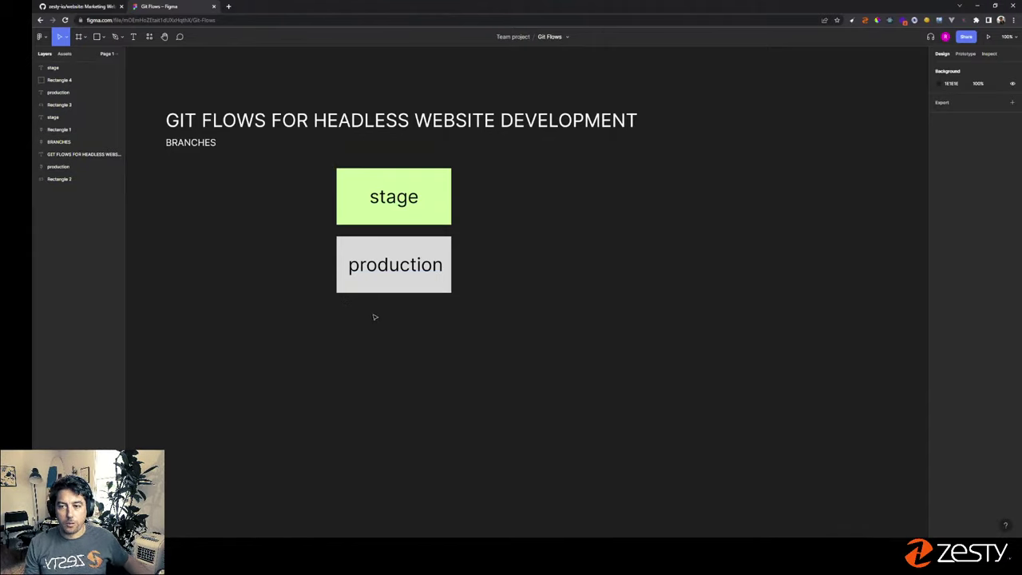
pyautogui.moveTo(308, 256); pyautogui.dragTo(438, 270)
pyautogui.moveTo(412, 263); pyautogui.dragTo(410, 287)
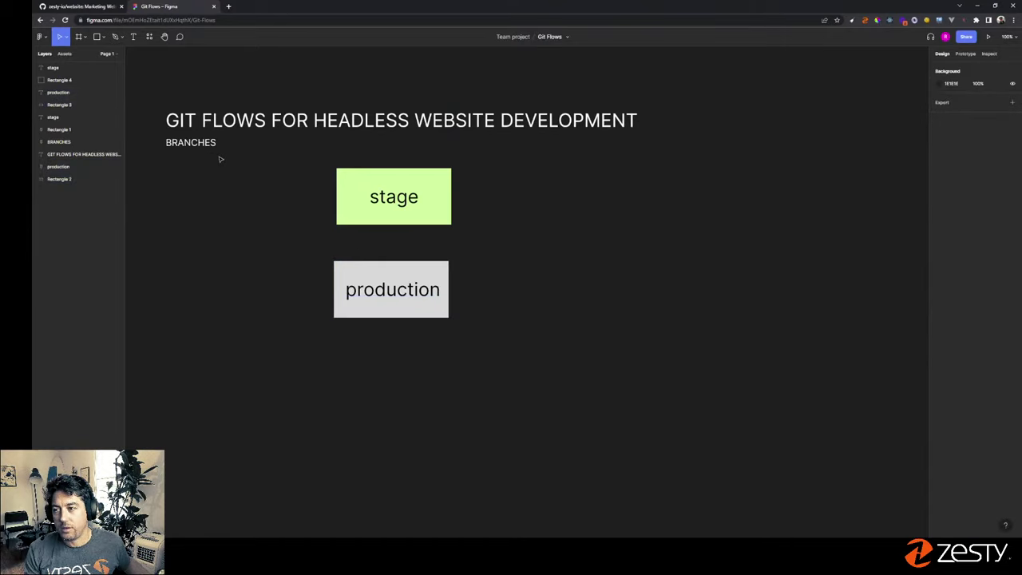
pyautogui.click(208, 144)
pyautogui.moveTo(520, 172); pyautogui.dragTo(278, 201)
# - Retype the copied BRANCHES label as 'pull requests' and widen it onto one line
pyautogui.doubleClick(278, 193)
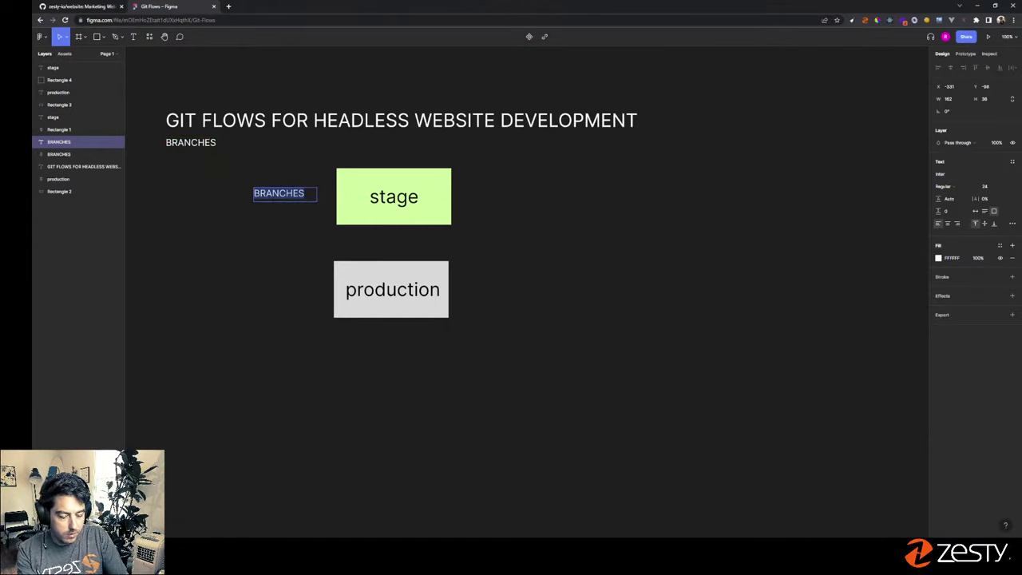
pyautogui.write('pull req')
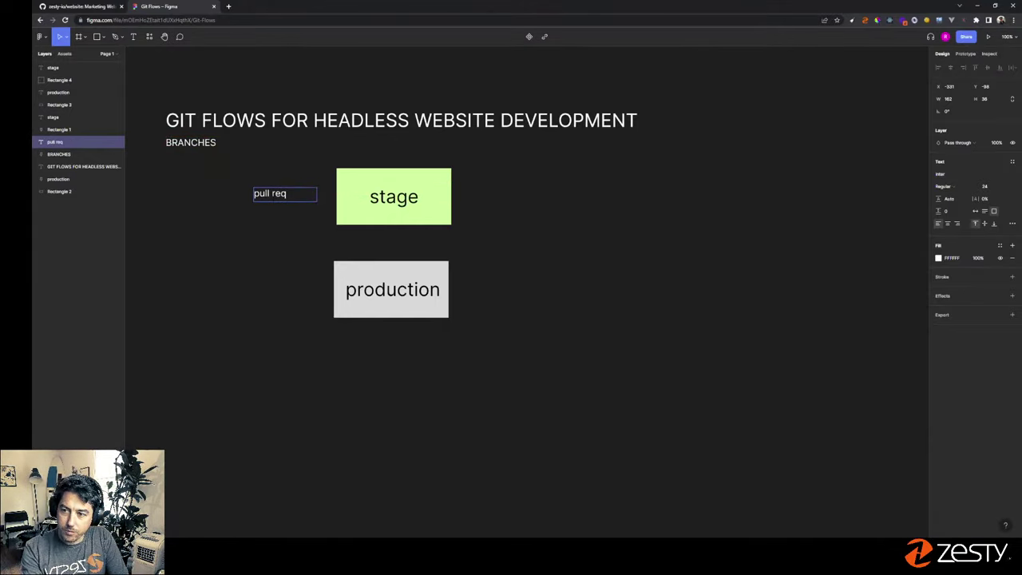
pyautogui.write('uests')
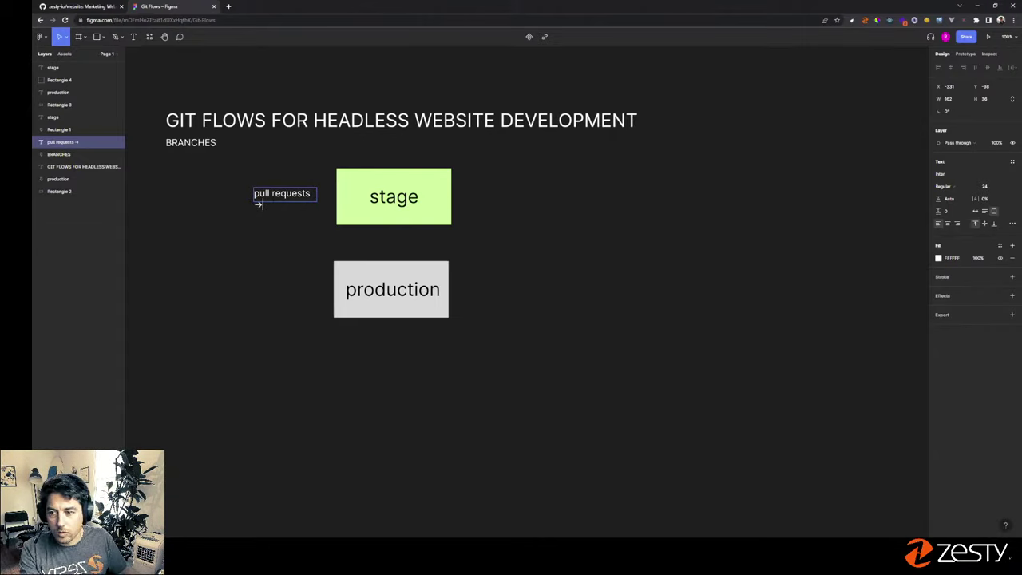
pyautogui.press('Escape')
pyautogui.moveTo(316, 202); pyautogui.dragTo(328, 194)
pyautogui.click(302, 237)
# - Move the label and both boxes right, then select the production box with its label
pyautogui.moveTo(243, 184); pyautogui.dragTo(243, 323)
pyautogui.press('Escape')
pyautogui.click(412, 301)
pyautogui.click(456, 322)
pyautogui.press('super')
pyautogui.press('super')
# - Rename the three left-hand box labels to three developers' first names
pyautogui.click(258, 229)
pyautogui.doubleClick(240, 194)
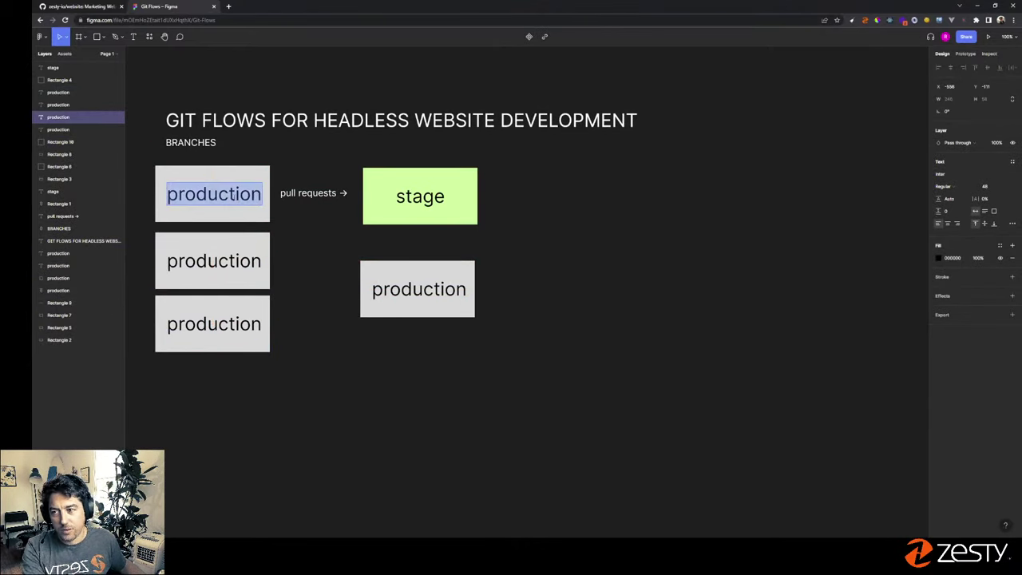
pyautogui.write('randy')
pyautogui.press('Escape')
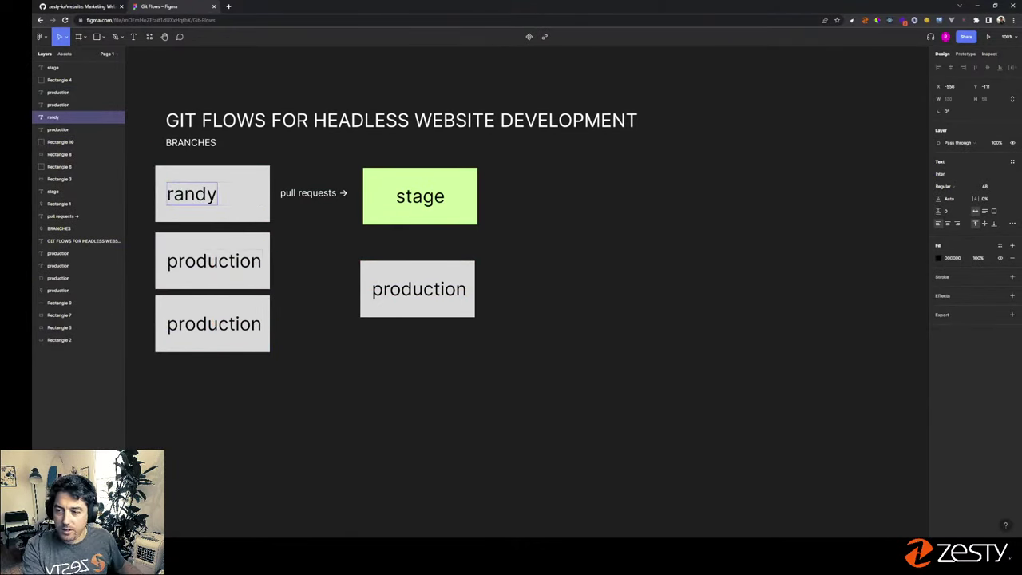
pyautogui.press('Tab')
pyautogui.press('Return')
pyautogui.write('bobbi')
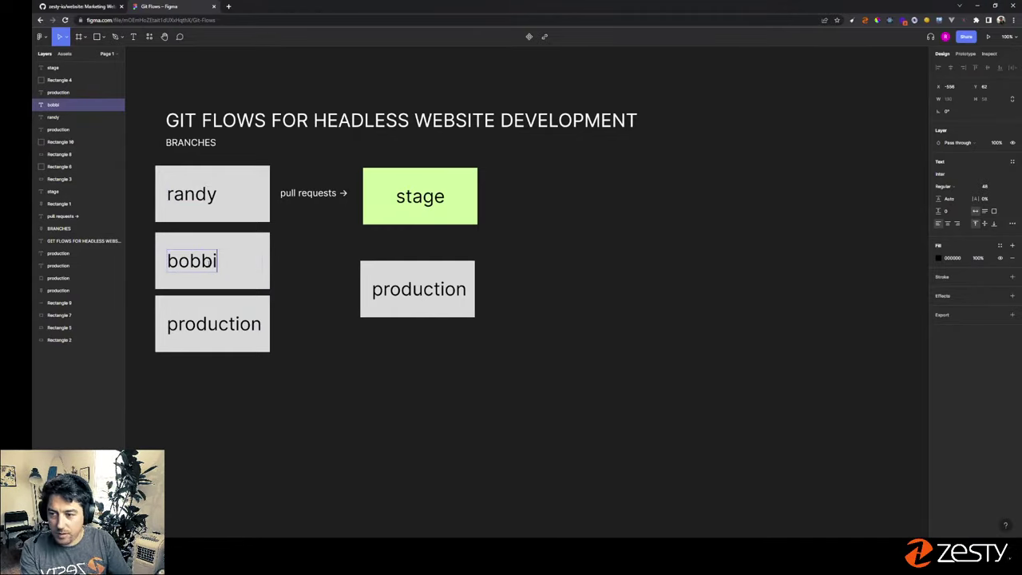
pyautogui.press('Escape')
pyautogui.press('Tab')
pyautogui.press('Return')
pyautogui.write('jomar')
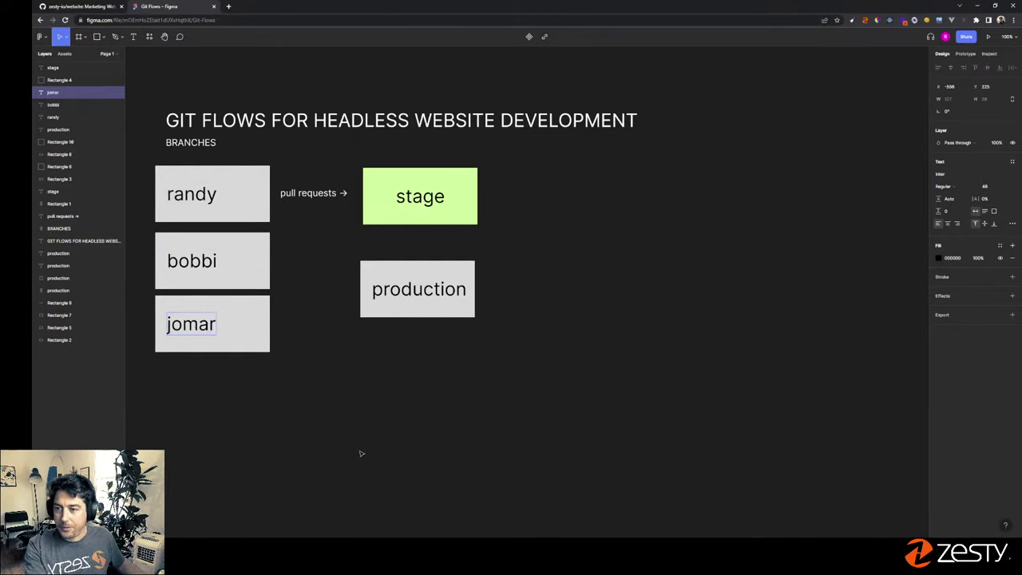
pyautogui.press('Escape')
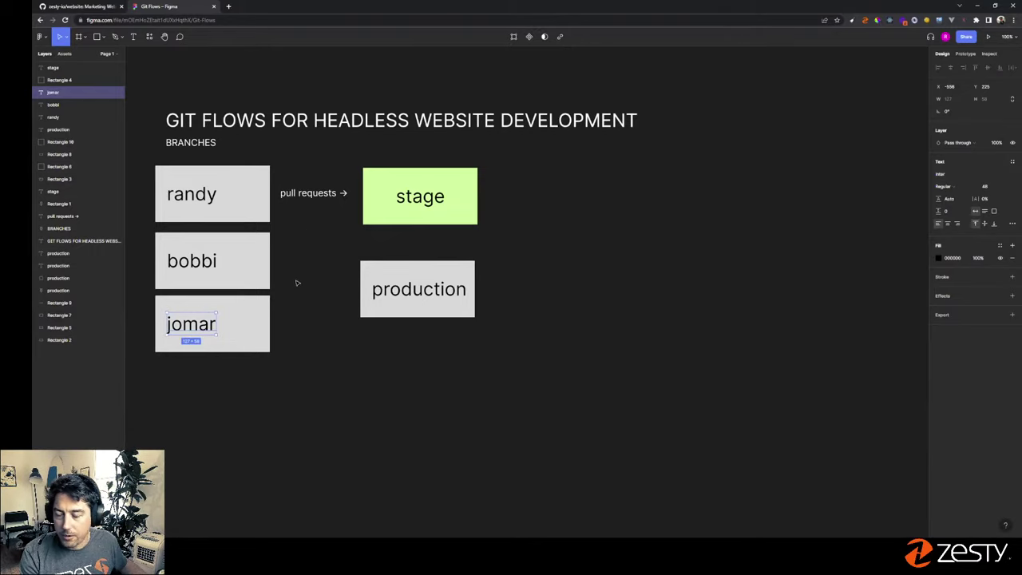
# - Nudge the pull requests label into alignment beside the stage box
pyautogui.click(319, 269)
pyautogui.moveTo(308, 194); pyautogui.dragTo(316, 194)
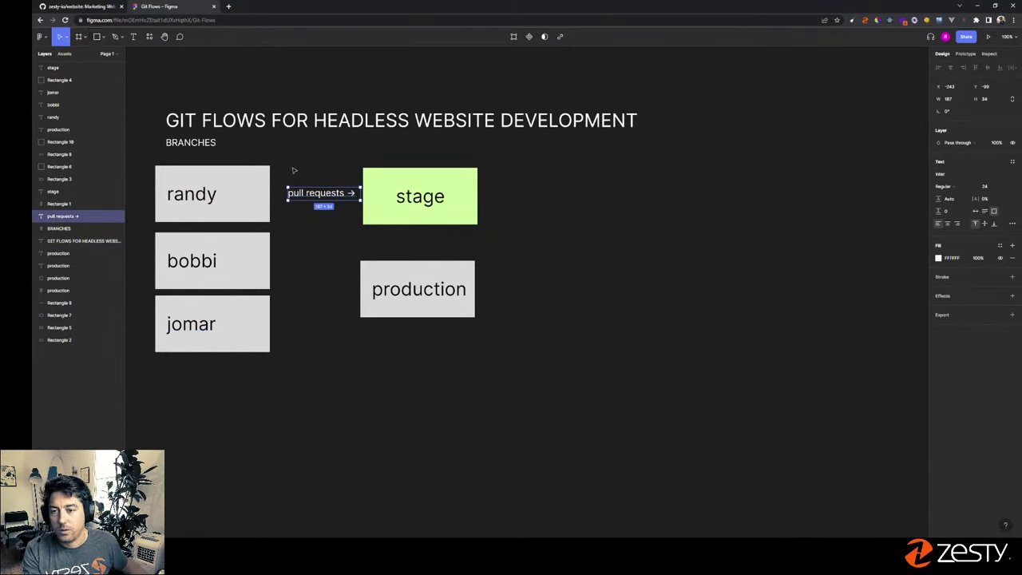
pyautogui.moveTo(330, 194); pyautogui.dragTo(326, 194)
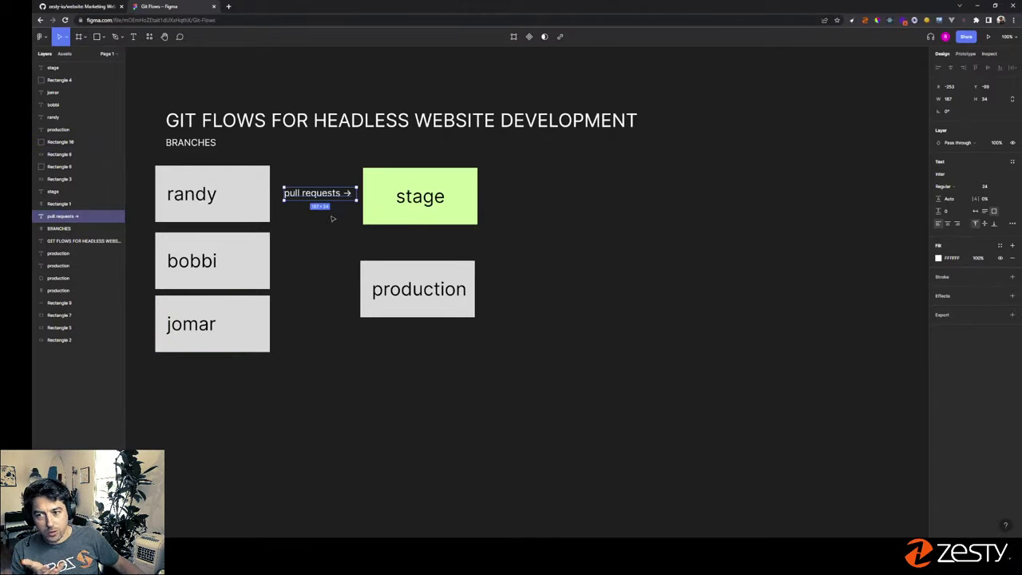
pyautogui.click(322, 242)
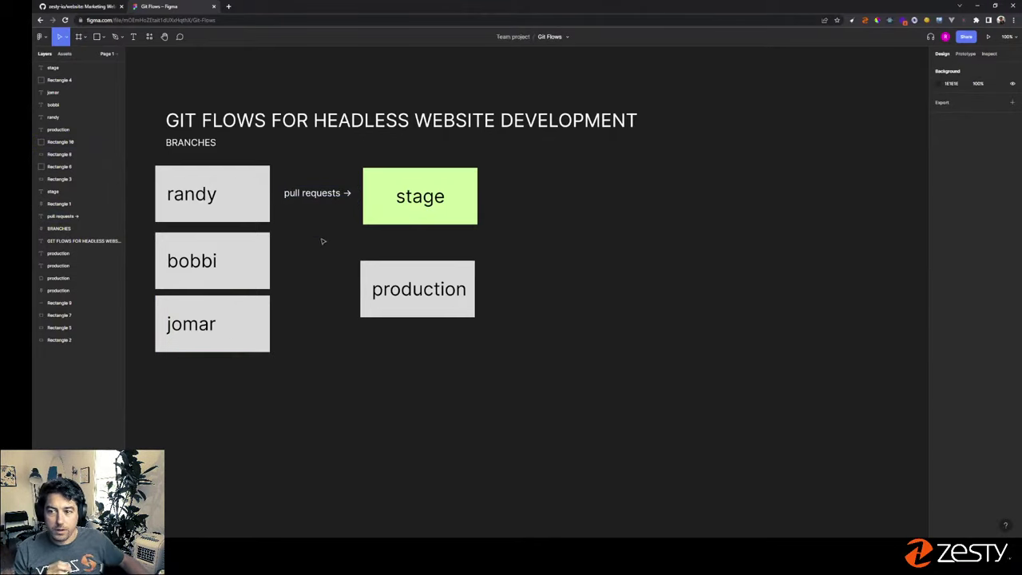
pyautogui.click(341, 194)
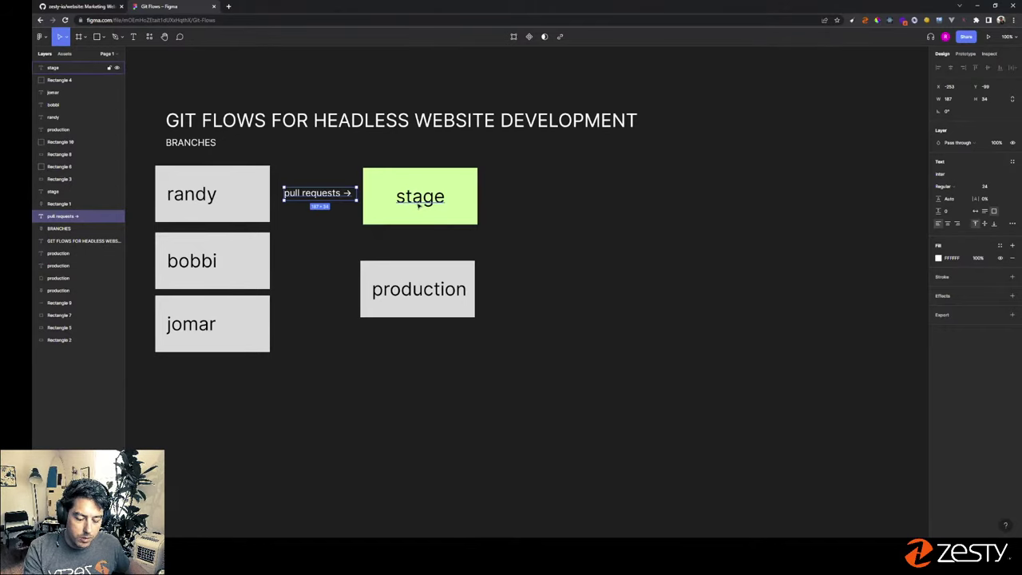
# - Duplicate the pull requests label above itself and prefix the copy with a ← arrow
pyautogui.keyDown('alt'); pyautogui.moveTo(334, 194); pyautogui.dragTo(330, 175); pyautogui.keyUp('alt')
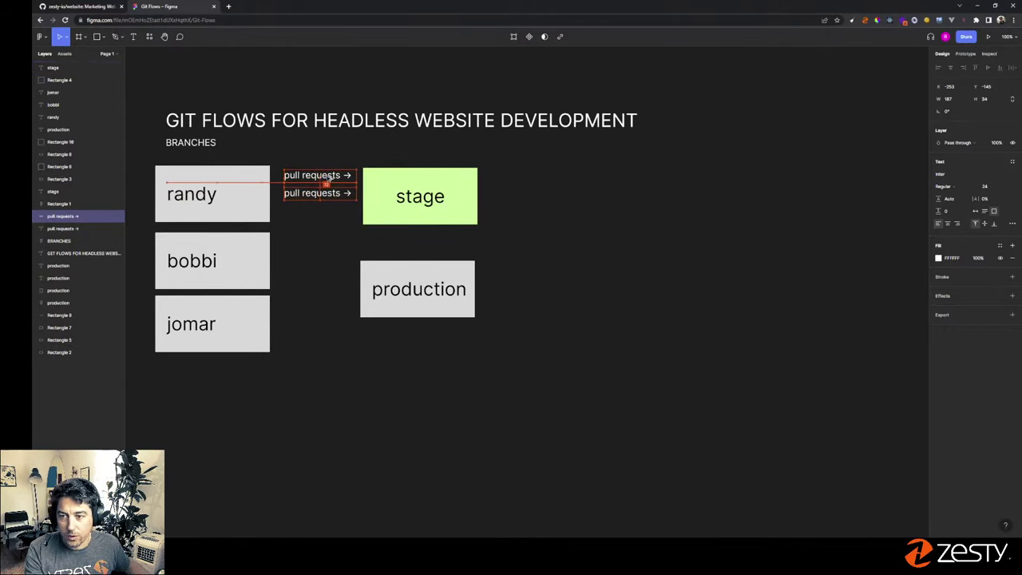
pyautogui.doubleClick(339, 179)
pyautogui.click(342, 176)
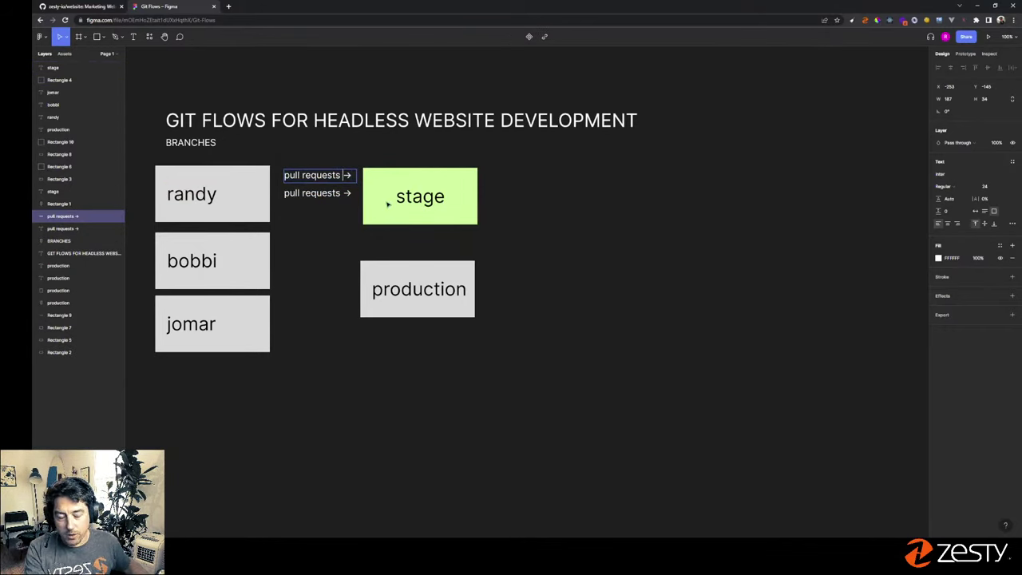
pyautogui.press('Left')
pyautogui.press('Left')
pyautogui.press('Left')
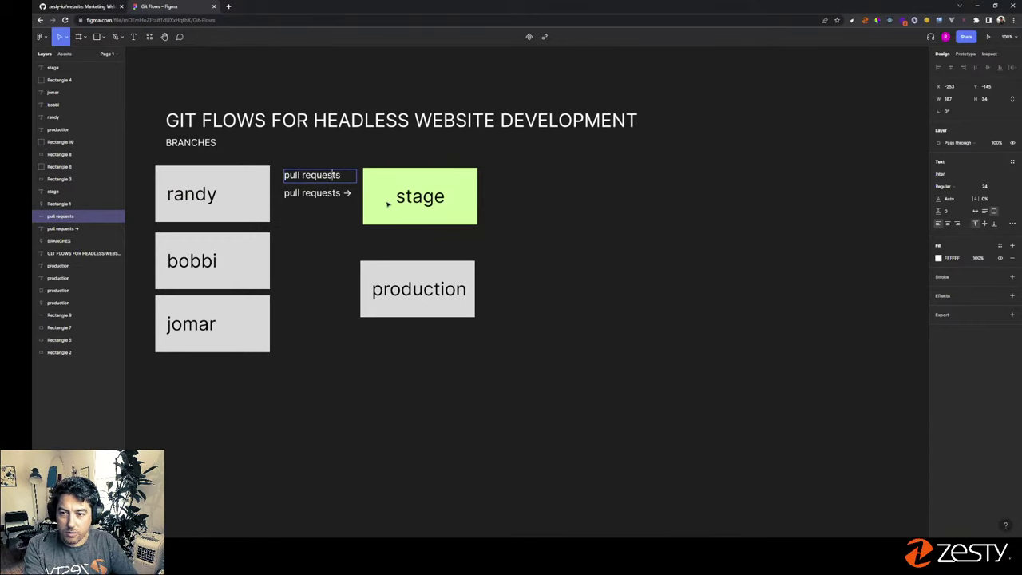
pyautogui.press('Left')
pyautogui.press('Left')
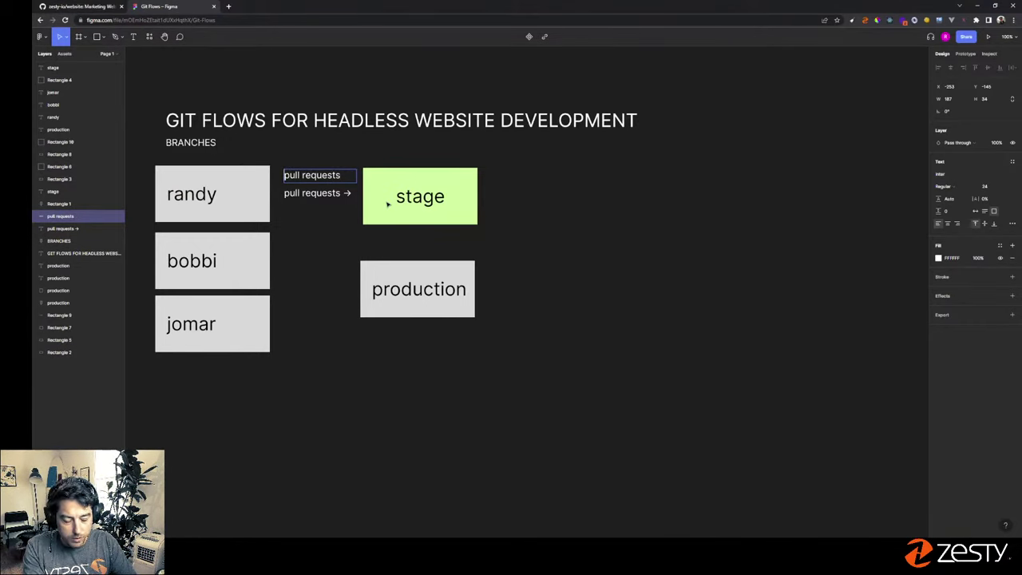
pyautogui.write('←')
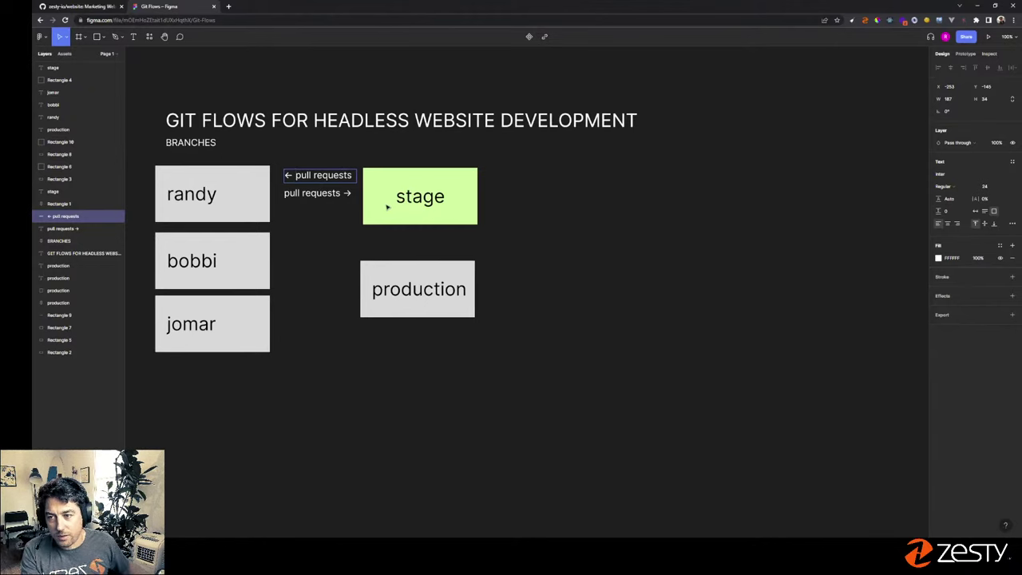
pyautogui.press('Escape')
pyautogui.scroll(-1, 387, 206)
# - Change the copied label to '← pull origin stage' and widen it onto one line
pyautogui.doubleClick(320, 174)
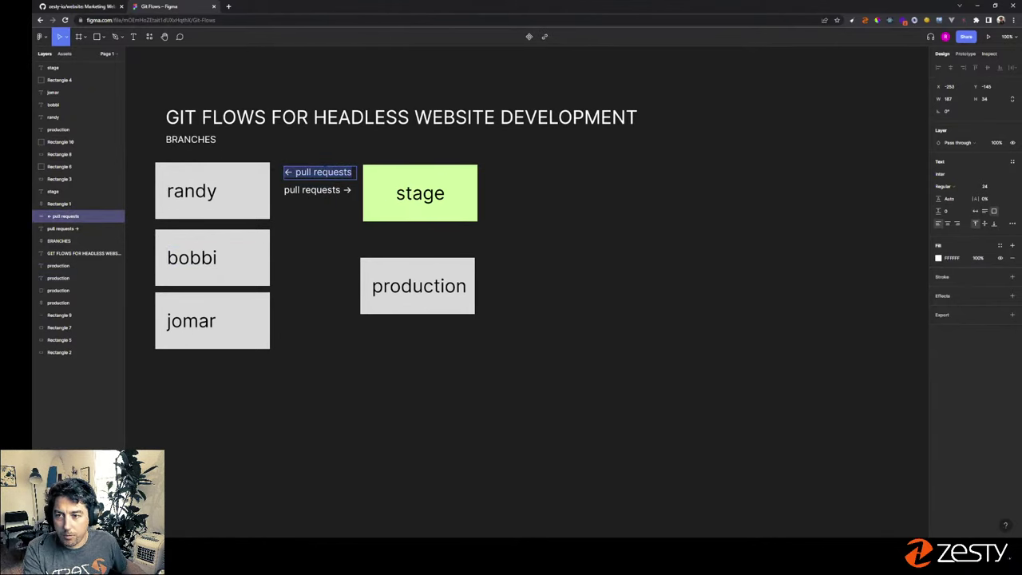
pyautogui.click(322, 173)
pyautogui.hotkey('ctrl', 'shift', 'Right')
pyautogui.hotkey('ctrl', 'shift', 'Right')
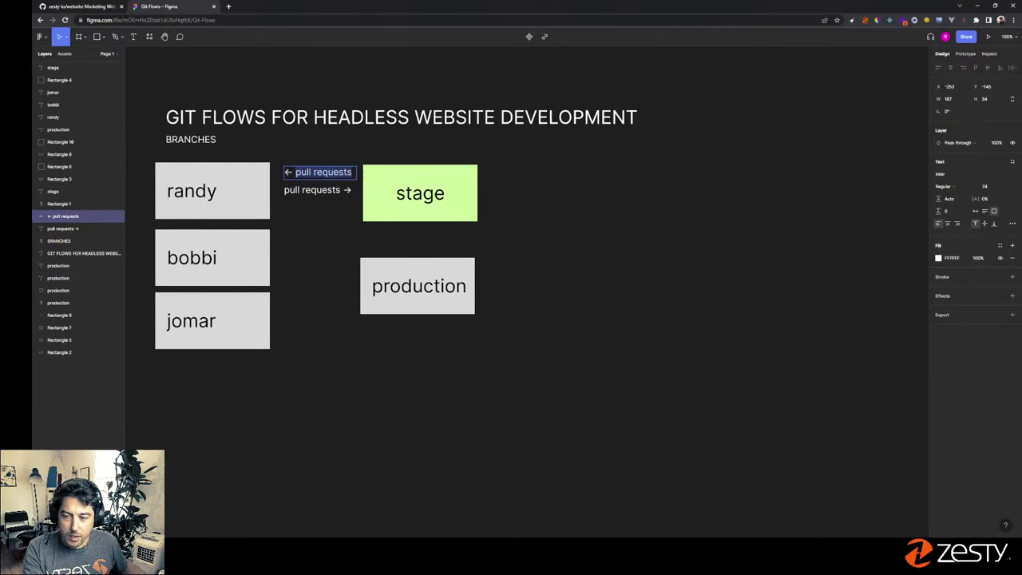
pyautogui.press('Right')
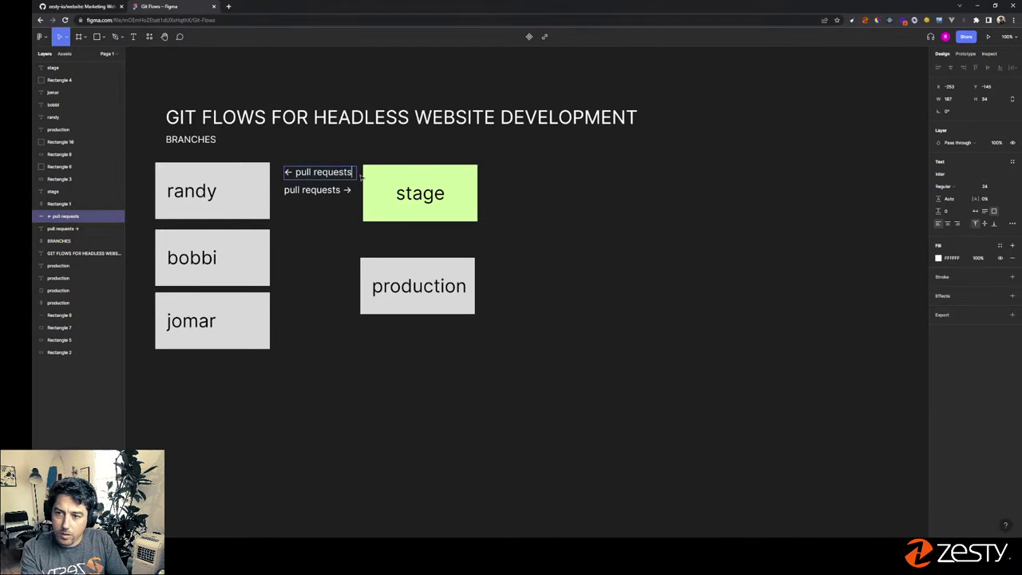
pyautogui.hotkey('ctrl', 'shift', 'Left')
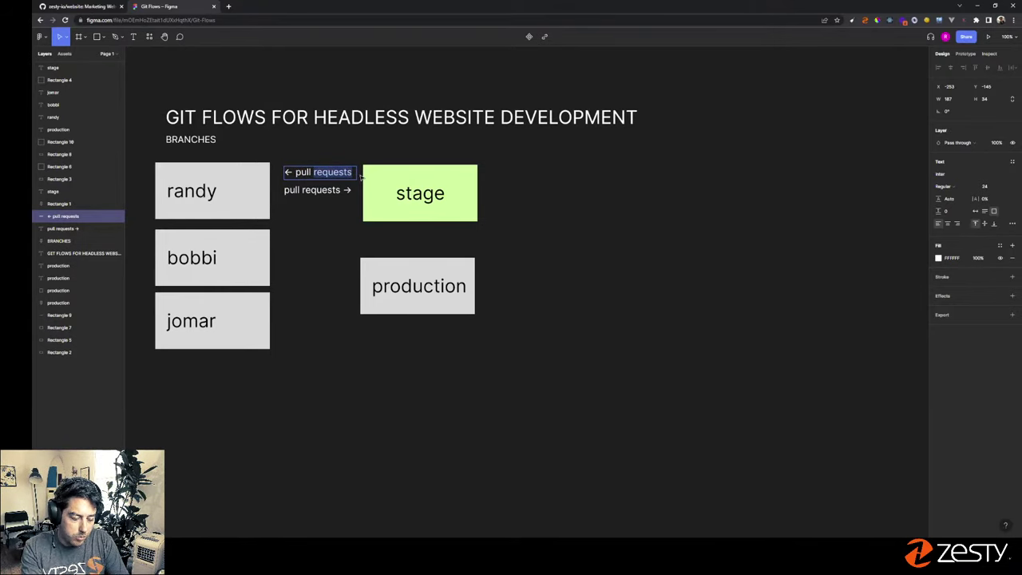
pyautogui.write('or')
pyautogui.write('igin s')
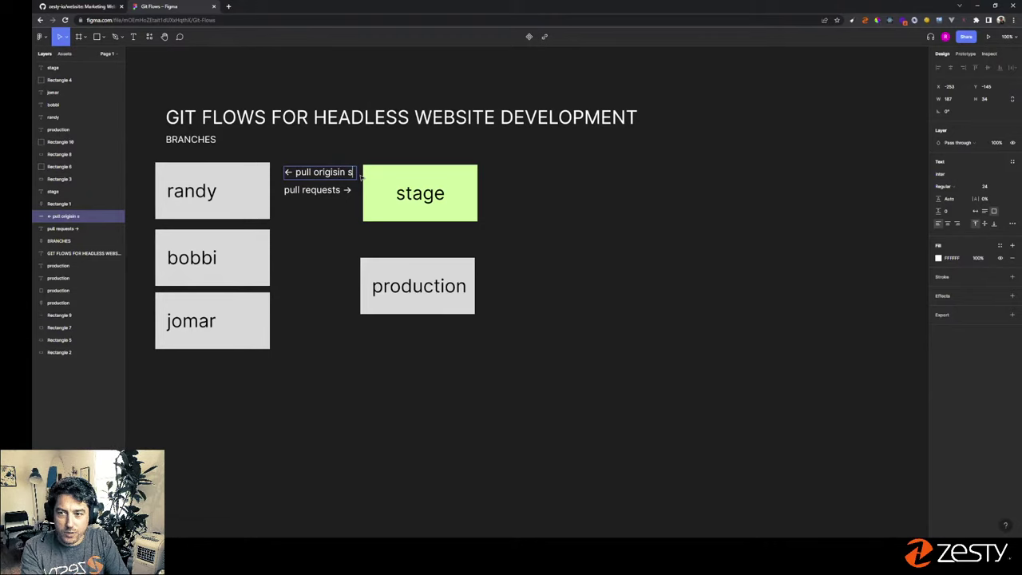
pyautogui.press('BackSpace')
pyautogui.press('BackSpace')
pyautogui.press('BackSpace')
pyautogui.write('s')
pyautogui.write(' stage')
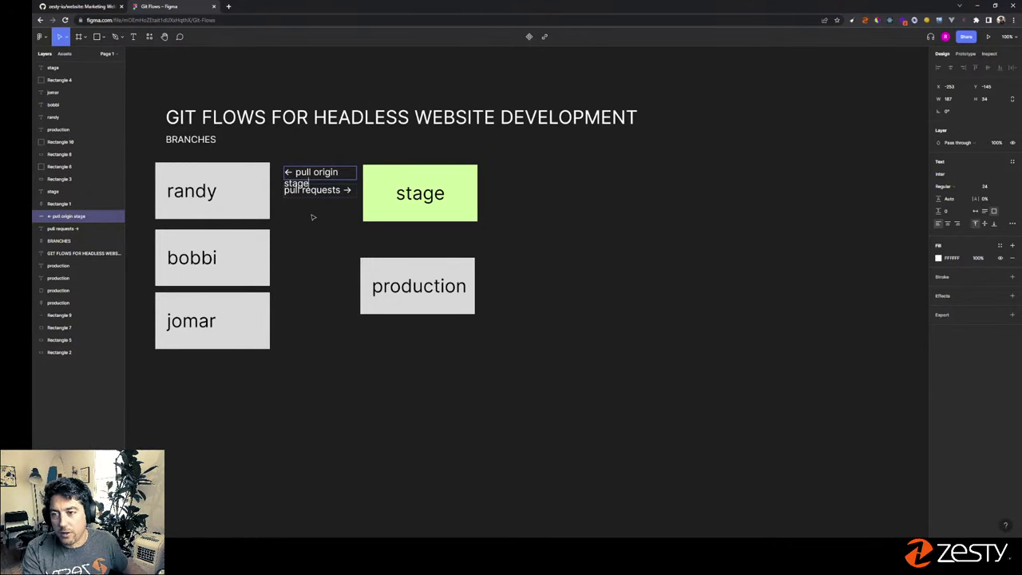
pyautogui.press('Escape')
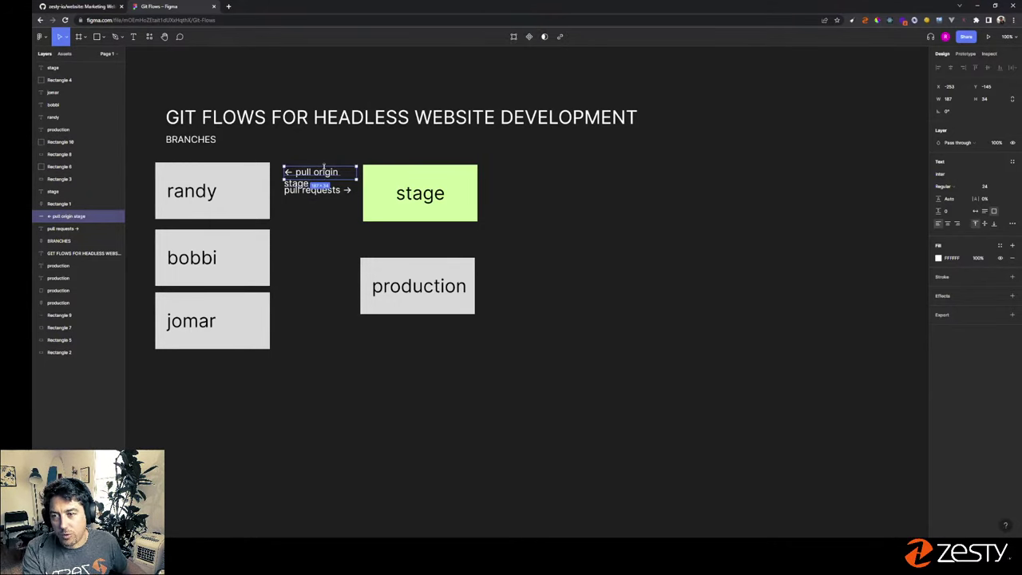
pyautogui.moveTo(357, 179); pyautogui.dragTo(364, 179)
# - Nudge the stage box and both labels into place and move production directly under stage
pyautogui.moveTo(434, 210); pyautogui.dragTo(440, 205)
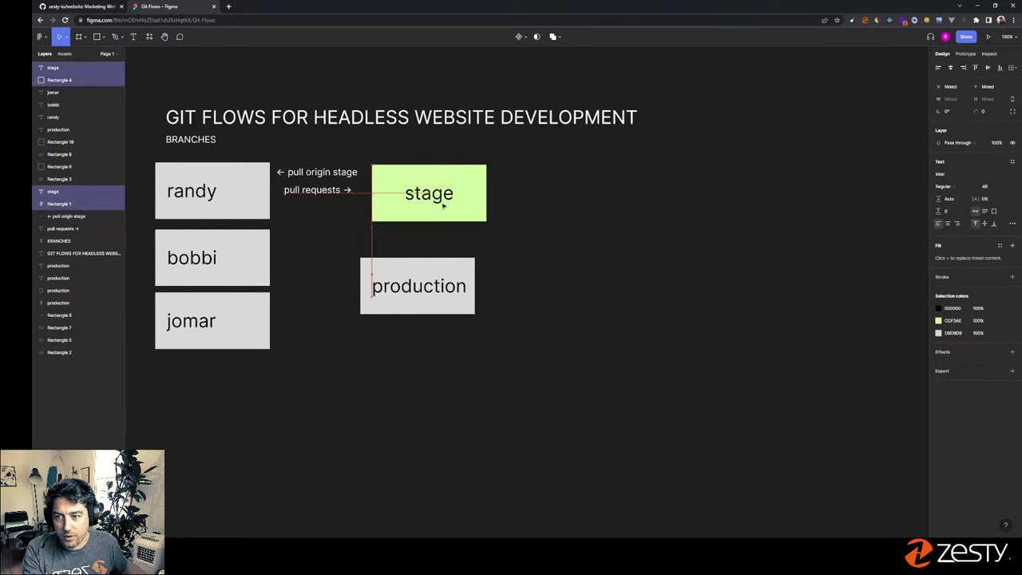
pyautogui.click(360, 200)
pyautogui.moveTo(326, 186); pyautogui.dragTo(334, 200)
pyautogui.moveTo(331, 173); pyautogui.dragTo(332, 183)
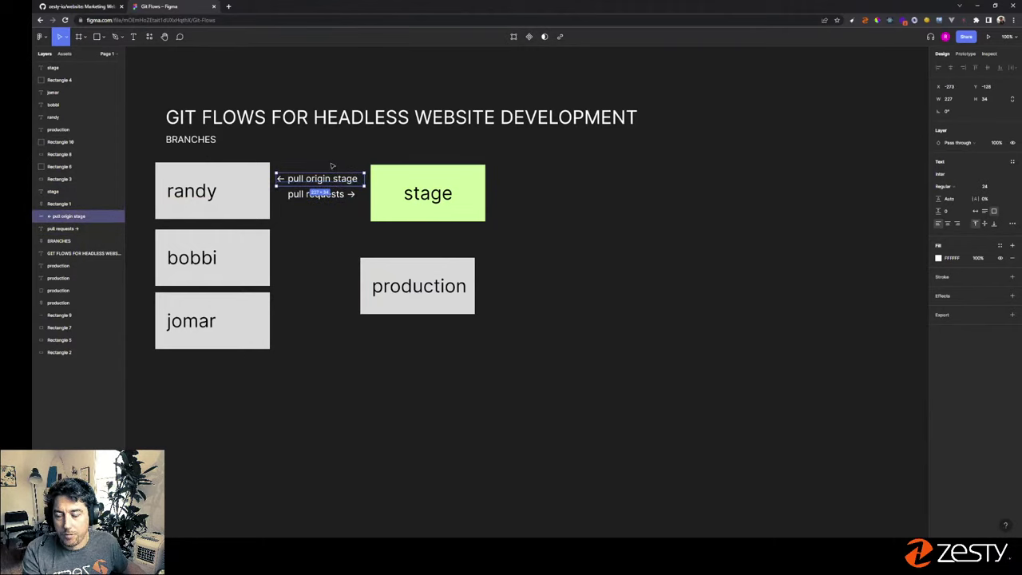
pyautogui.click(333, 166)
pyautogui.moveTo(356, 250); pyautogui.dragTo(495, 342)
pyautogui.moveTo(434, 288); pyautogui.dragTo(444, 260)
pyautogui.click(316, 316)
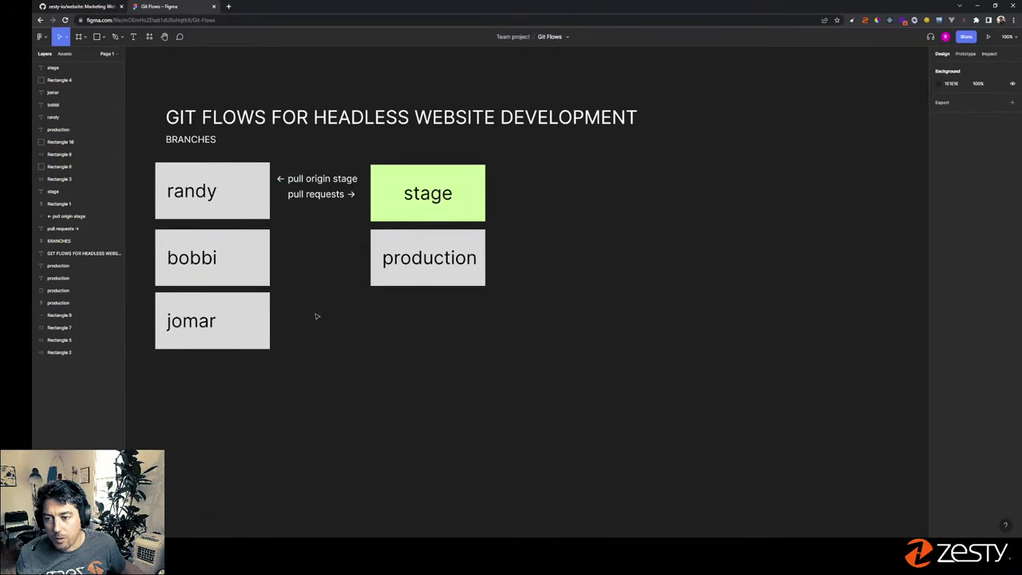
# - Inspect the second and third developer boxes, then switch to the GitHub repository page
pyautogui.click(244, 261)
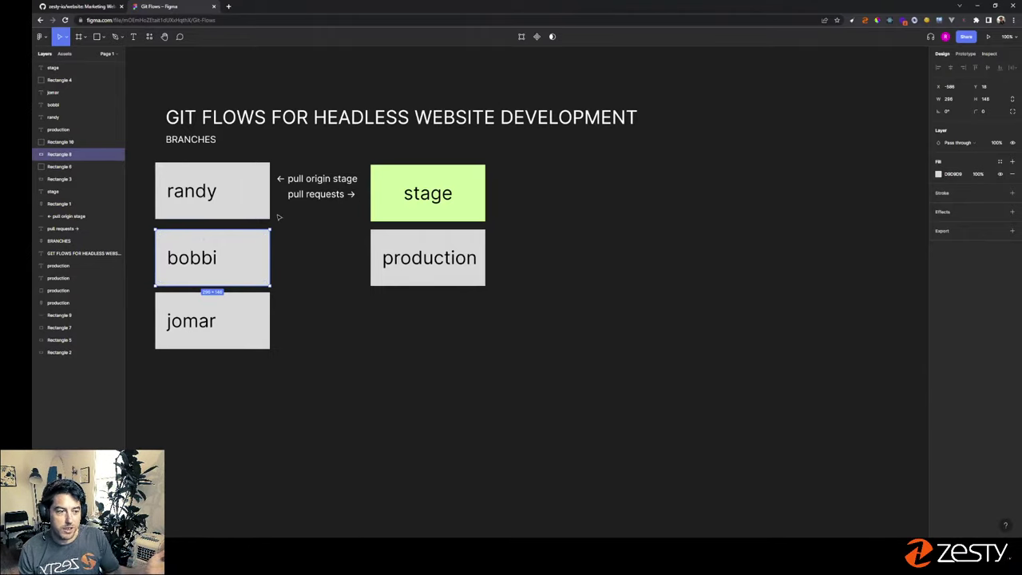
pyautogui.click(242, 322)
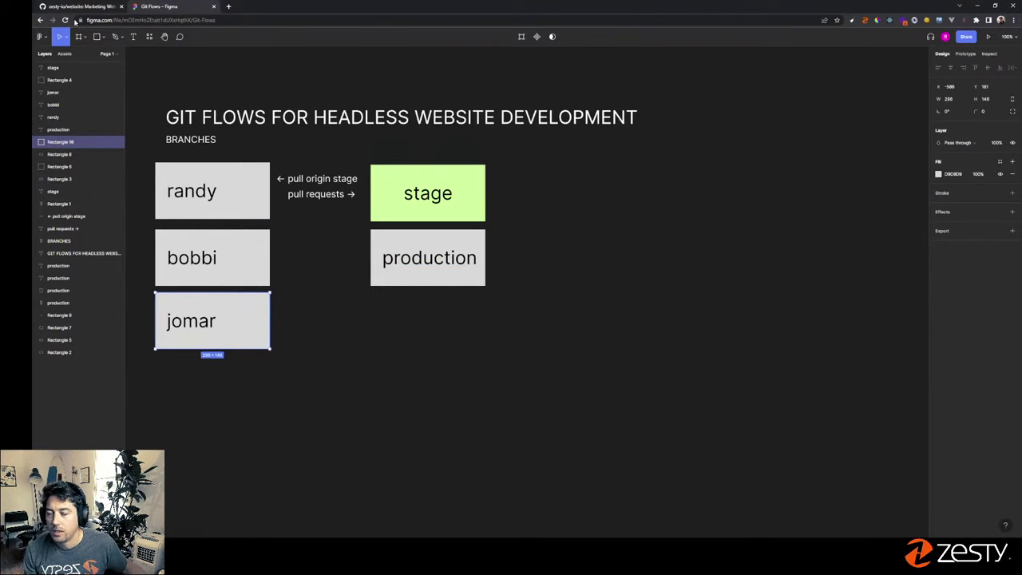
pyautogui.click(85, 9)
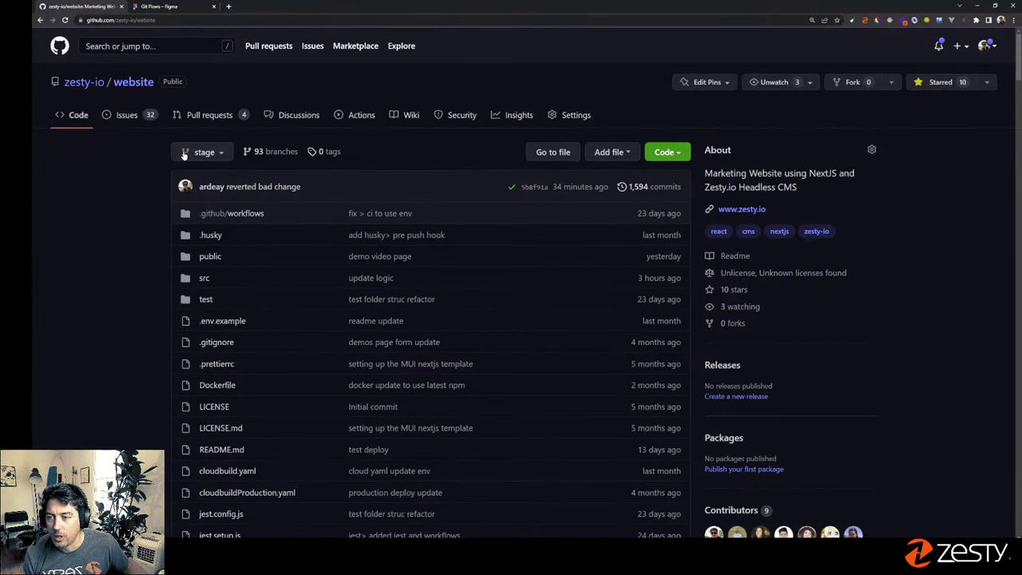
# - Open the stage branch dropdown, search for 'prod', then clear the search
pyautogui.click(168, 8)
pyautogui.click(99, 6)
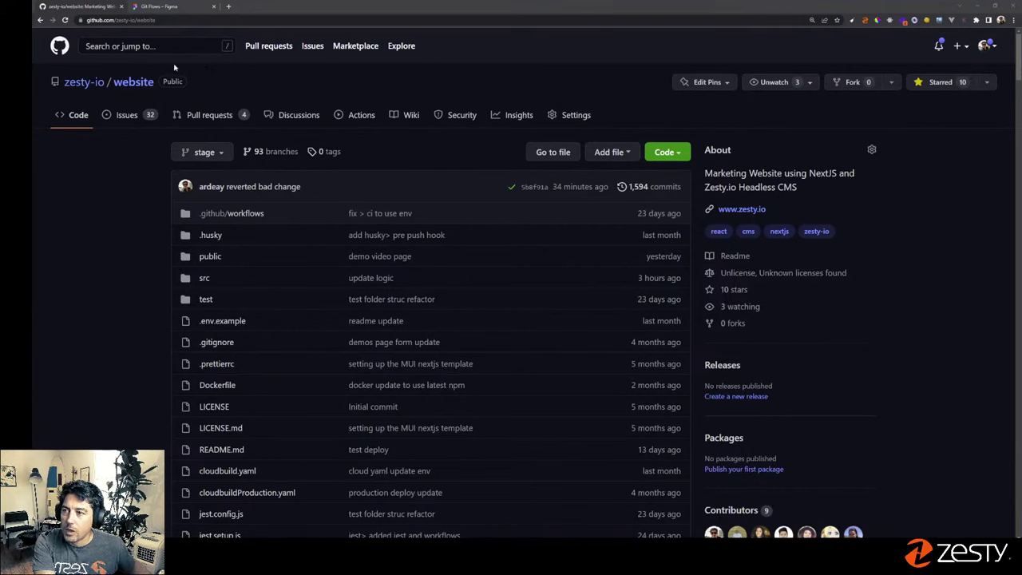
pyautogui.click(206, 154)
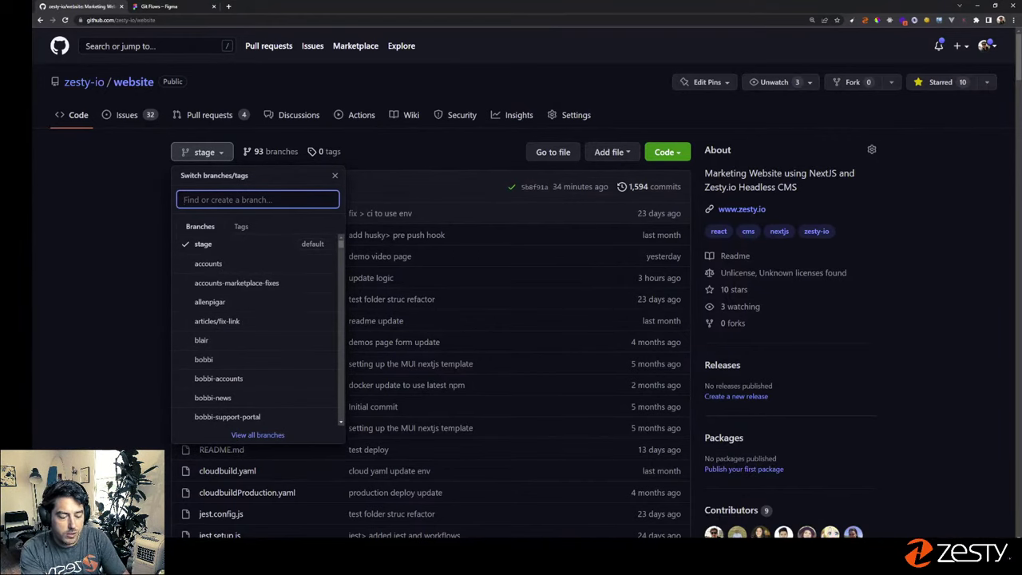
pyautogui.write('prod')
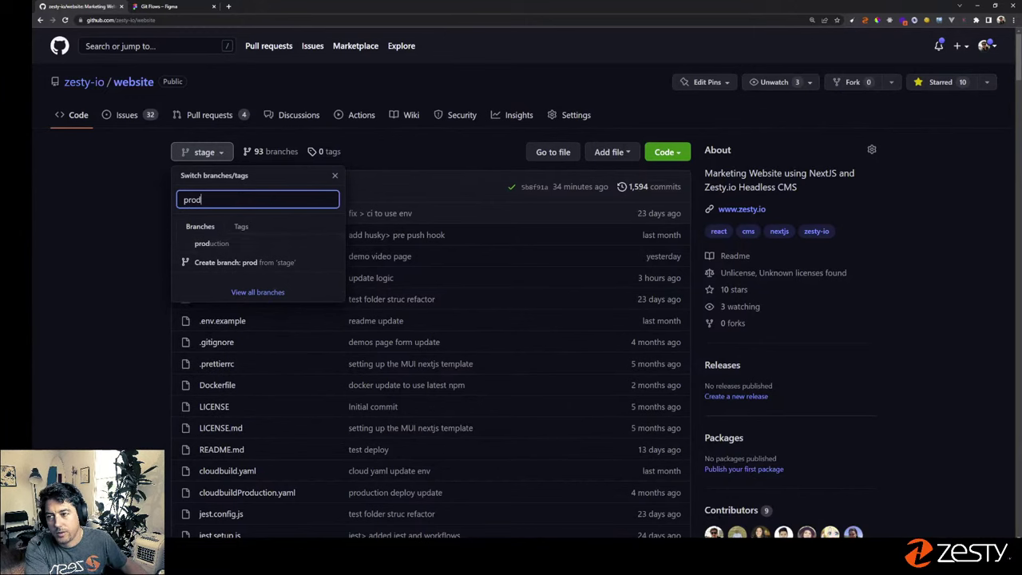
pyautogui.doubleClick(192, 200)
pyautogui.press('BackSpace')
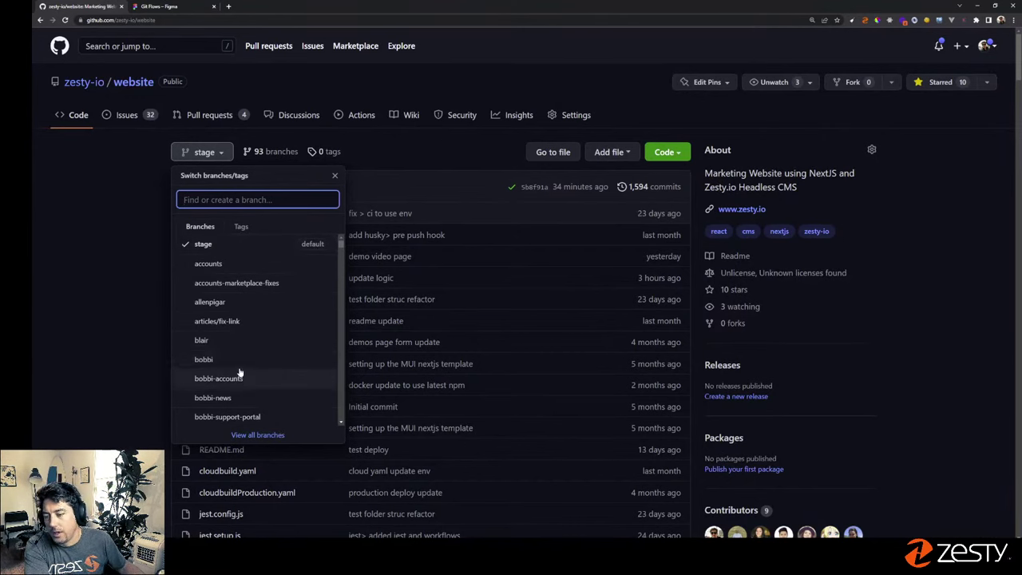
# - Scroll through the branch list down to demo-video, email-banner, explore-zesty and feat/capterra
pyautogui.scroll(-1, 188, 387)
pyautogui.scroll(-3, 195, 392)
pyautogui.scroll(4, 215, 371)
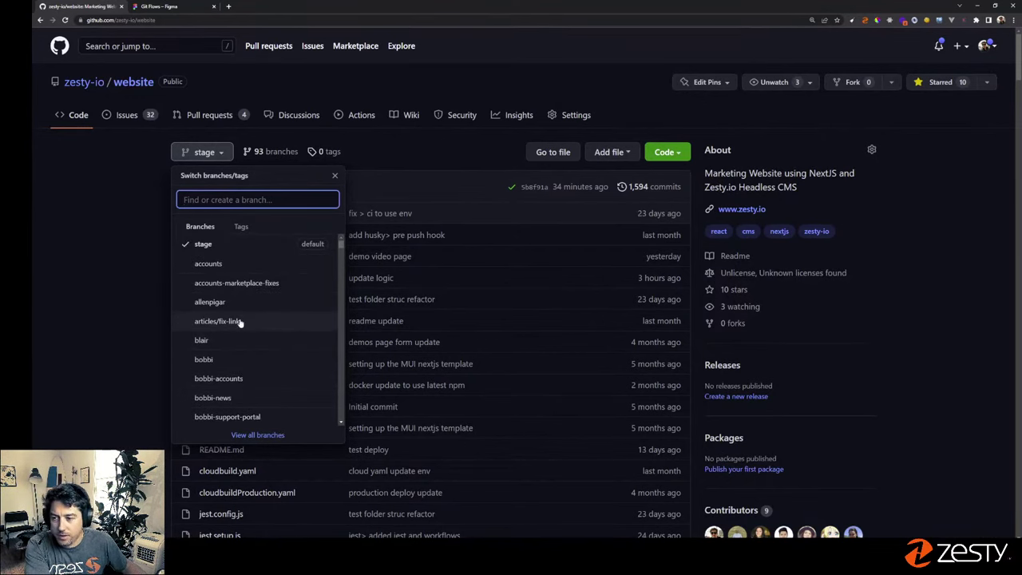
pyautogui.scroll(-3, 237, 321)
pyautogui.scroll(2, 227, 295)
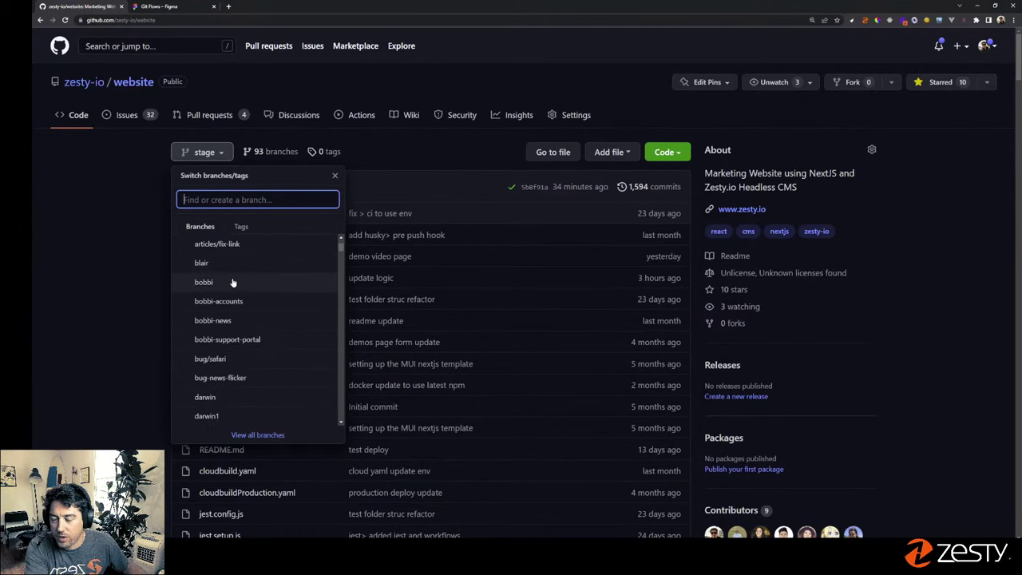
pyautogui.scroll(4, 231, 271)
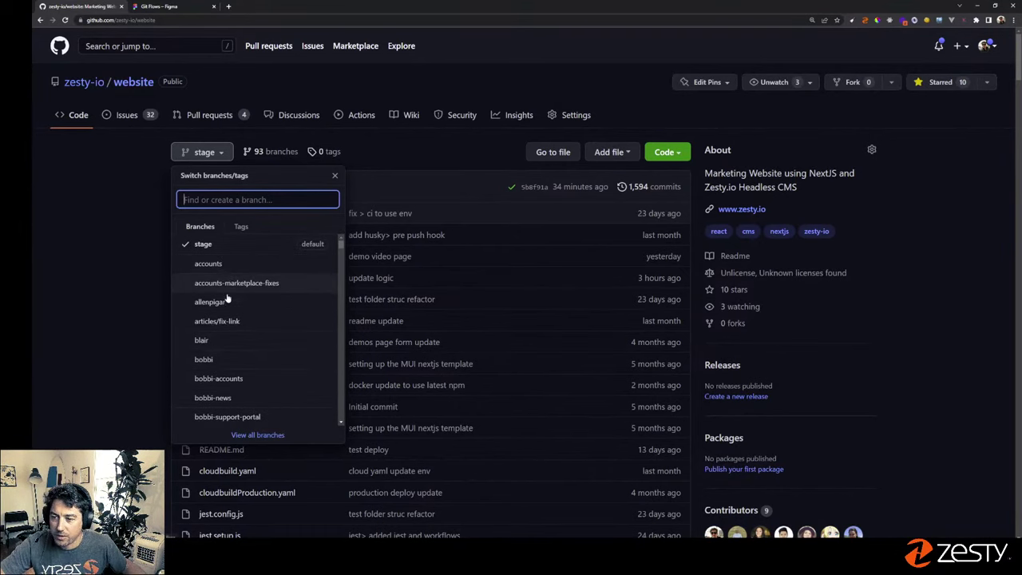
pyautogui.scroll(-5, 216, 327)
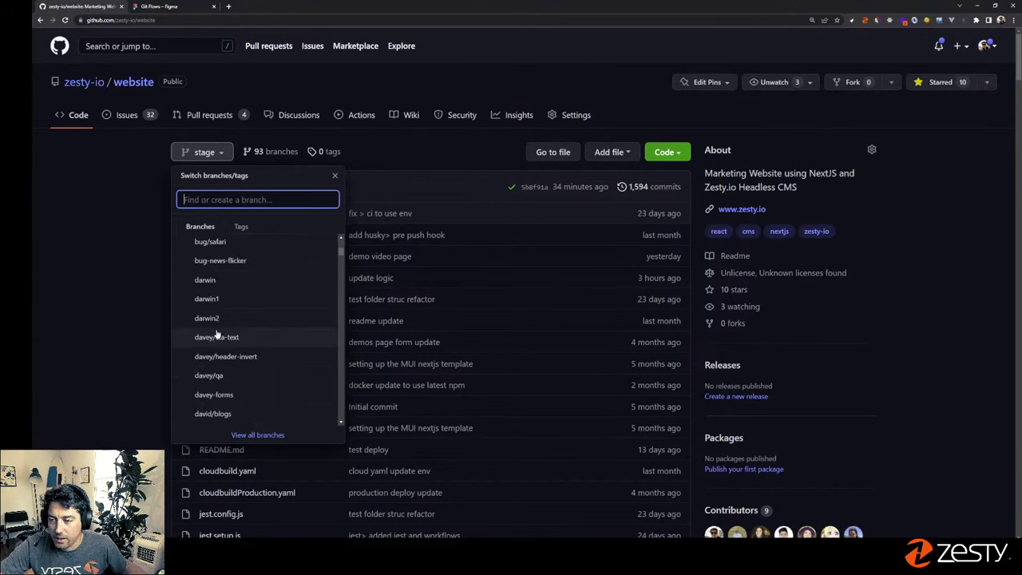
pyautogui.scroll(-3, 244, 360)
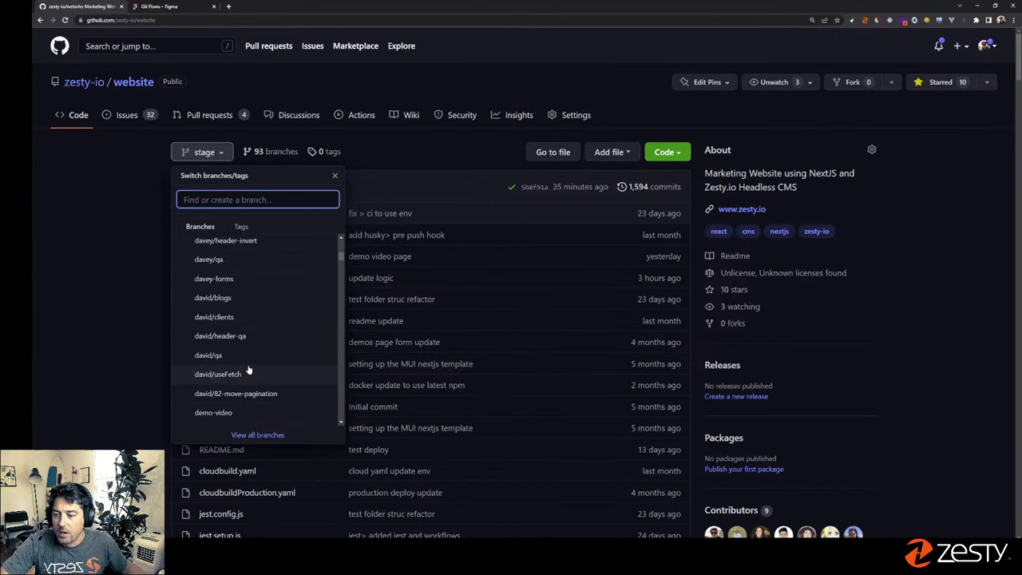
pyautogui.scroll(-2, 248, 365)
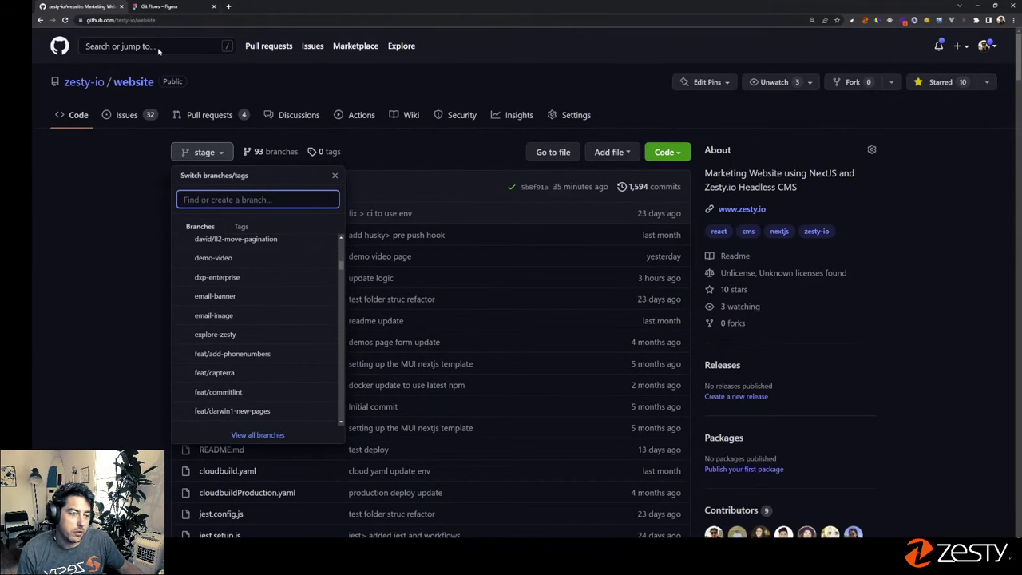
# - Back in Figma, duplicate the jomar box and its label and place the copy below it
pyautogui.click(158, 6)
pyautogui.click(269, 378)
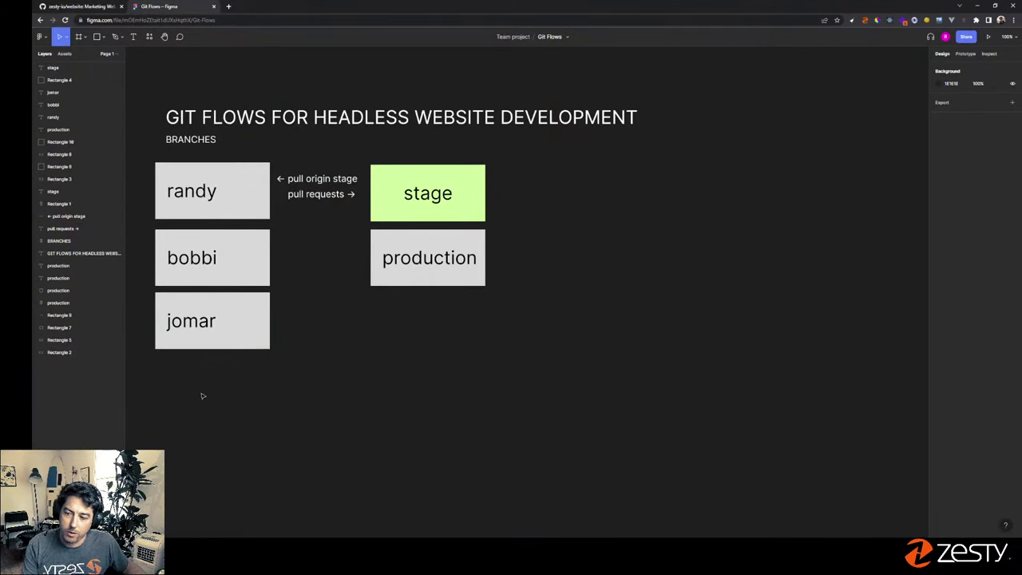
pyautogui.moveTo(287, 378); pyautogui.dragTo(194, 392)
pyautogui.click(292, 394)
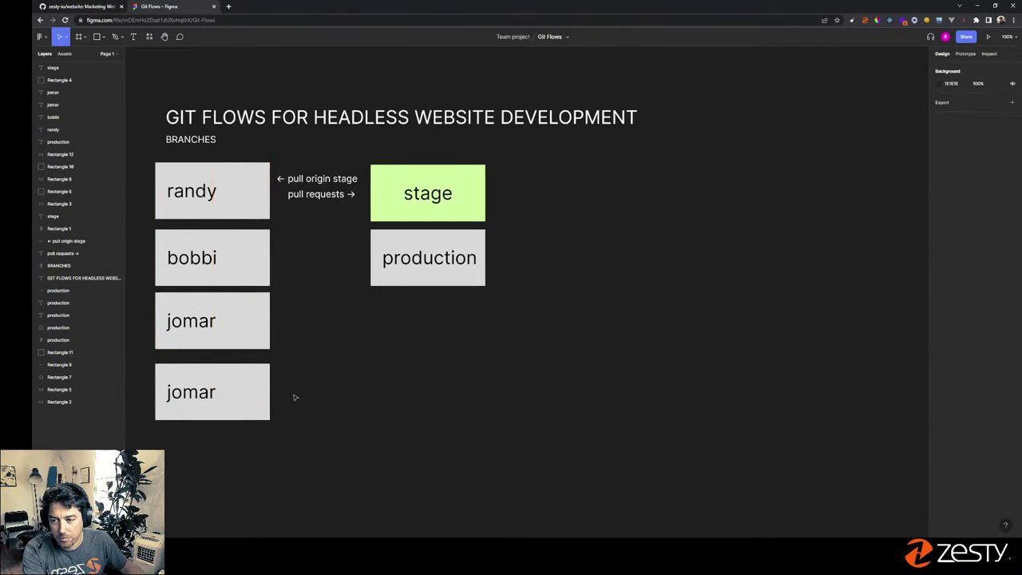
# - Relabel the copied box 'feature-name' and set its font size to 36
pyautogui.doubleClick(173, 390)
pyautogui.write('feature')
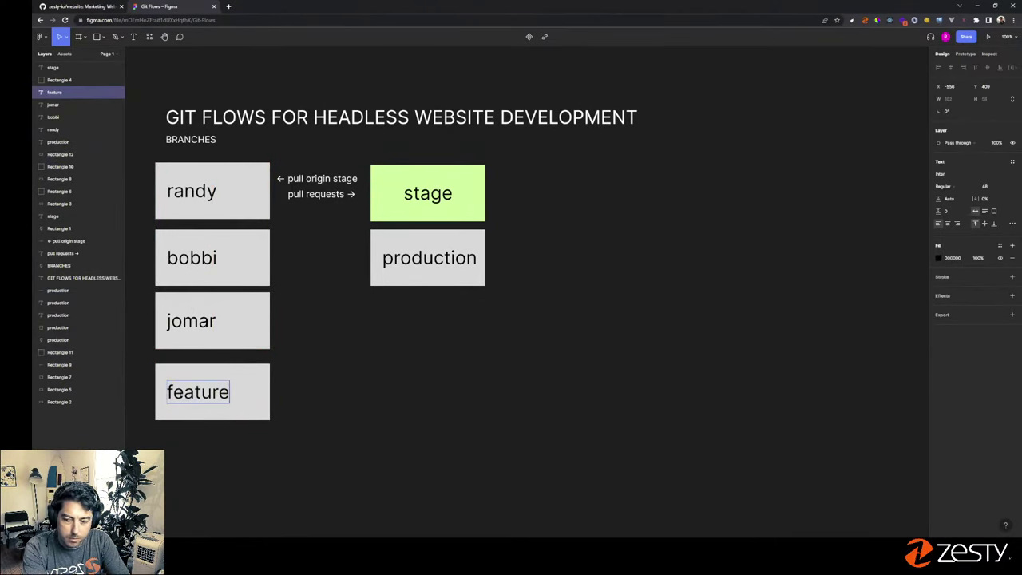
pyautogui.write('-name')
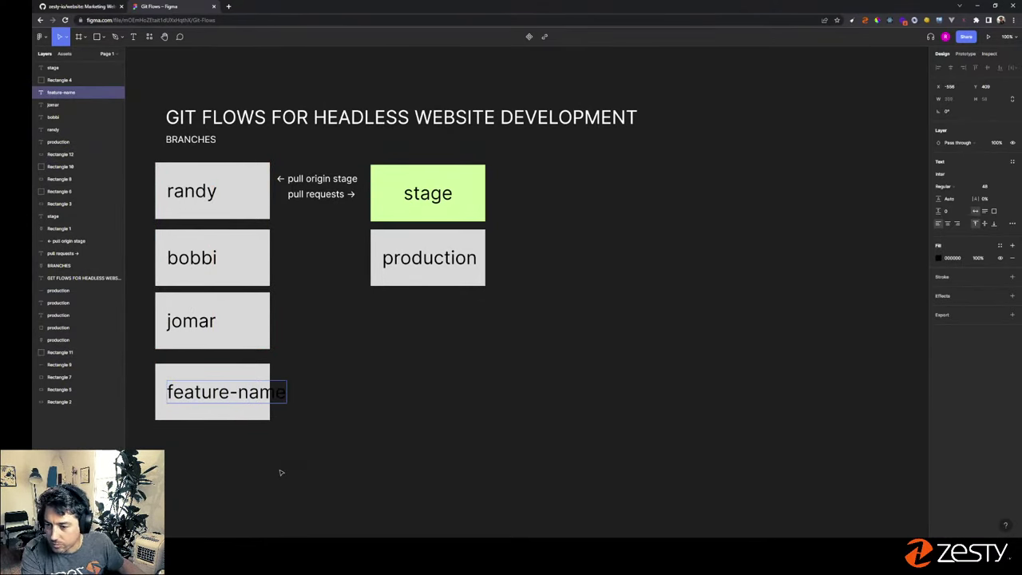
pyautogui.press('Escape')
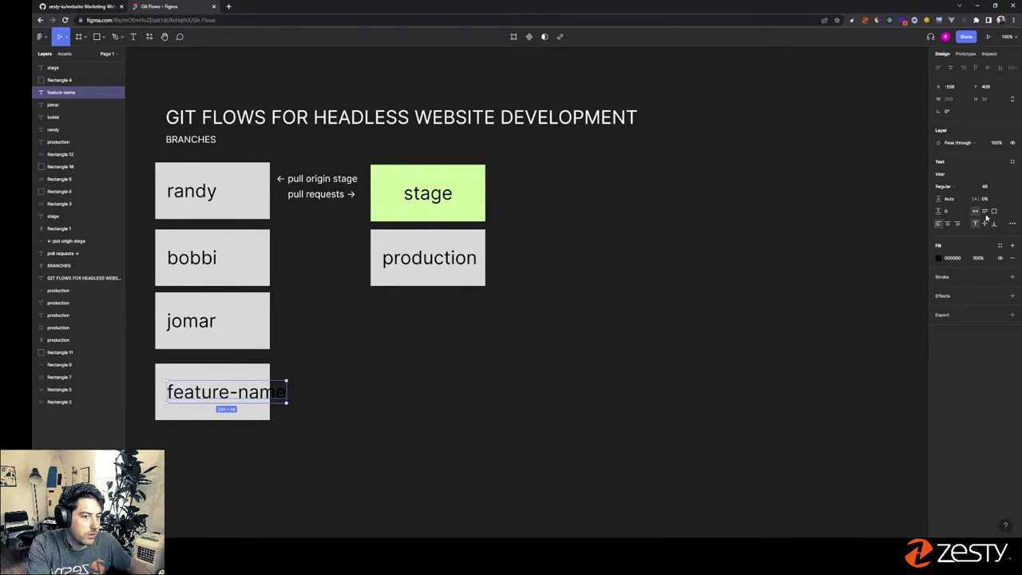
pyautogui.click(999, 186)
pyautogui.click(996, 172)
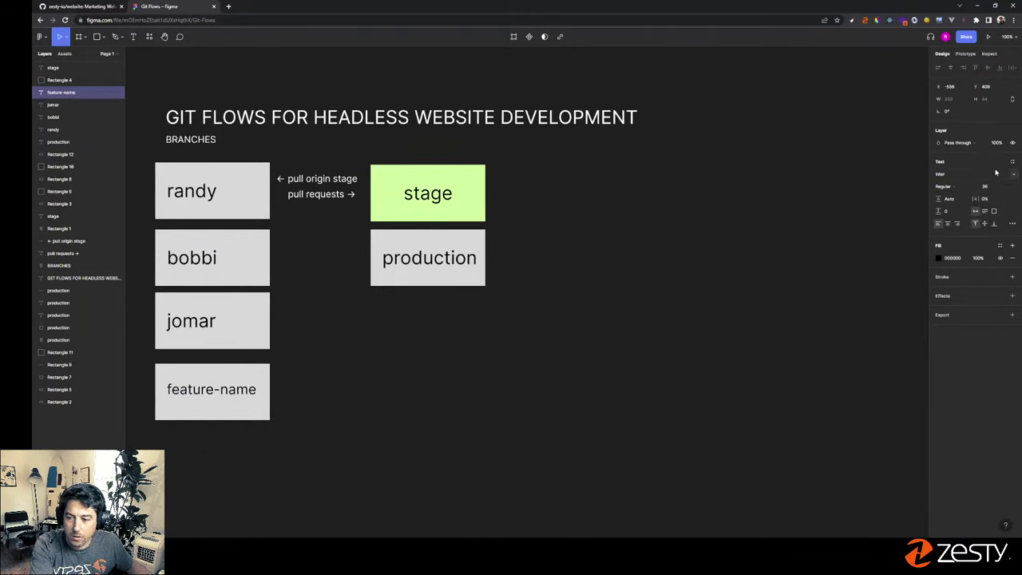
pyautogui.click(490, 445)
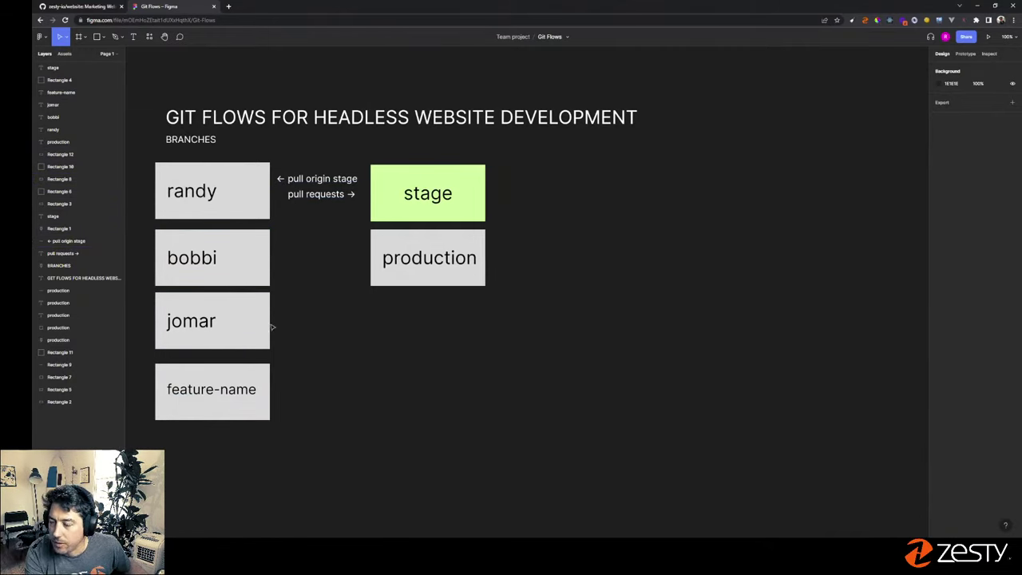
# - Draw a white vertical line running from the randy box down to feature-name
pyautogui.click(97, 37)
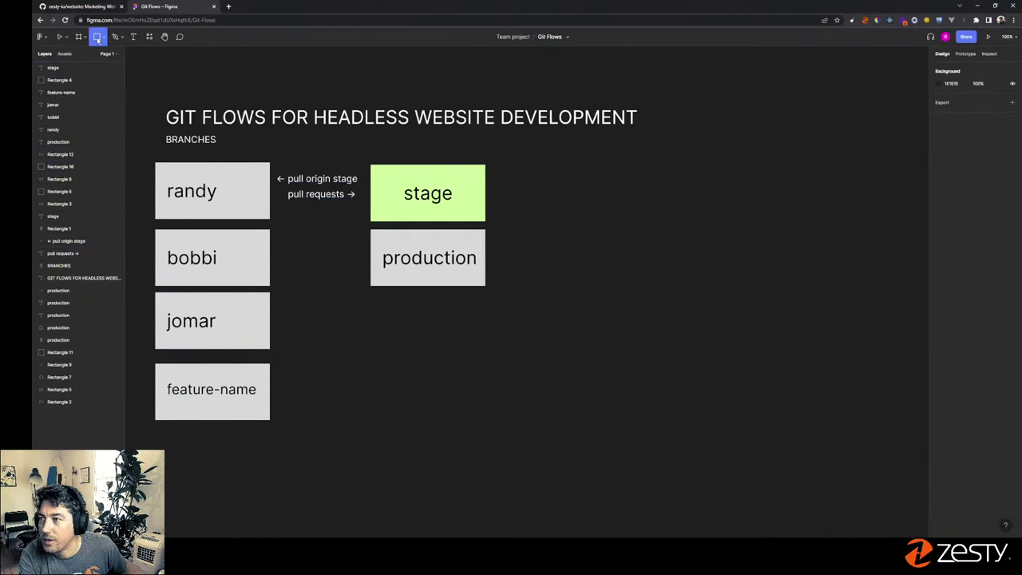
pyautogui.click(103, 37)
pyautogui.click(100, 65)
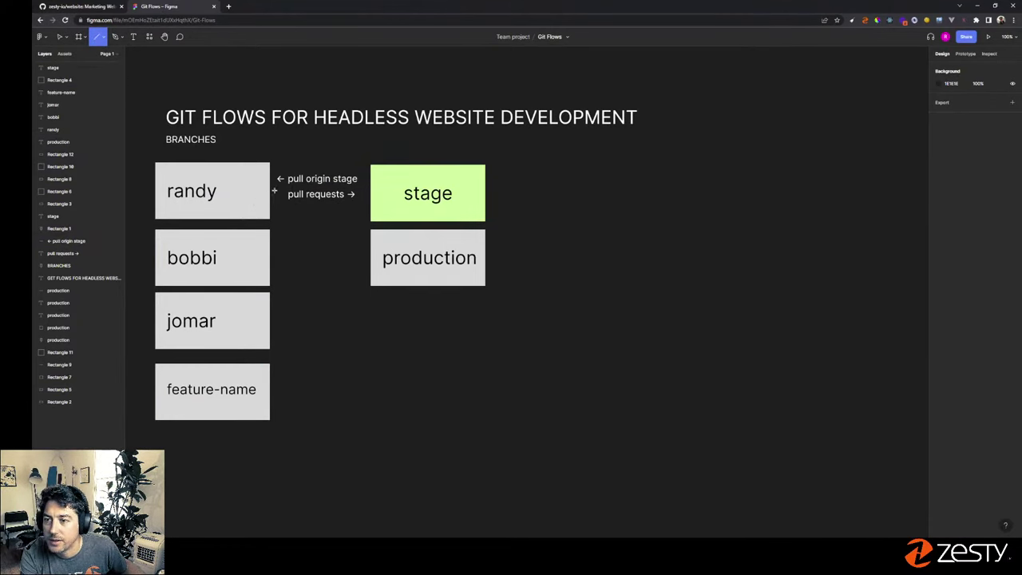
pyautogui.moveTo(275, 179); pyautogui.dragTo(275, 396)
pyautogui.click(293, 388)
pyautogui.click(278, 345)
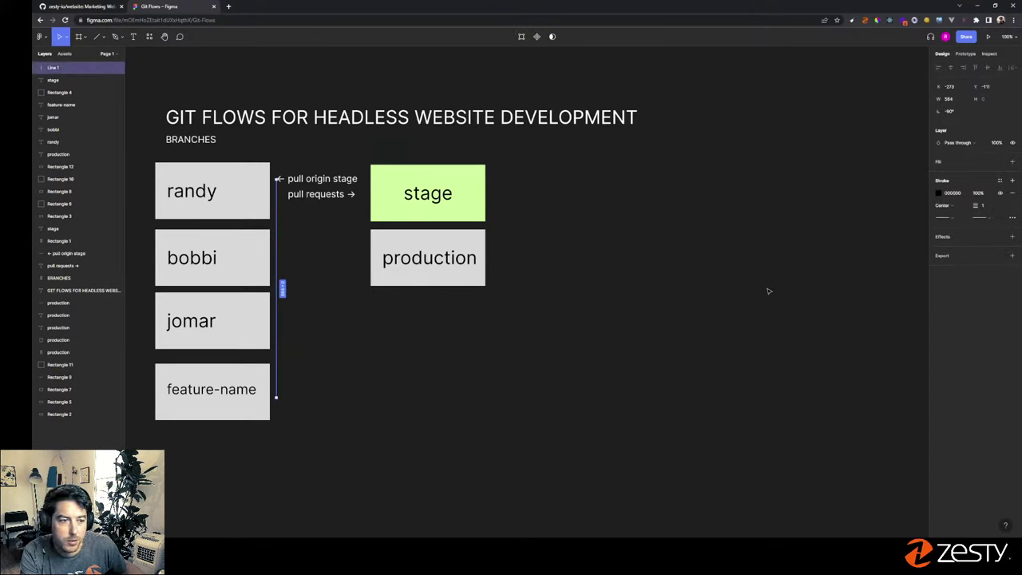
pyautogui.click(939, 193)
pyautogui.moveTo(843, 196); pyautogui.dragTo(826, 201)
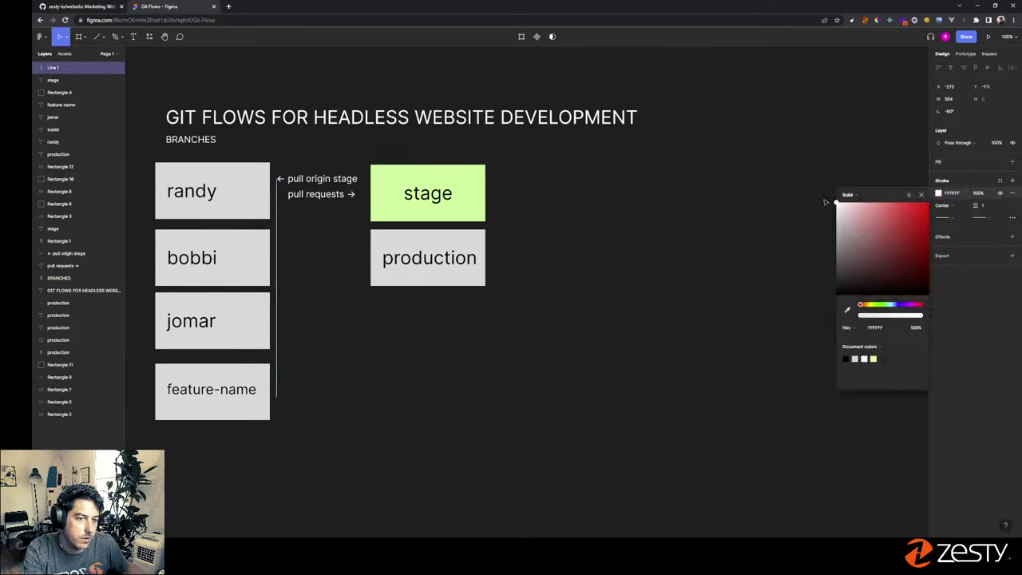
pyautogui.click(685, 224)
# - Draw a short horizontal tick from the line's bottom toward the feature-name box
pyautogui.click(97, 37)
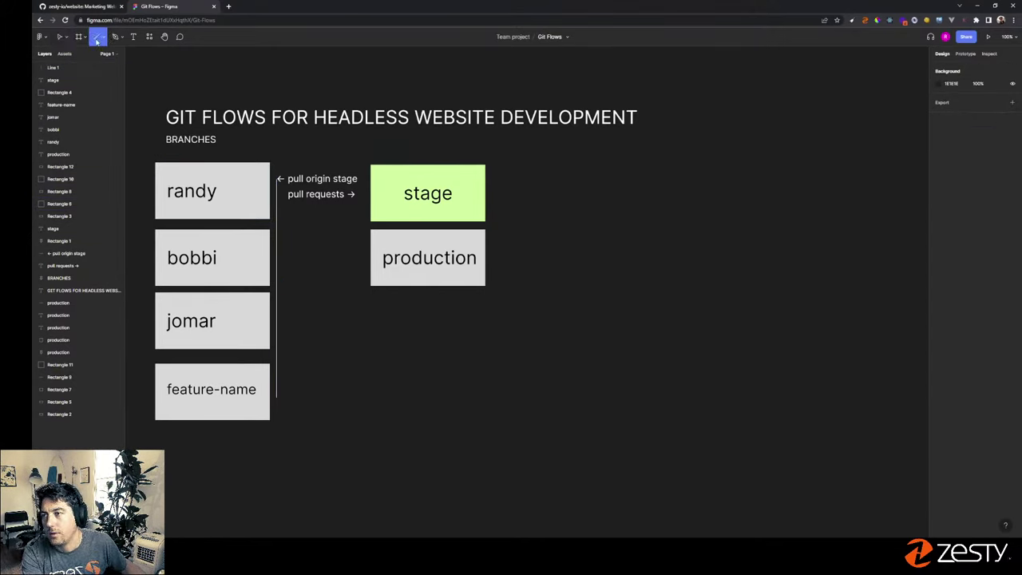
pyautogui.moveTo(278, 395); pyautogui.dragTo(277, 401)
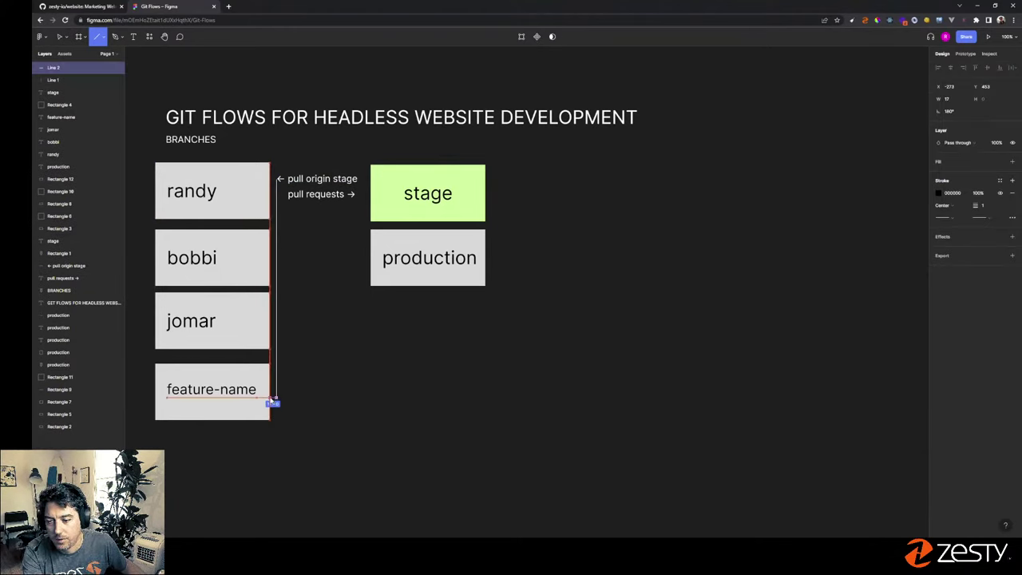
pyautogui.click(310, 404)
pyautogui.click(273, 400)
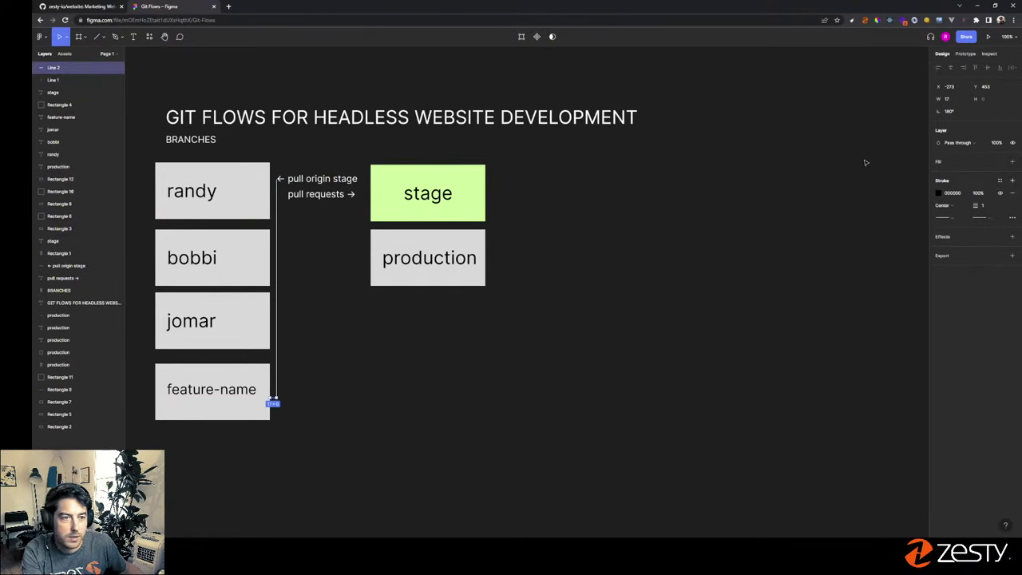
pyautogui.click(939, 192)
pyautogui.click(447, 327)
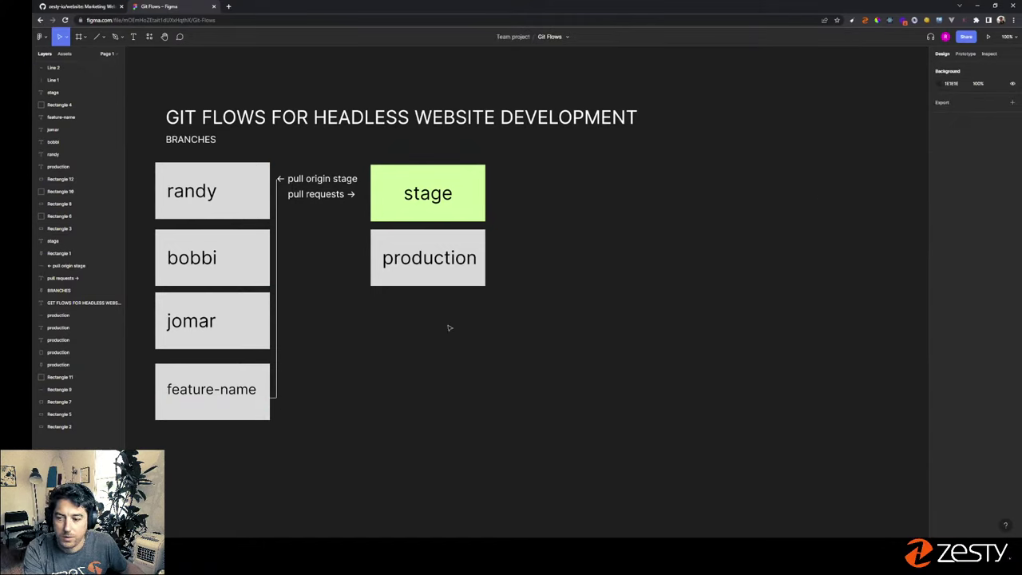
pyautogui.click(270, 400)
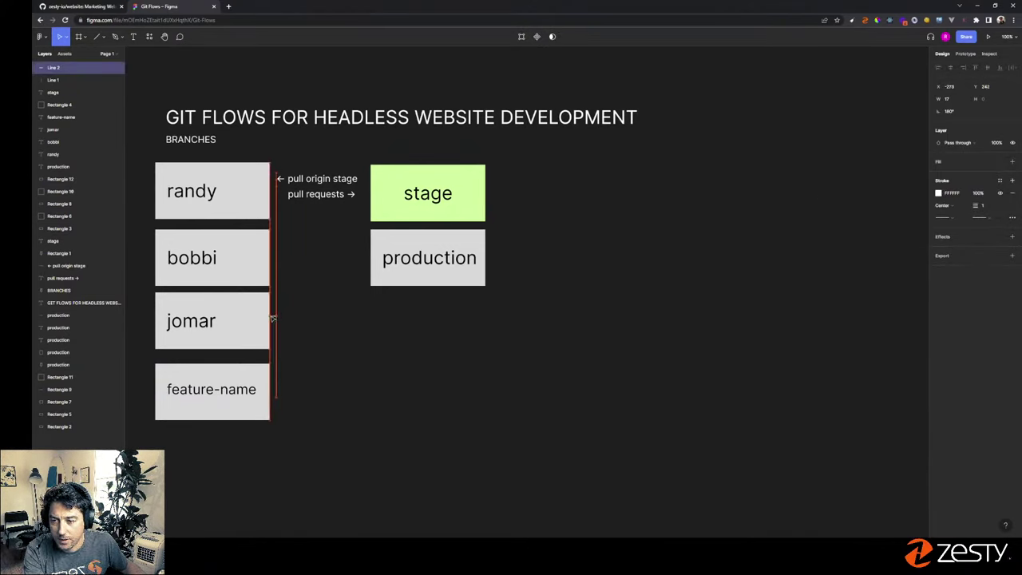
# - Duplicate the tick with Ctrl+D and place copies beside the jomar, bobbi and randy boxes
pyautogui.hotkey('ctrl', 'd')
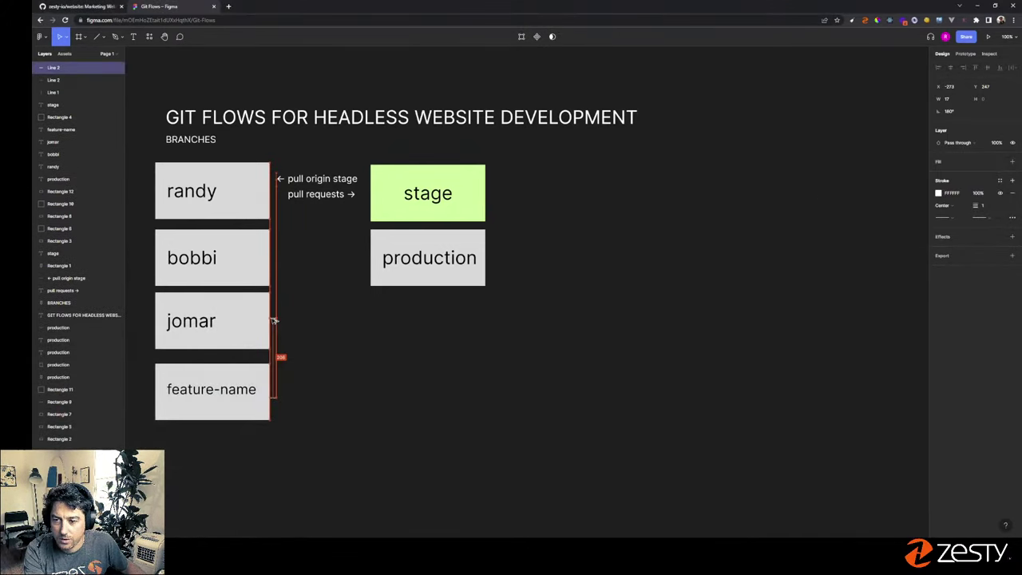
pyautogui.moveTo(273, 321); pyautogui.dragTo(276, 183)
pyautogui.hotkey('ctrl', 'd')
pyautogui.click(304, 276)
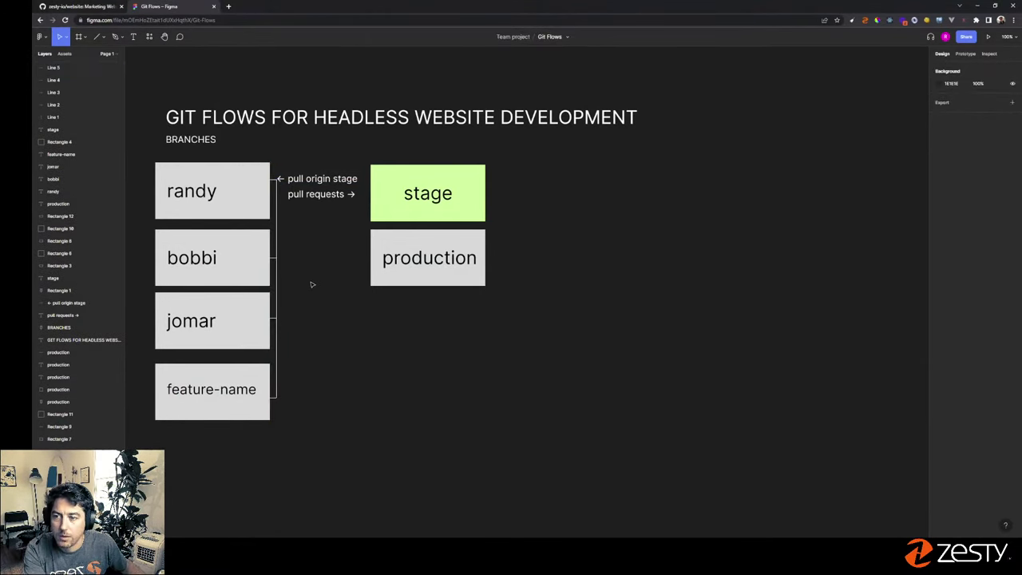
pyautogui.click(312, 184)
pyautogui.click(336, 285)
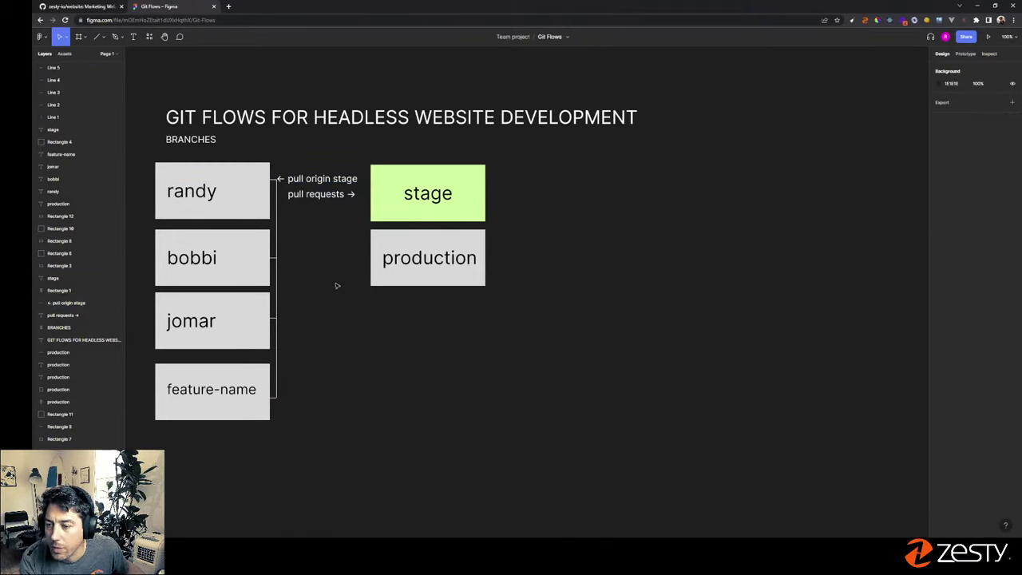
pyautogui.click(221, 397)
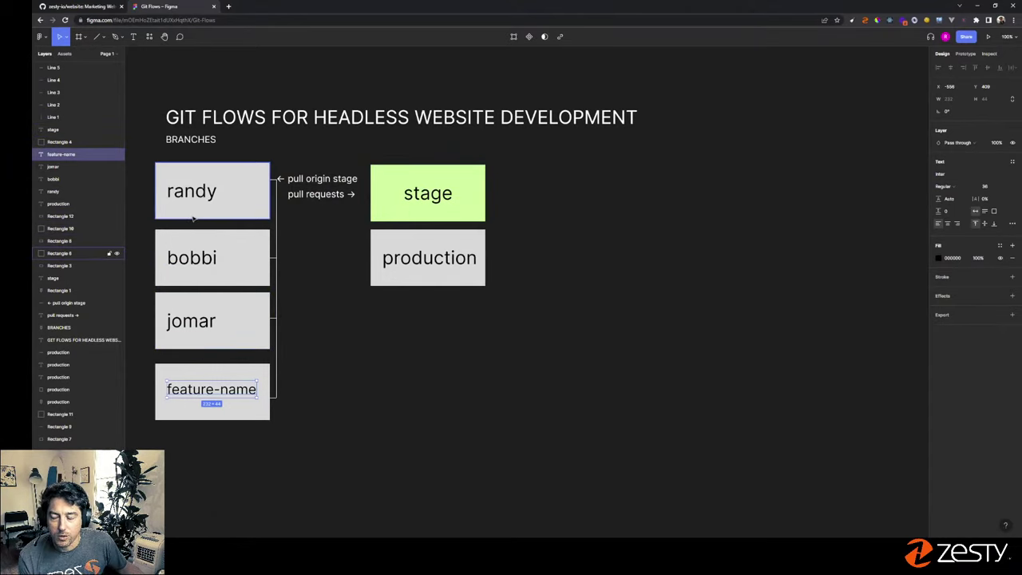
pyautogui.click(330, 336)
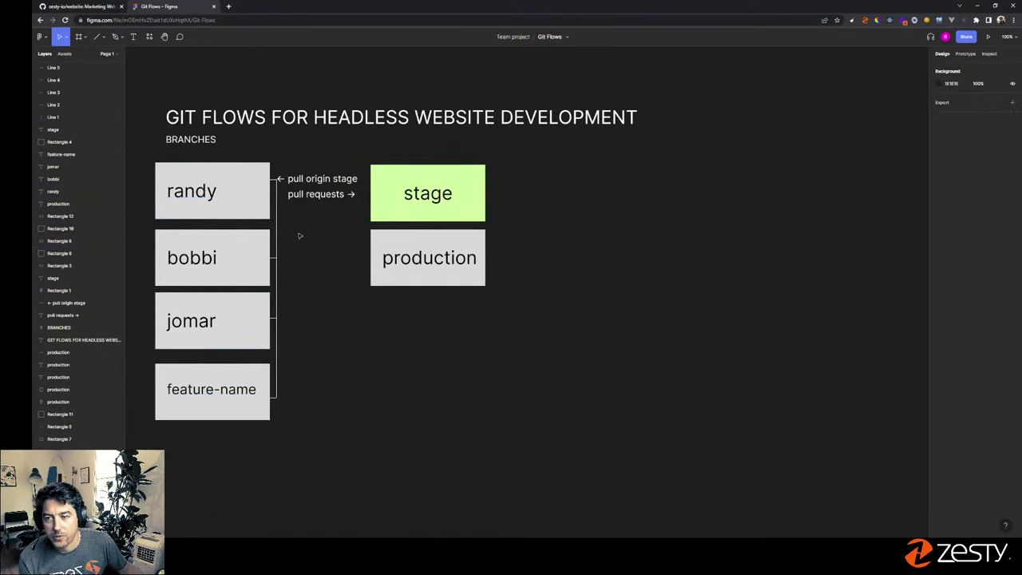
# - Nudge production down, add a connector copy from stage to production's top, and switch to GitHub
pyautogui.moveTo(447, 240)
pyautogui.mouseDown()
pyautogui.moveTo(447, 263)
pyautogui.moveTo(445, 251)
pyautogui.mouseUp()
pyautogui.click(401, 239)
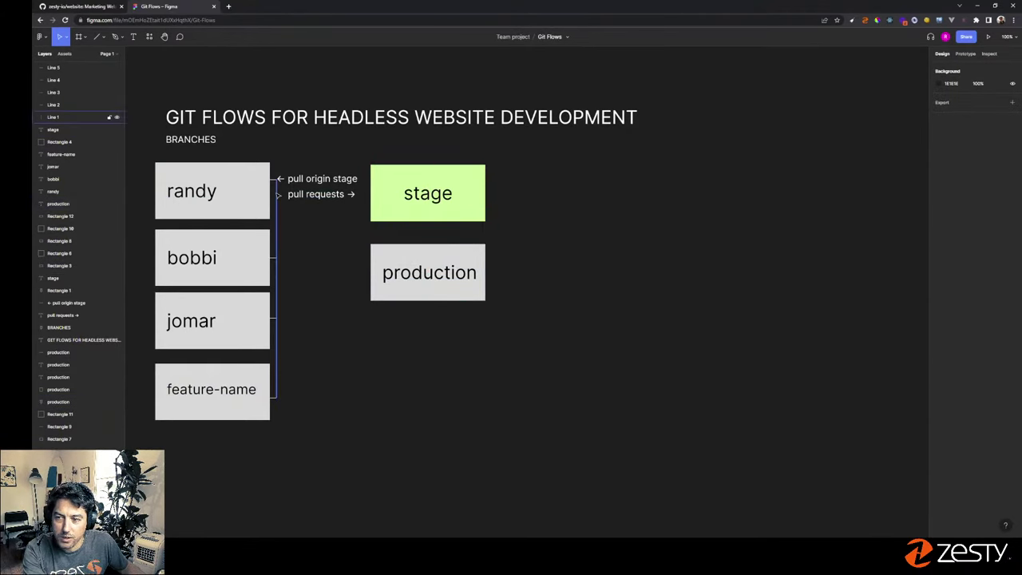
pyautogui.click(278, 212)
pyautogui.moveTo(281, 212); pyautogui.dragTo(434, 257)
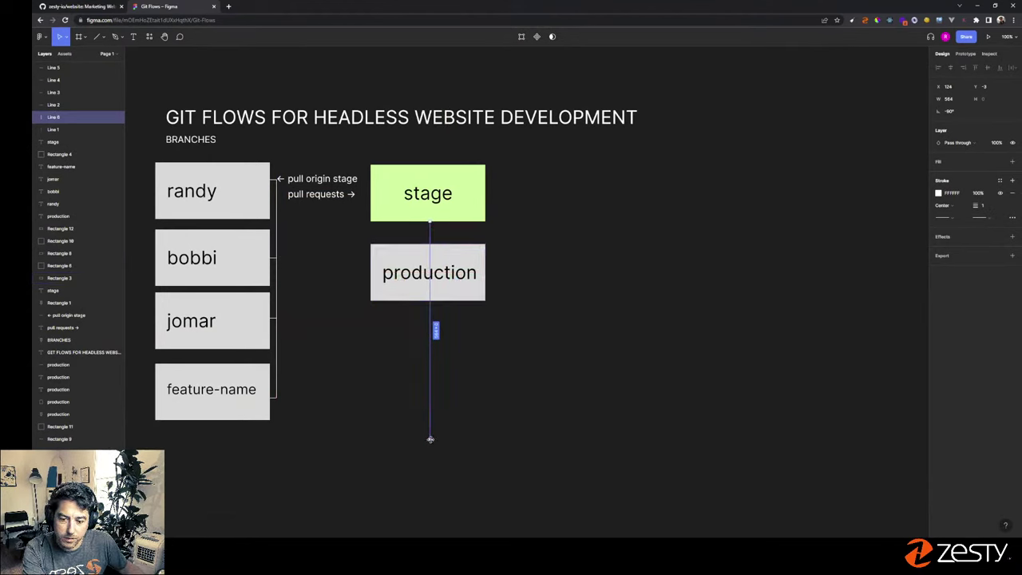
pyautogui.moveTo(431, 439); pyautogui.dragTo(430, 243)
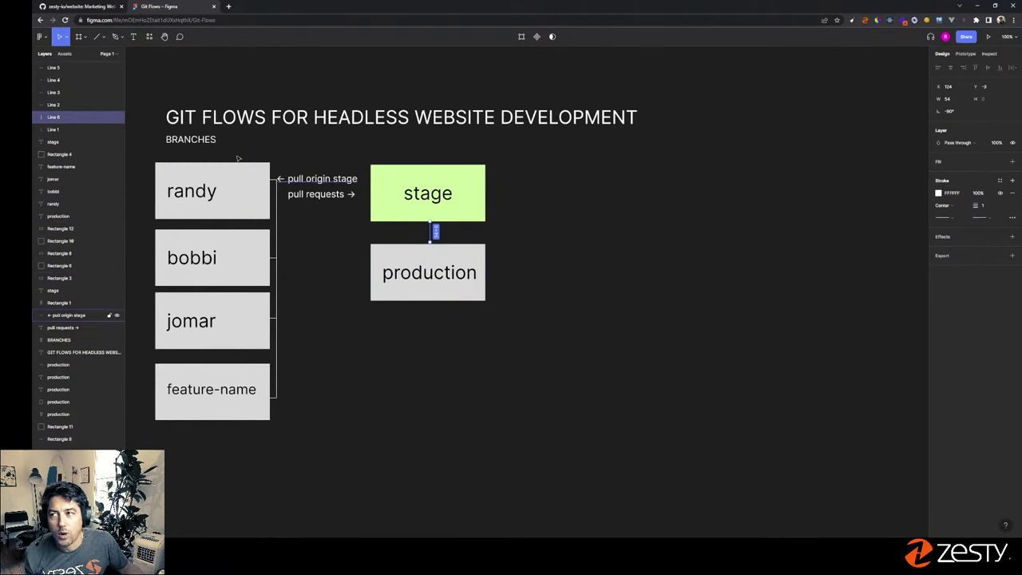
pyautogui.click(60, 9)
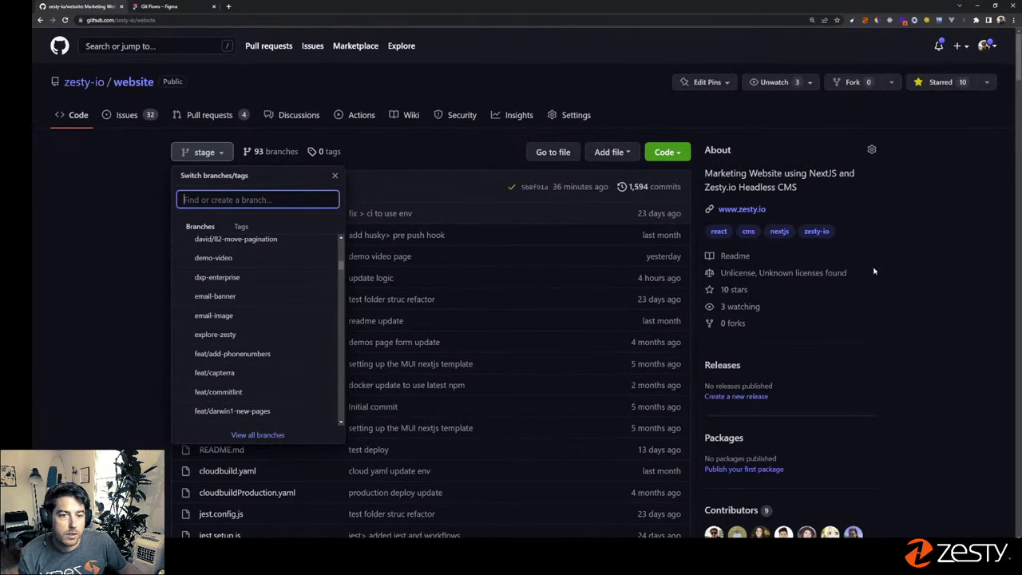
# - Close the branch list and open the repository's Settings > Branches page
pyautogui.click(911, 269)
pyautogui.click(204, 152)
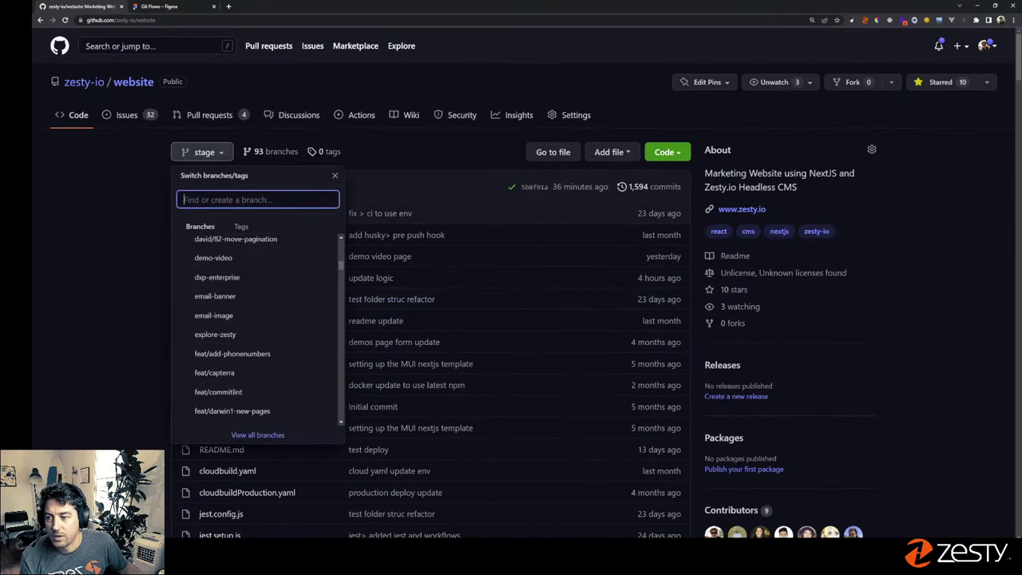
pyautogui.click(845, 280)
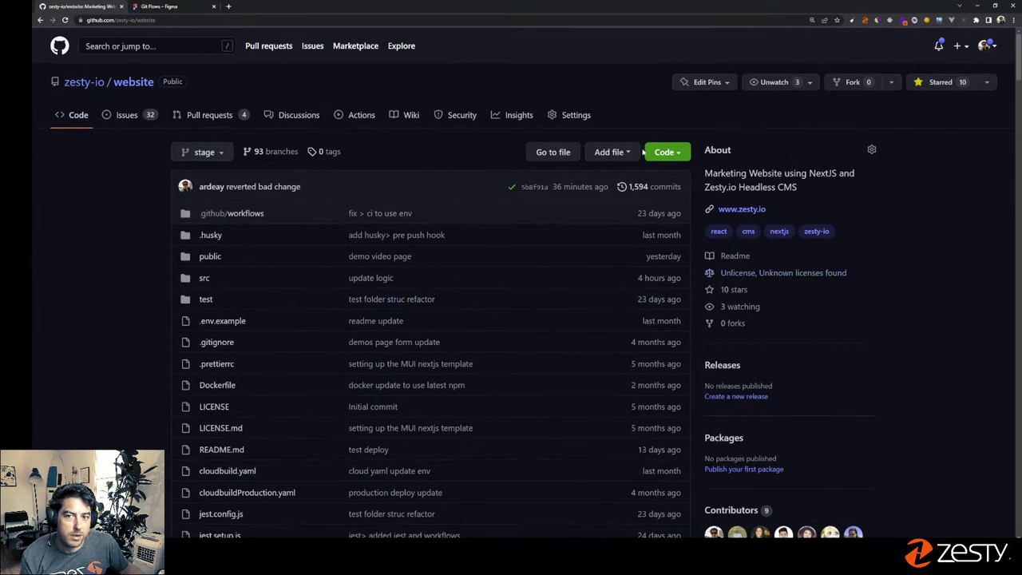
pyautogui.click(578, 117)
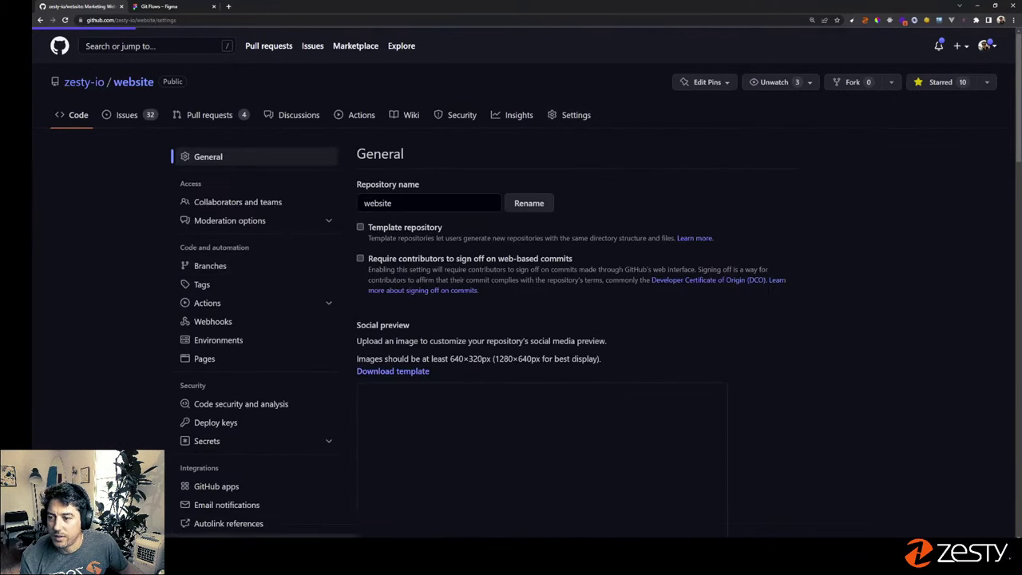
pyautogui.click(260, 271)
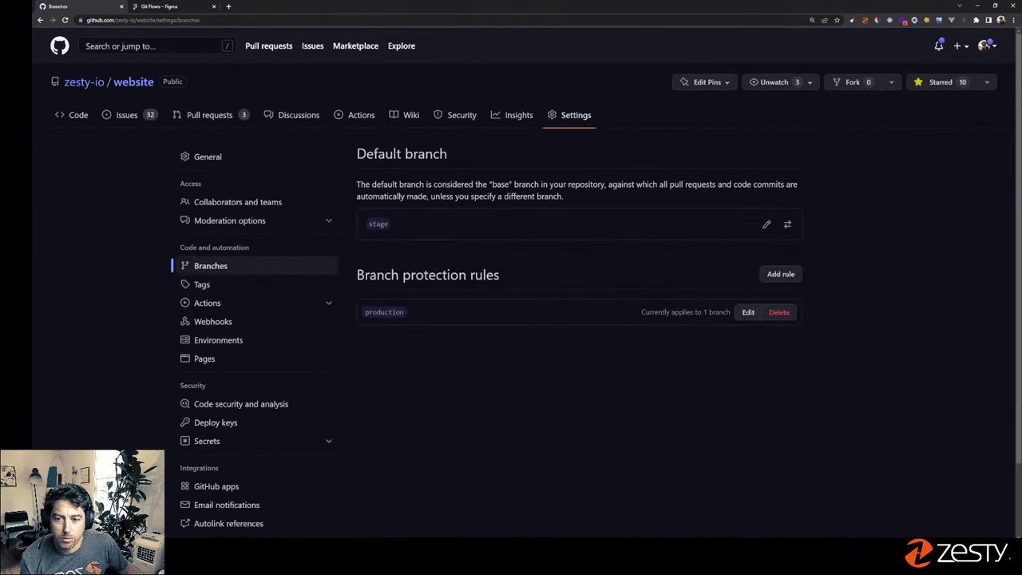
# - Open the production branch protection rule and scroll through its settings
pyautogui.moveTo(365, 274); pyautogui.dragTo(487, 275)
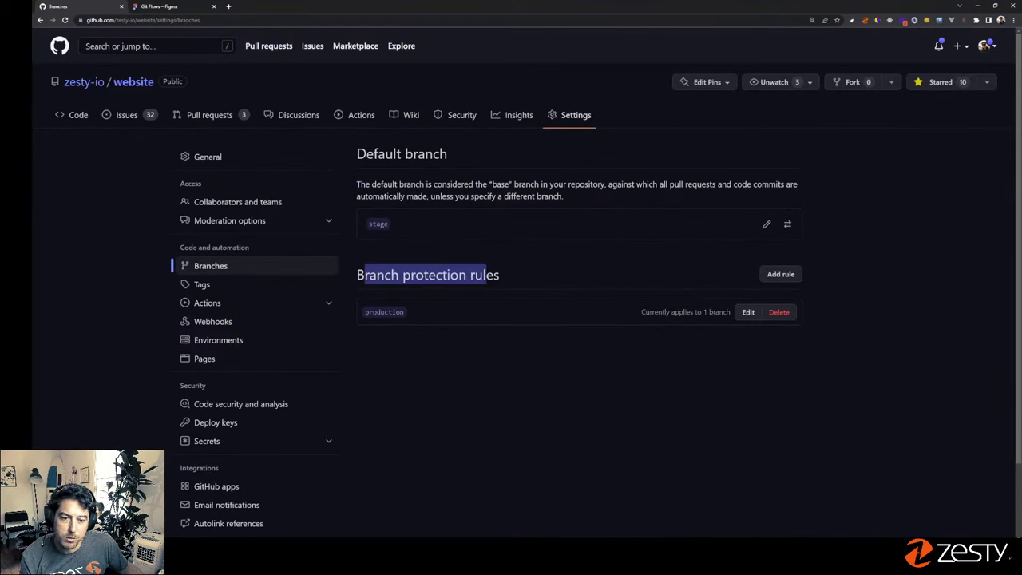
pyautogui.click(747, 315)
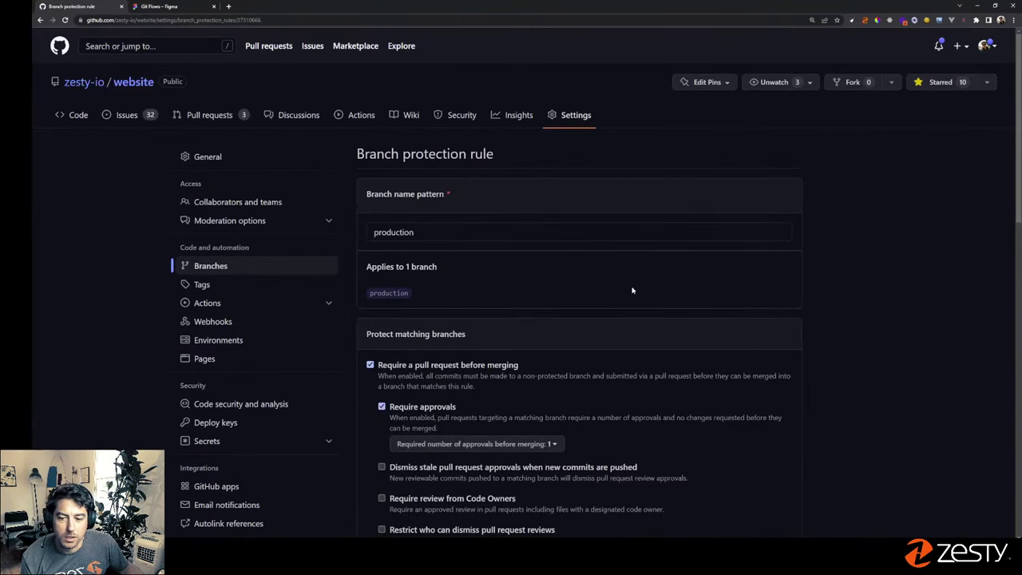
pyautogui.scroll(-1, 559, 294)
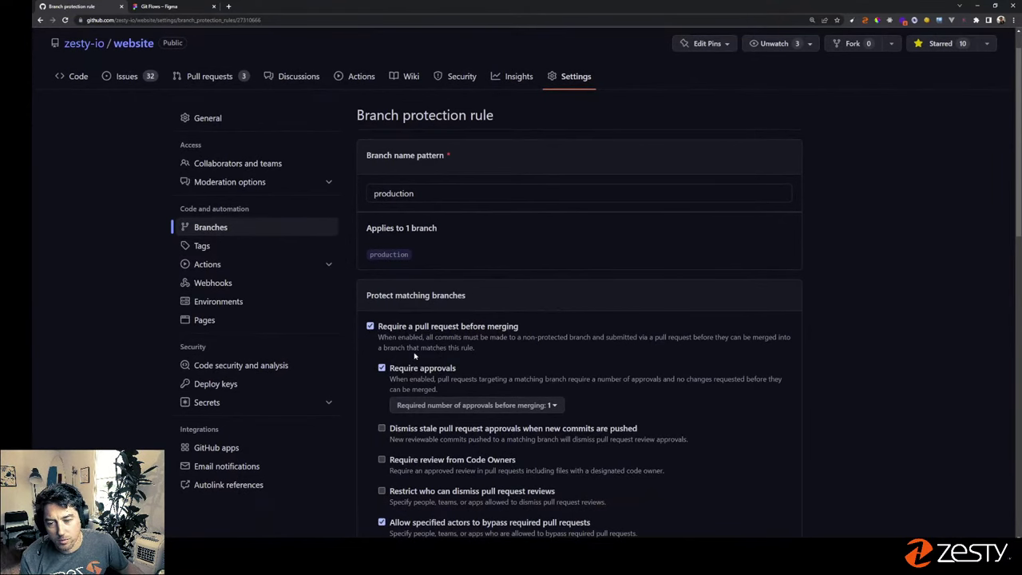
pyautogui.scroll(-5, 455, 335)
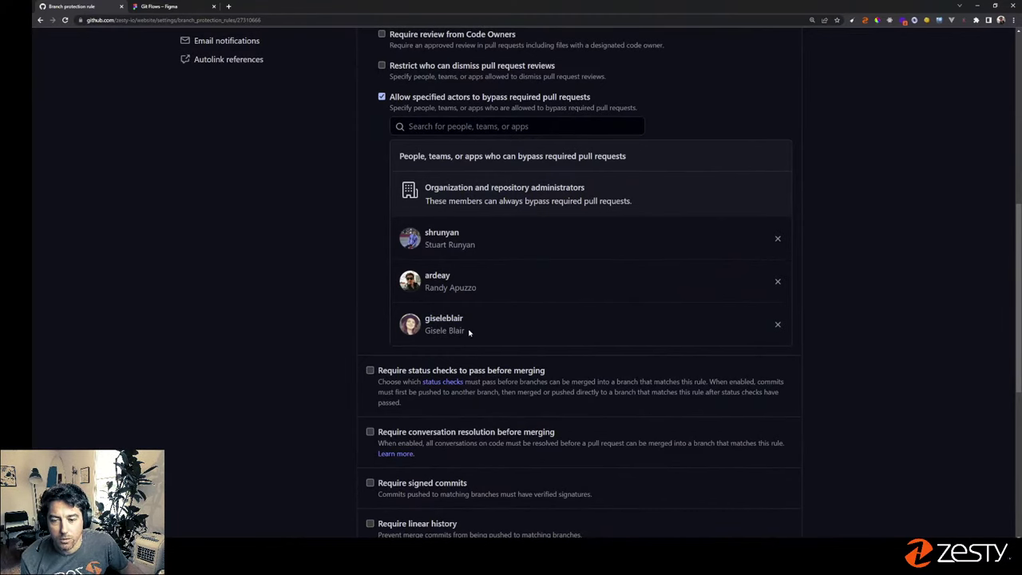
pyautogui.scroll(-4, 490, 358)
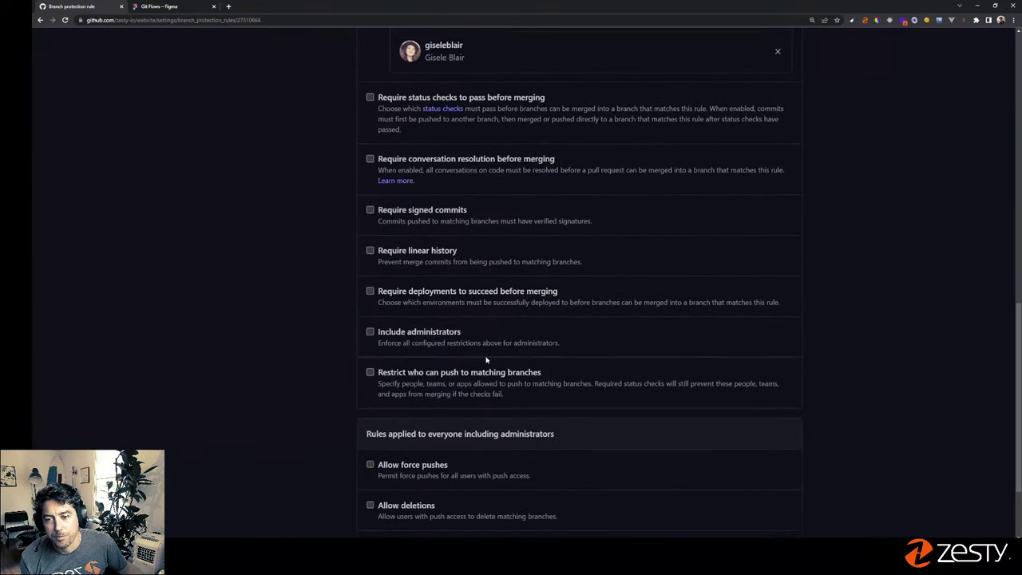
pyautogui.scroll(10, 408, 296)
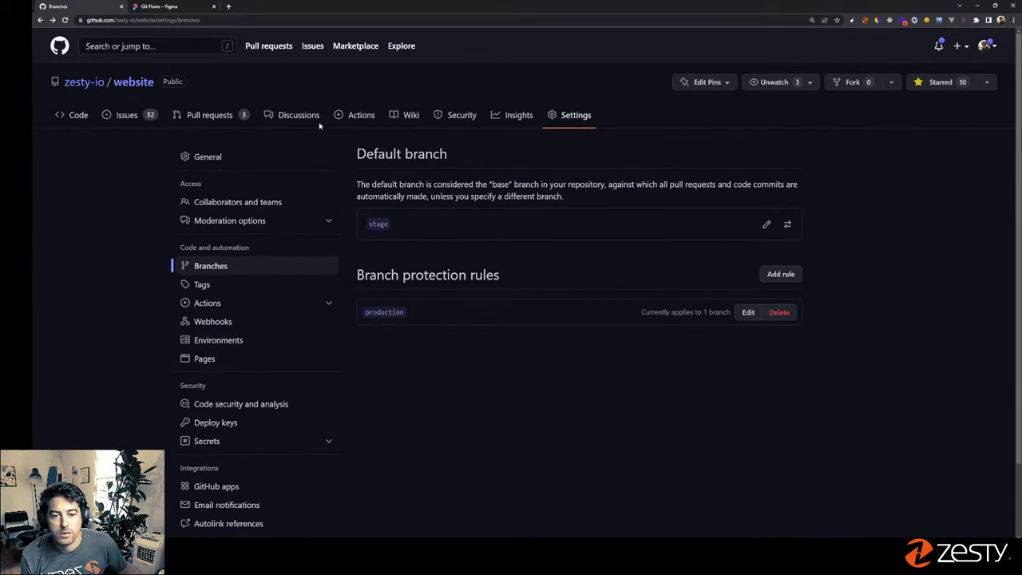
# - Back in Figma, inspect the stage-to-production line and the stage box
pyautogui.click(163, 6)
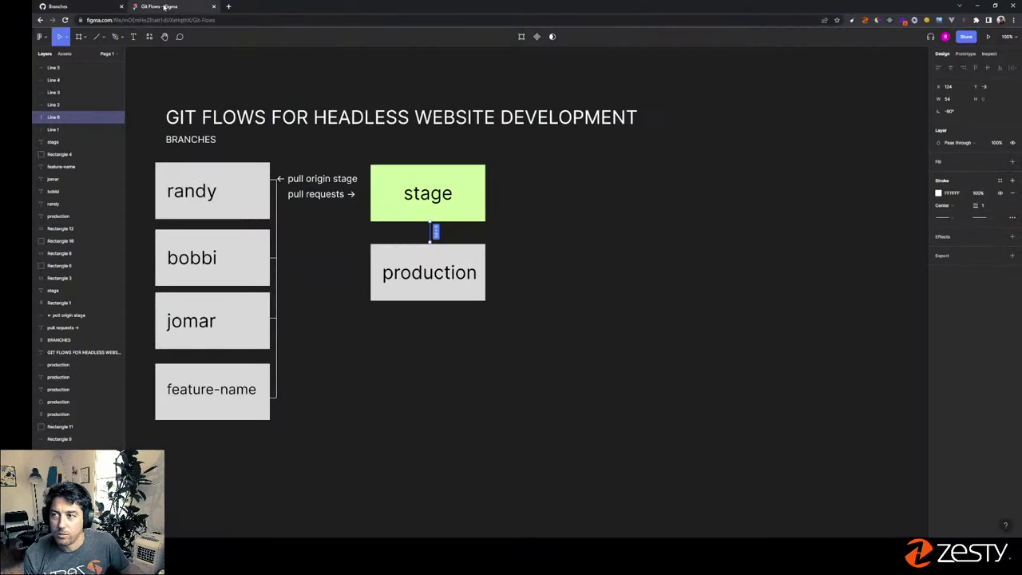
pyautogui.click(570, 298)
pyautogui.click(436, 233)
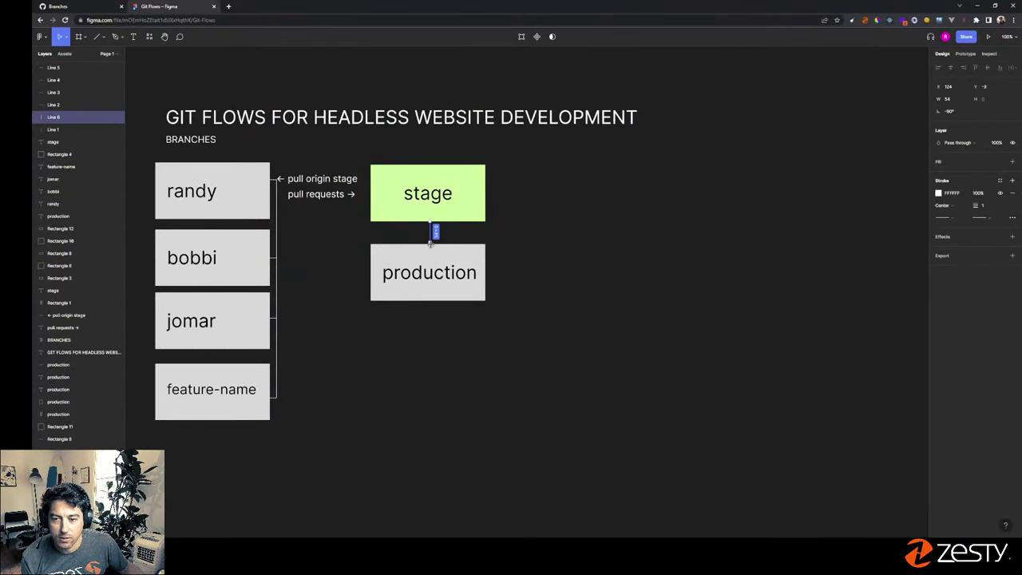
pyautogui.click(503, 234)
pyautogui.click(481, 196)
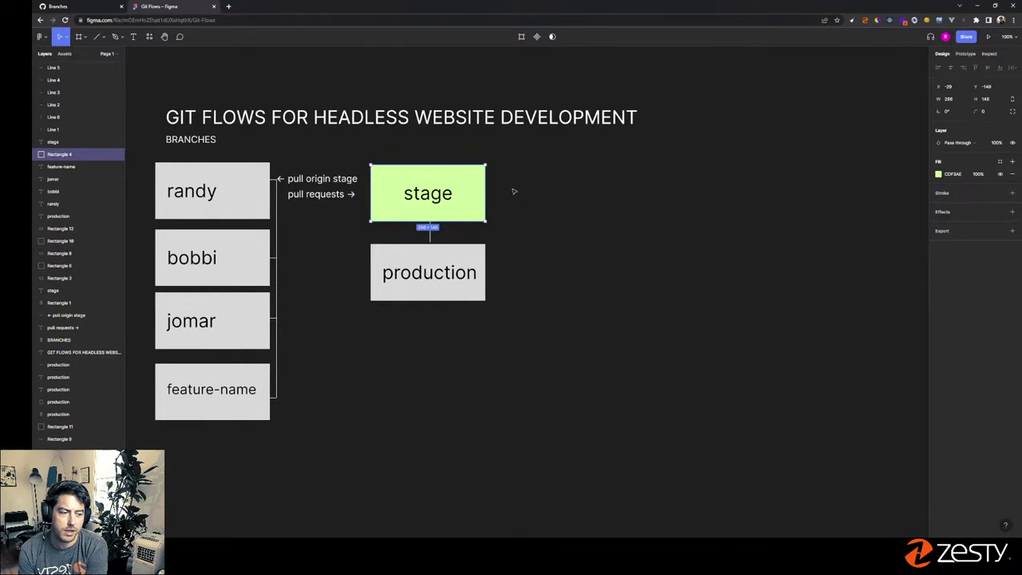
pyautogui.click(544, 143)
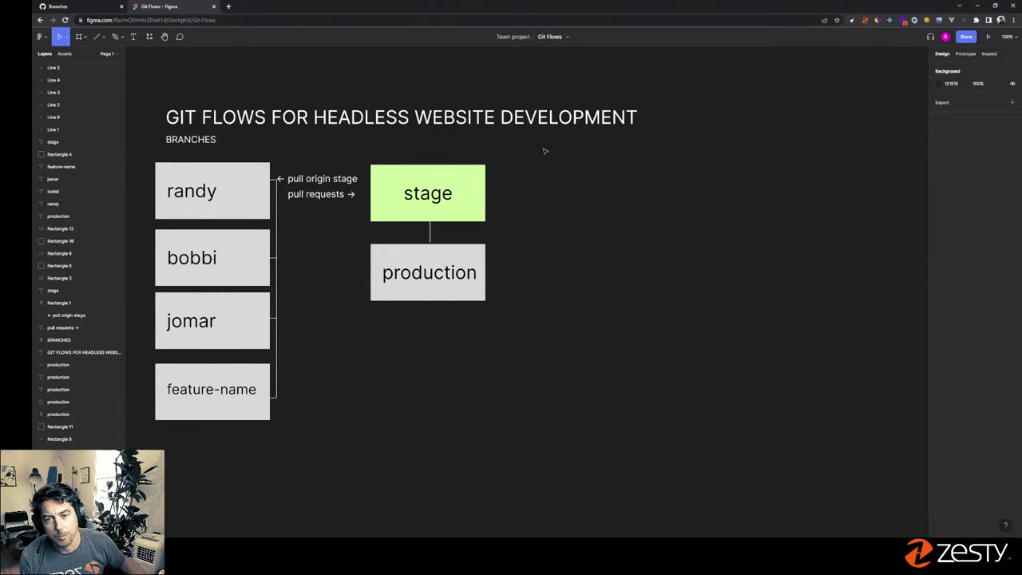
# - Inspect the production text and box, then select the 'pull requests →' label
pyautogui.click(476, 196)
pyautogui.click(607, 176)
pyautogui.click(467, 274)
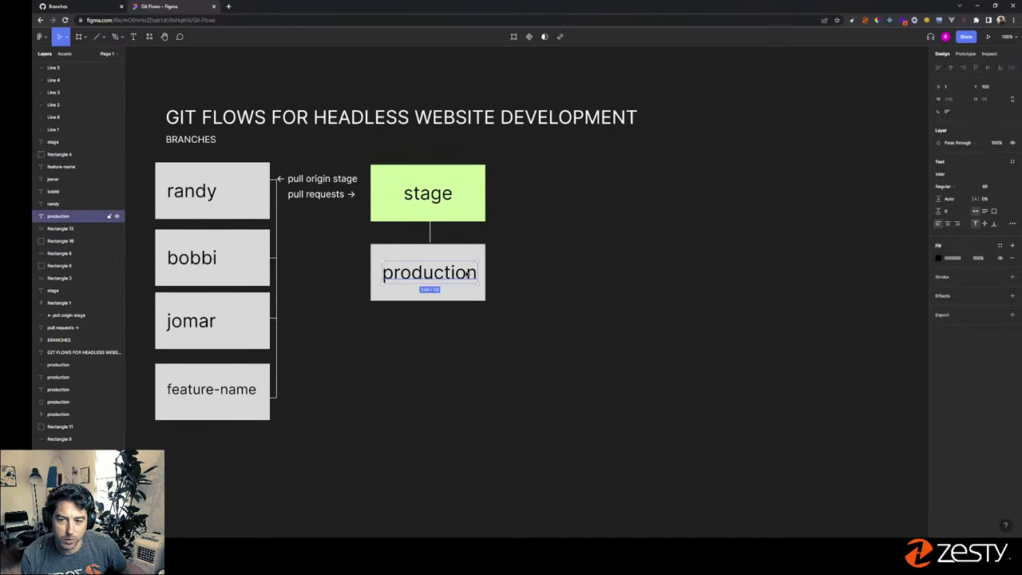
pyautogui.click(624, 276)
pyautogui.click(481, 269)
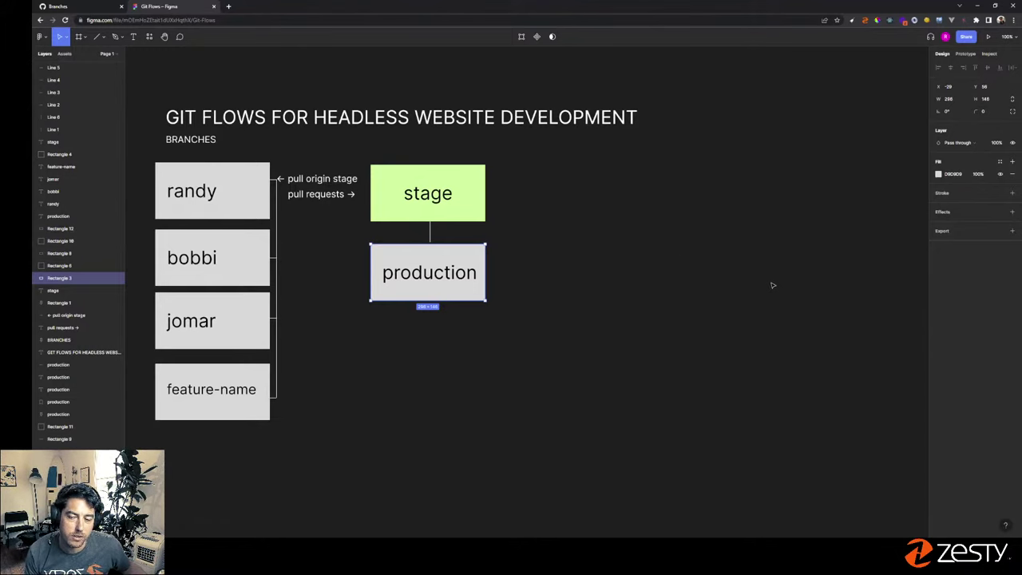
pyautogui.click(482, 195)
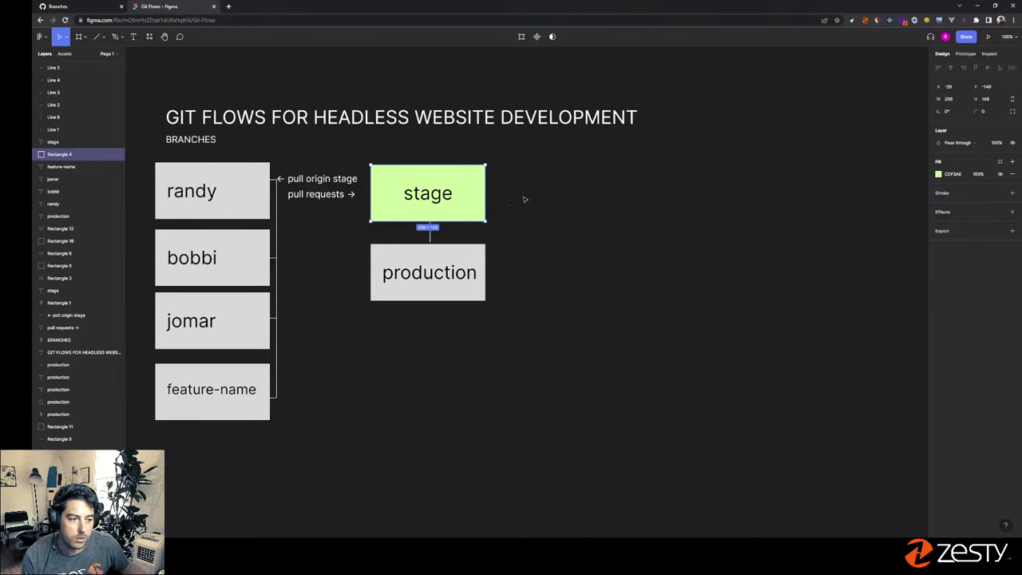
pyautogui.click(535, 167)
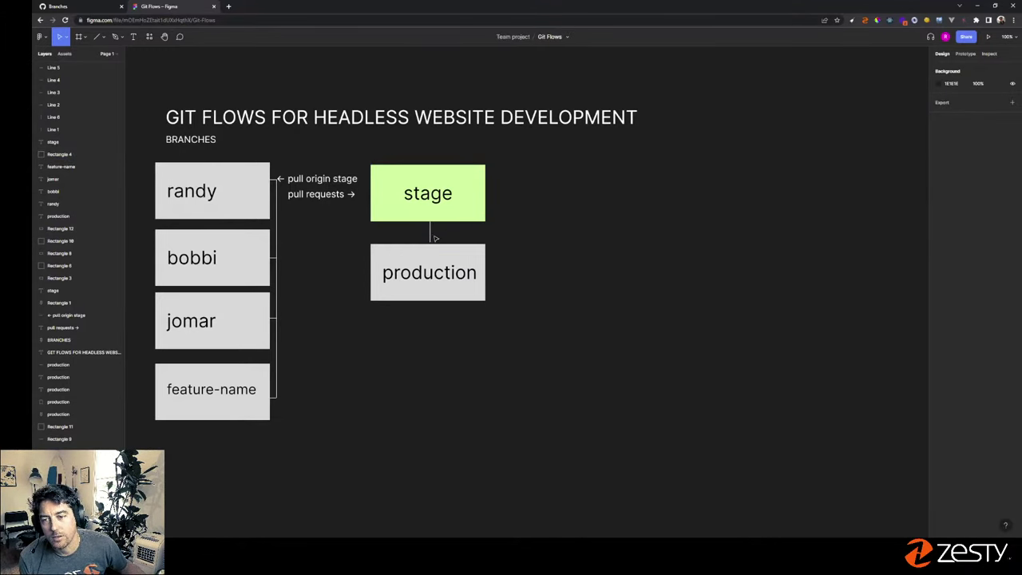
pyautogui.click(323, 196)
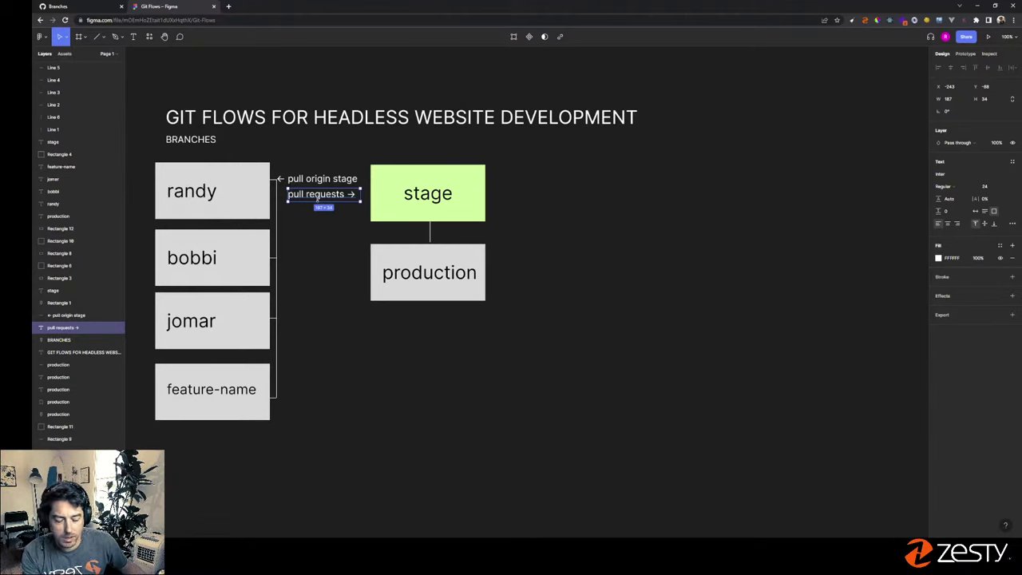
# - Copy the 'pull requests →' label beside the stage-production line and delete its arrow
pyautogui.moveTo(322, 197); pyautogui.dragTo(472, 238)
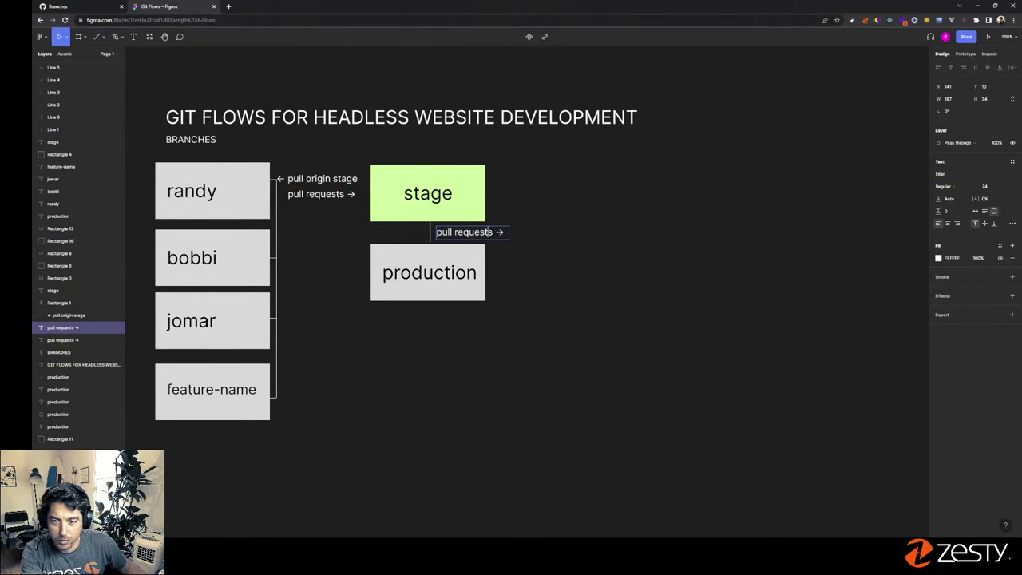
pyautogui.press('BackSpace')
pyautogui.press('BackSpace')
pyautogui.press('Escape')
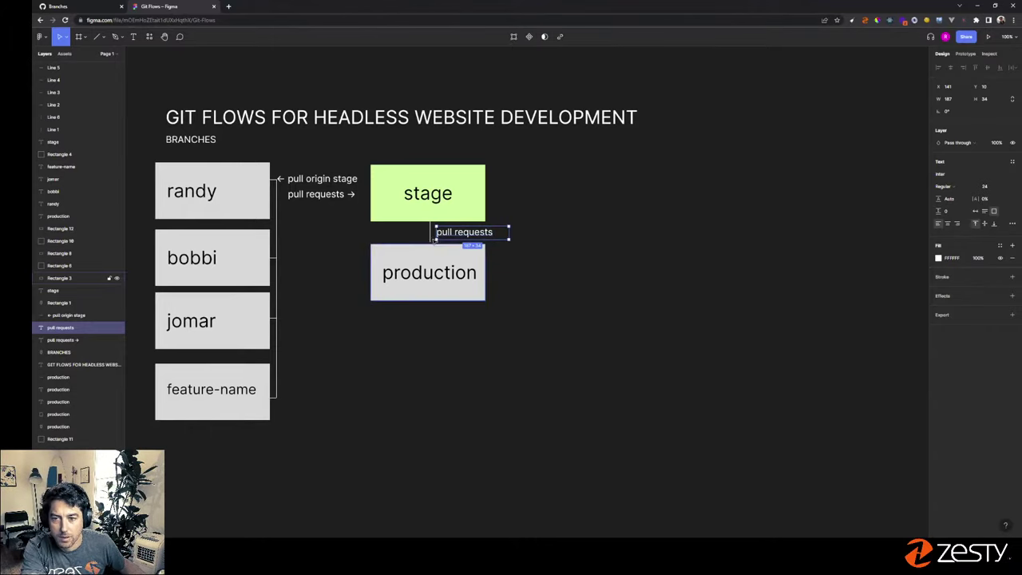
pyautogui.press('Escape')
pyautogui.click(430, 233)
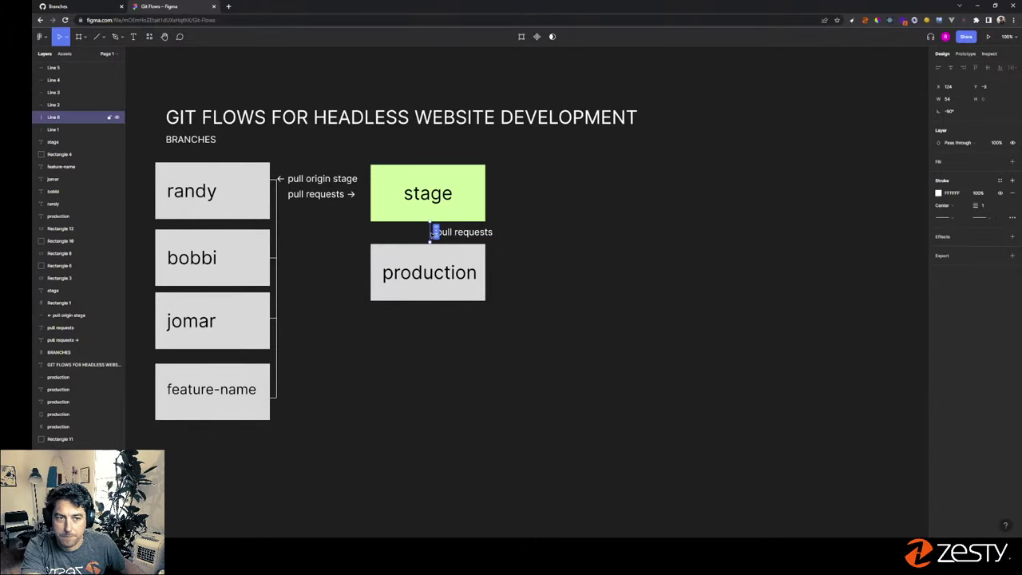
# - Give the stage-to-production connector arrowhead end caps
pyautogui.click(988, 222)
pyautogui.click(980, 236)
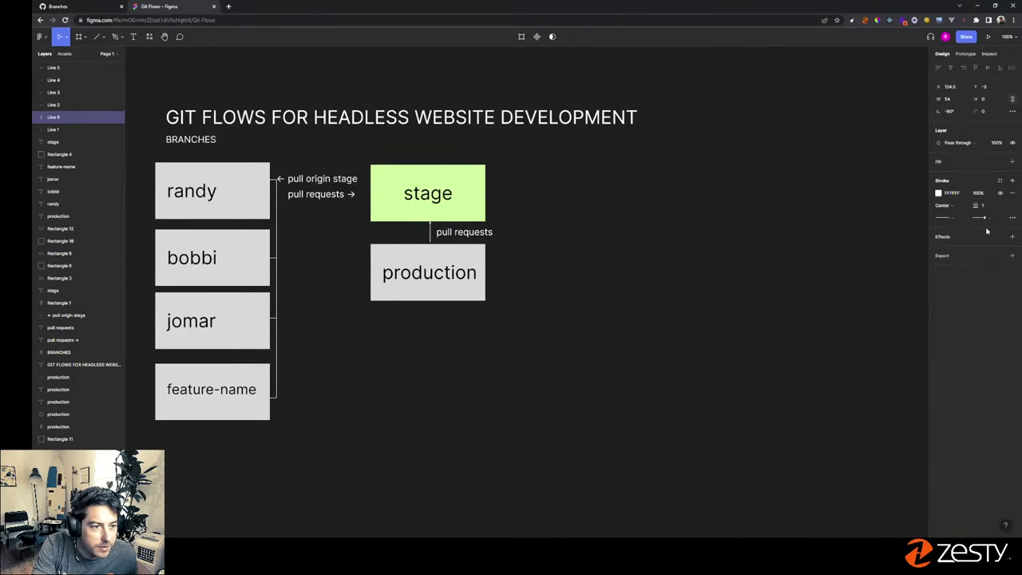
pyautogui.click(952, 218)
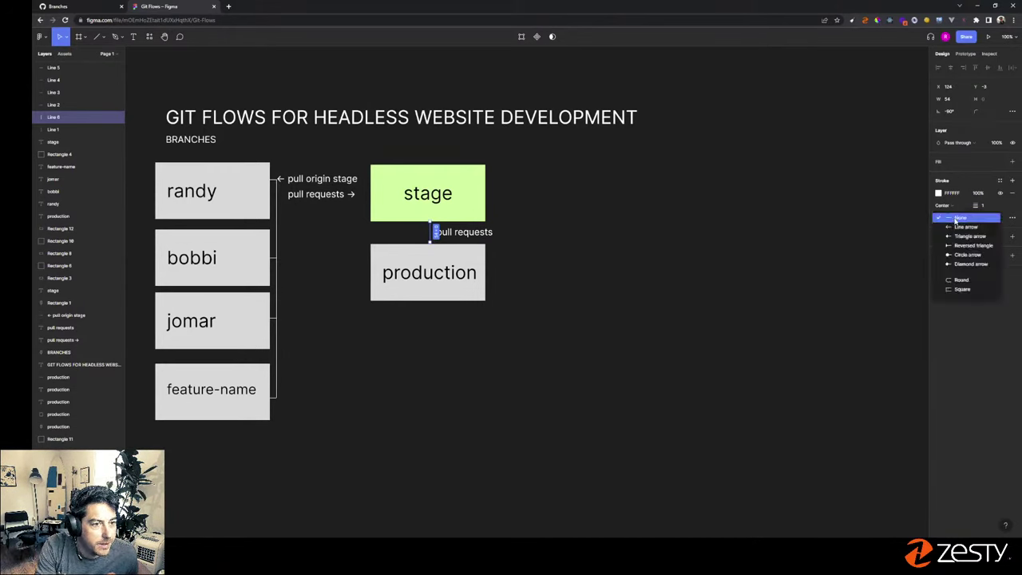
pyautogui.click(958, 235)
pyautogui.click(816, 254)
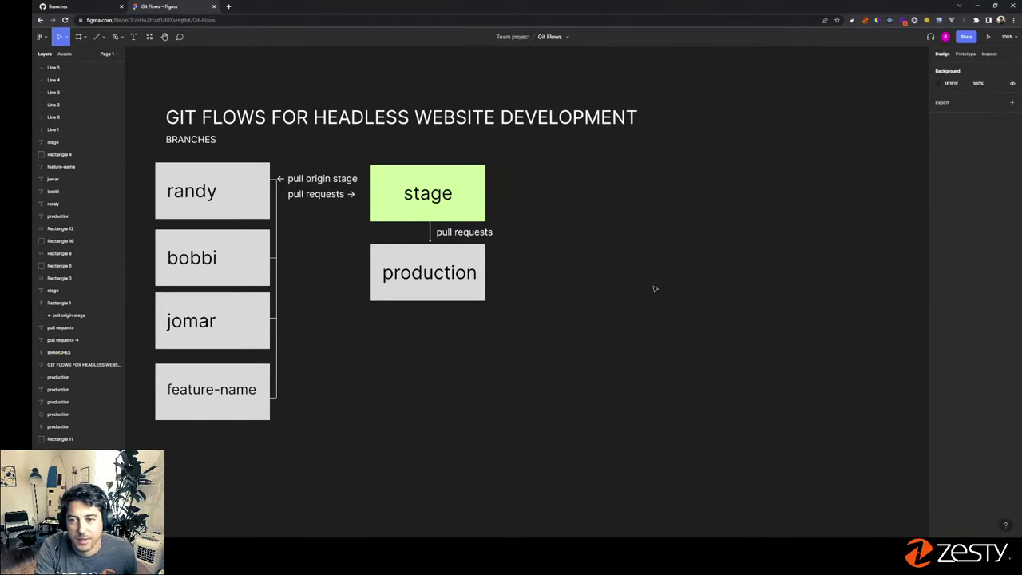
pyautogui.click(431, 238)
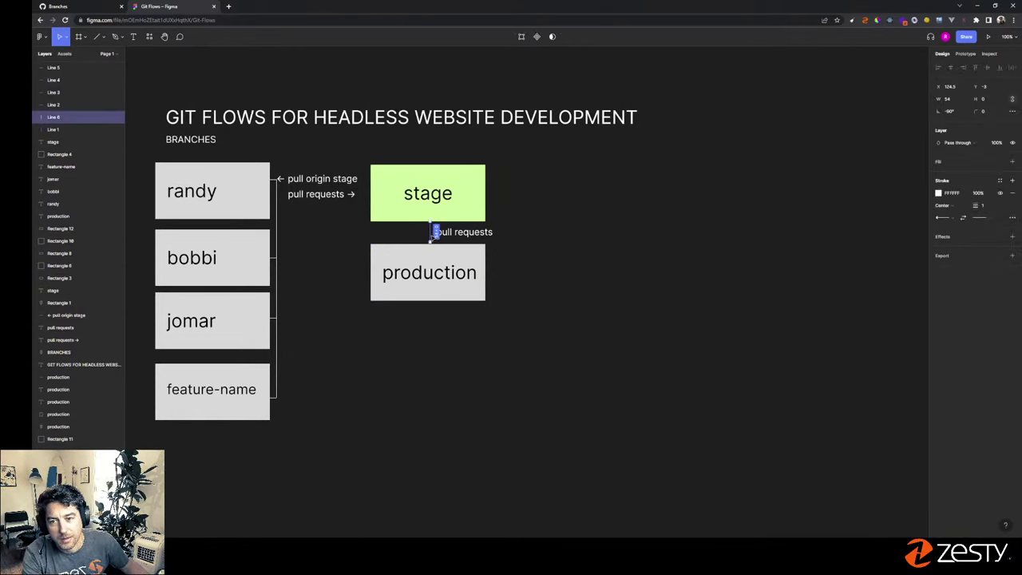
# - Thicken the connector's stroke to weight 3, then marquee-select the whole diagram
pyautogui.click(1010, 194)
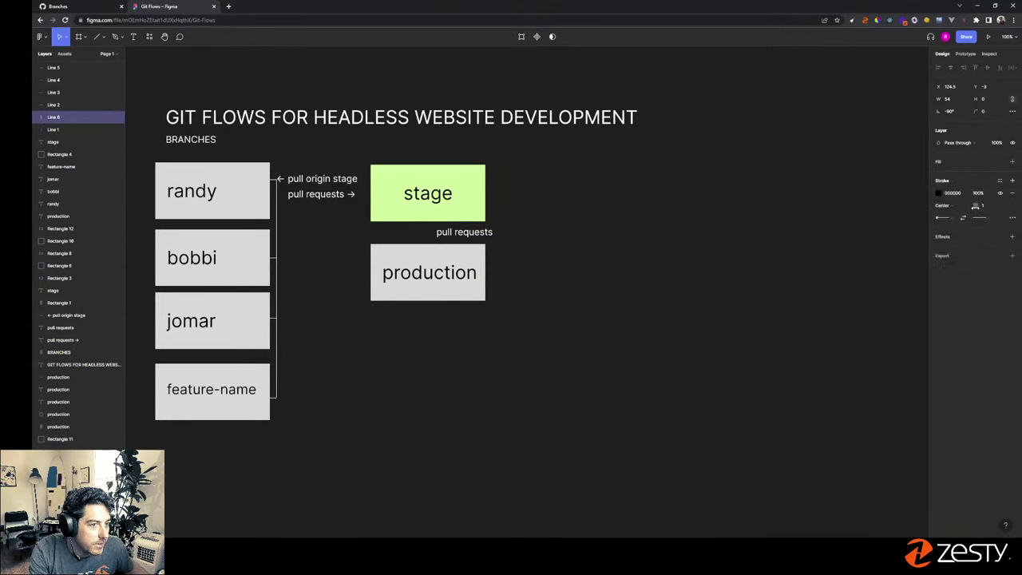
pyautogui.moveTo(976, 207); pyautogui.dragTo(983, 207)
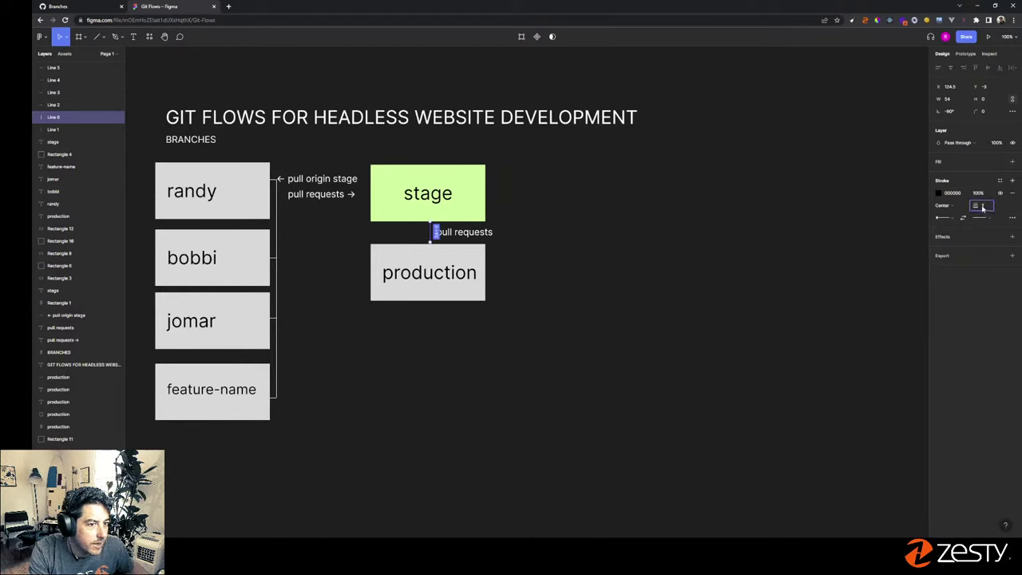
pyautogui.click(747, 260)
pyautogui.click(432, 237)
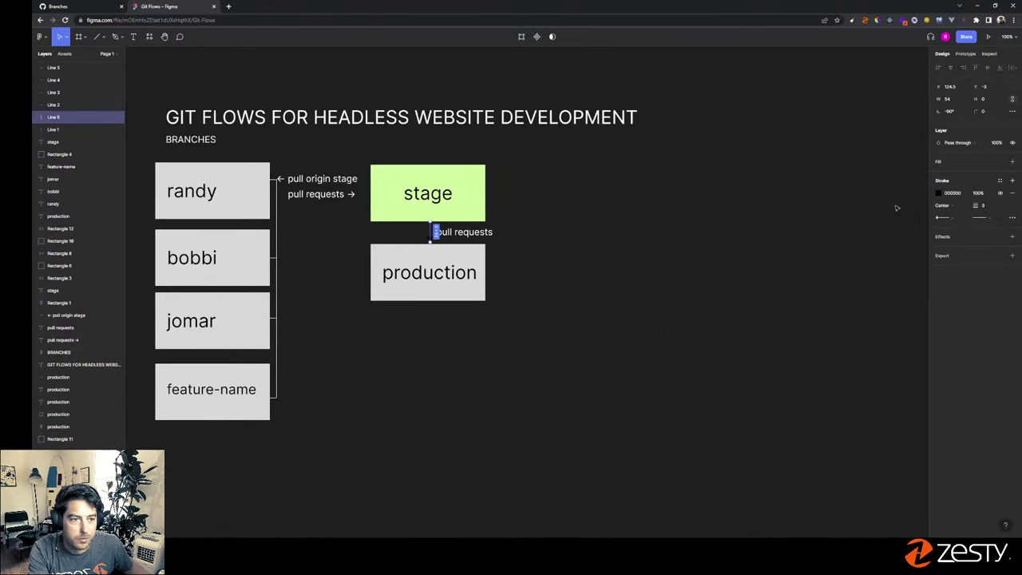
pyautogui.click(938, 193)
pyautogui.click(660, 208)
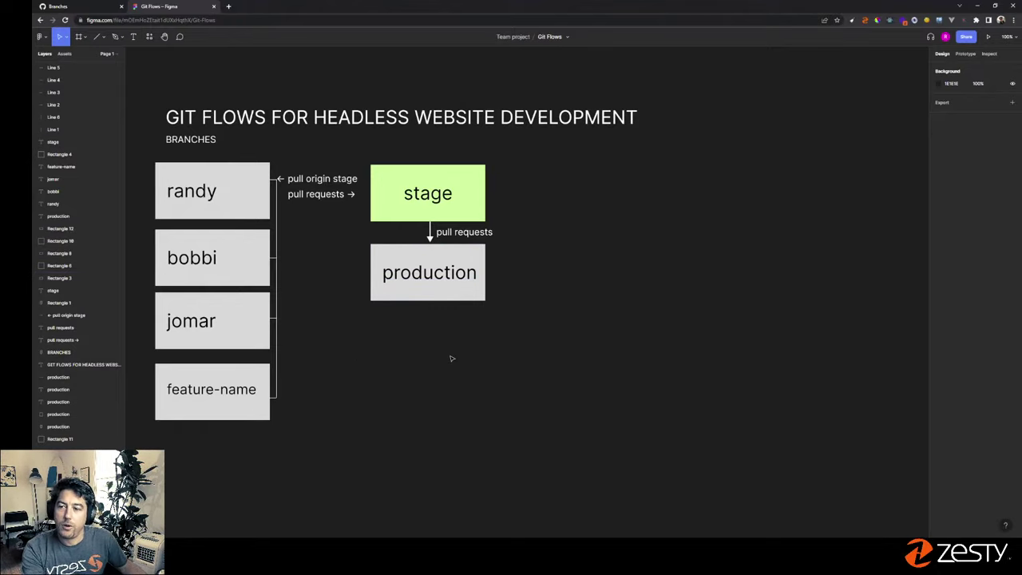
pyautogui.moveTo(495, 473); pyautogui.dragTo(155, 158)
pyautogui.click(645, 298)
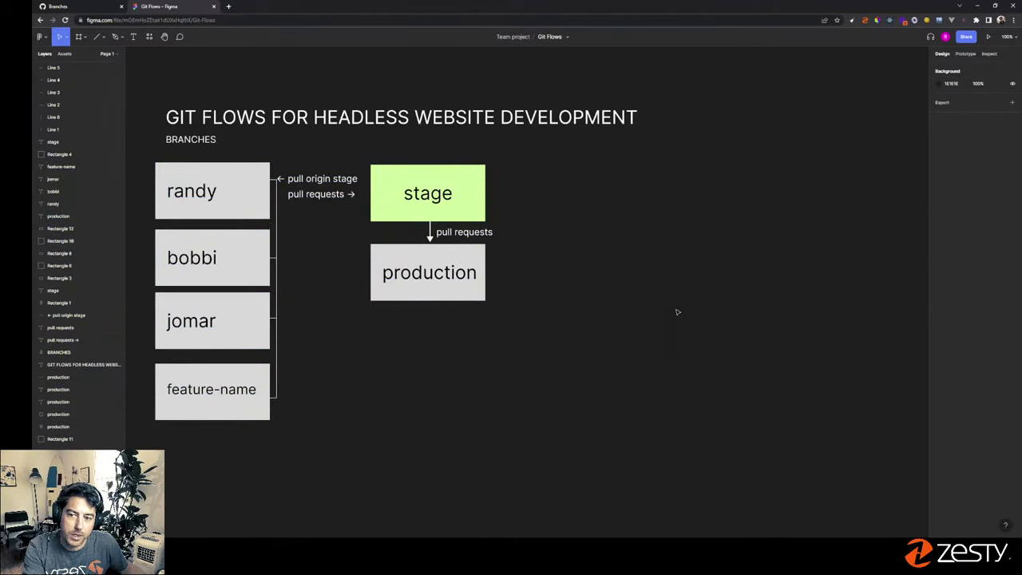
# - Paste a diagram copy to the right of the original and lower its stage and production boxes
pyautogui.hotkey('ctrl', 'v')
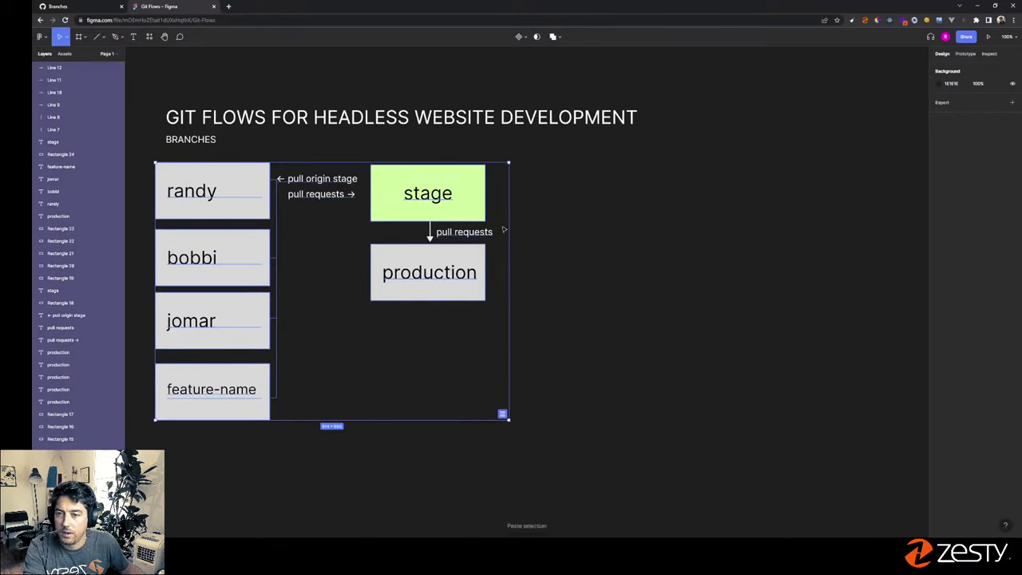
pyautogui.moveTo(235, 188); pyautogui.dragTo(642, 187)
pyautogui.hscroll(6, 693, 279)
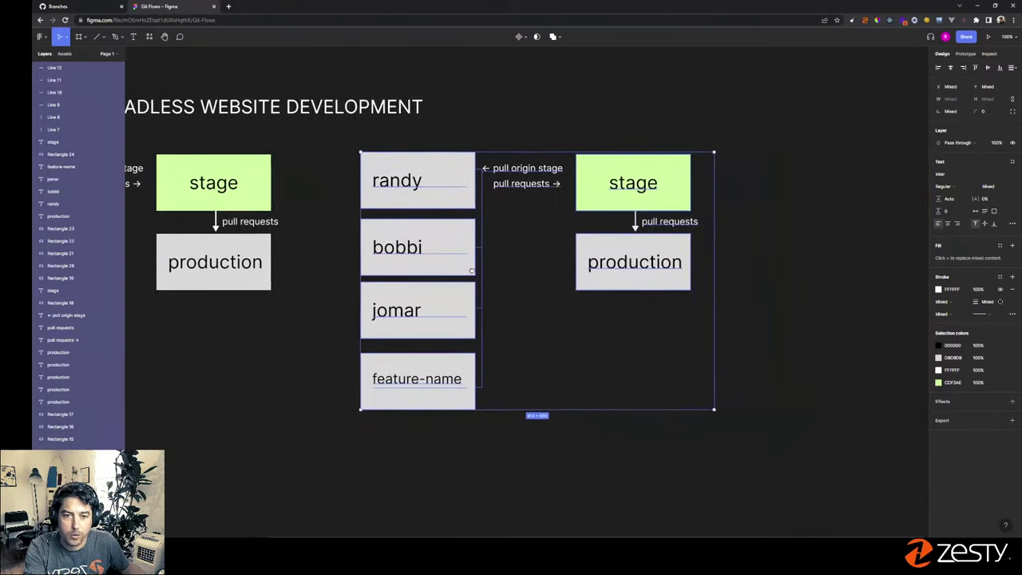
pyautogui.click(607, 327)
pyautogui.moveTo(704, 321); pyautogui.dragTo(611, 254)
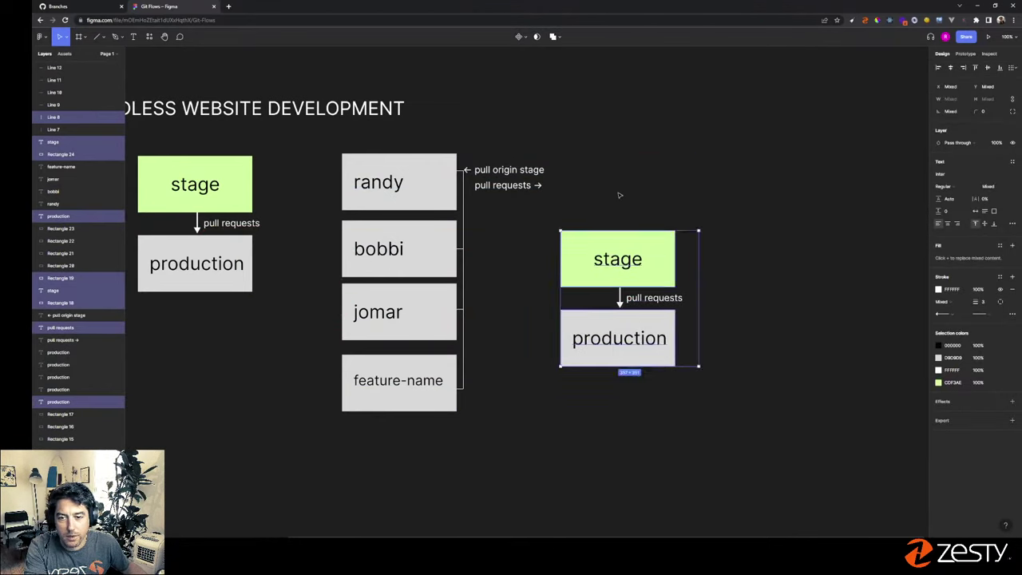
# - Duplicate the feature-name box and place it above the copy's stage box
pyautogui.click(618, 194)
pyautogui.click(423, 388)
pyautogui.keyDown('shift'); pyautogui.click(417, 386); pyautogui.keyUp('shift')
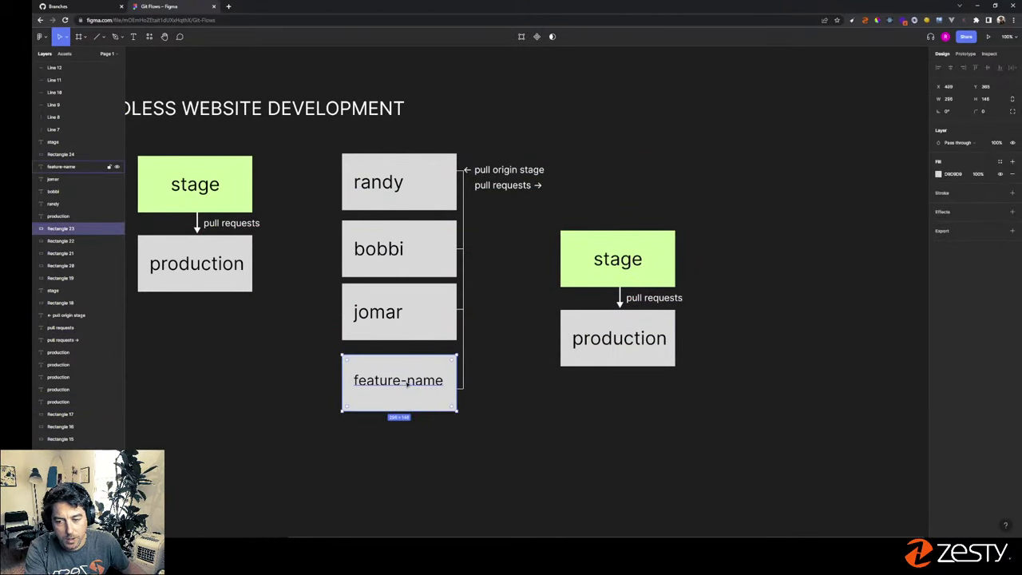
pyautogui.moveTo(395, 376); pyautogui.dragTo(612, 172)
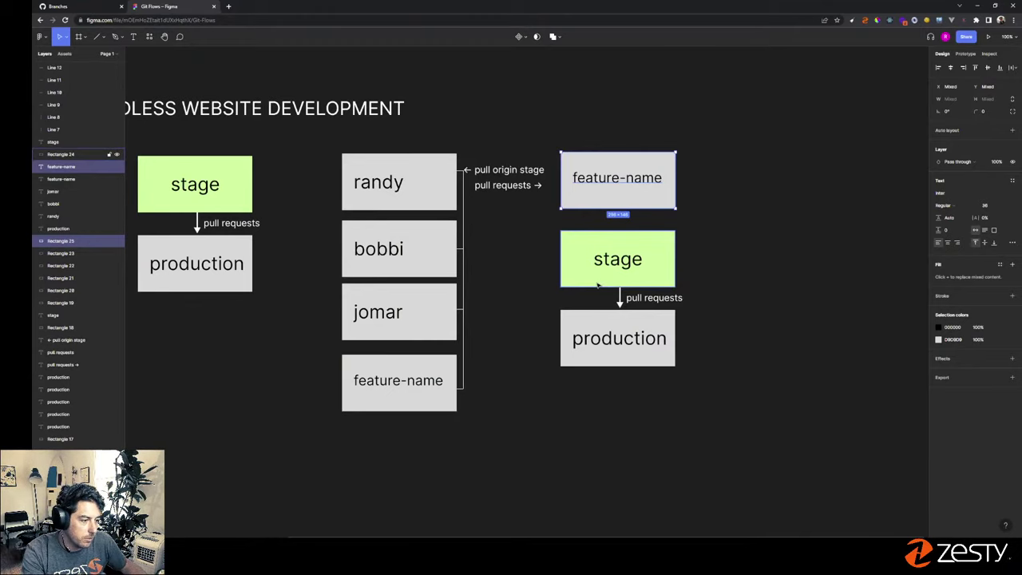
# - Rename the new box above stage to 'accounts'
pyautogui.doubleClick(632, 180)
pyautogui.write('accounts')
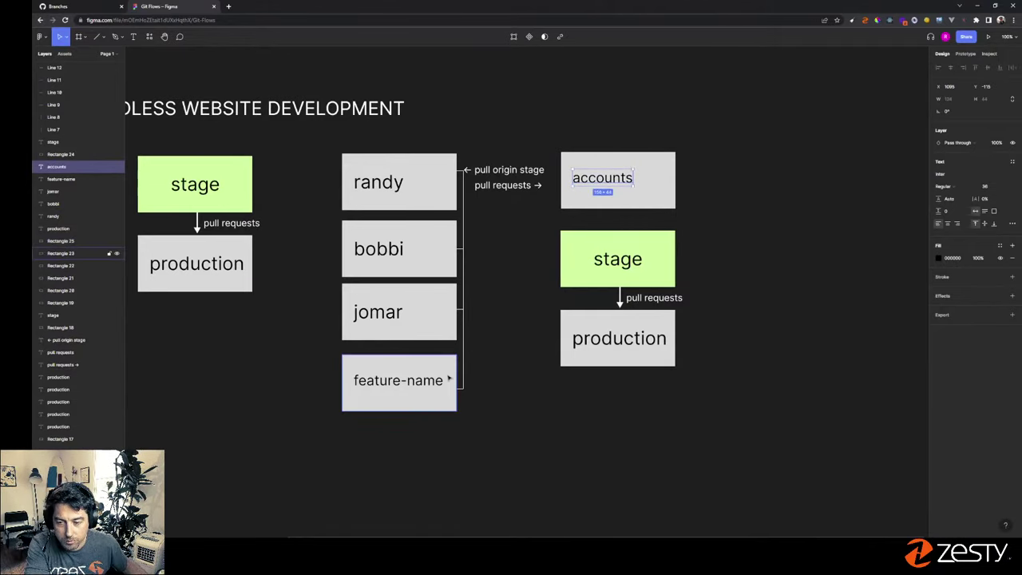
pyautogui.click(495, 399)
# - Relabel the randy box 'randy-accounts' at font size 36, nudged left to fit
pyautogui.click(379, 182)
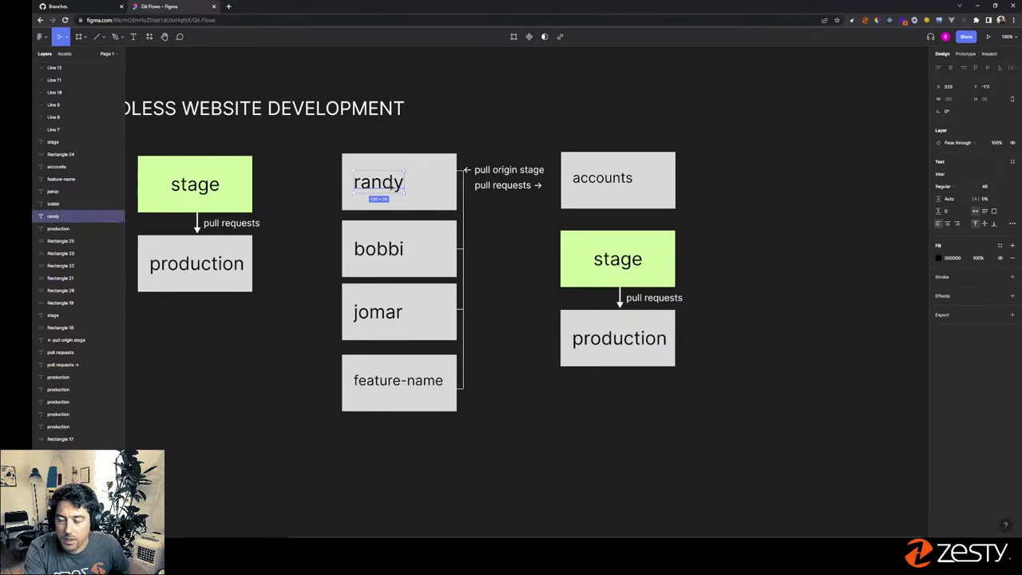
pyautogui.click(379, 249)
pyautogui.doubleClick(378, 248)
pyautogui.doubleClick(378, 182)
pyautogui.press('Right')
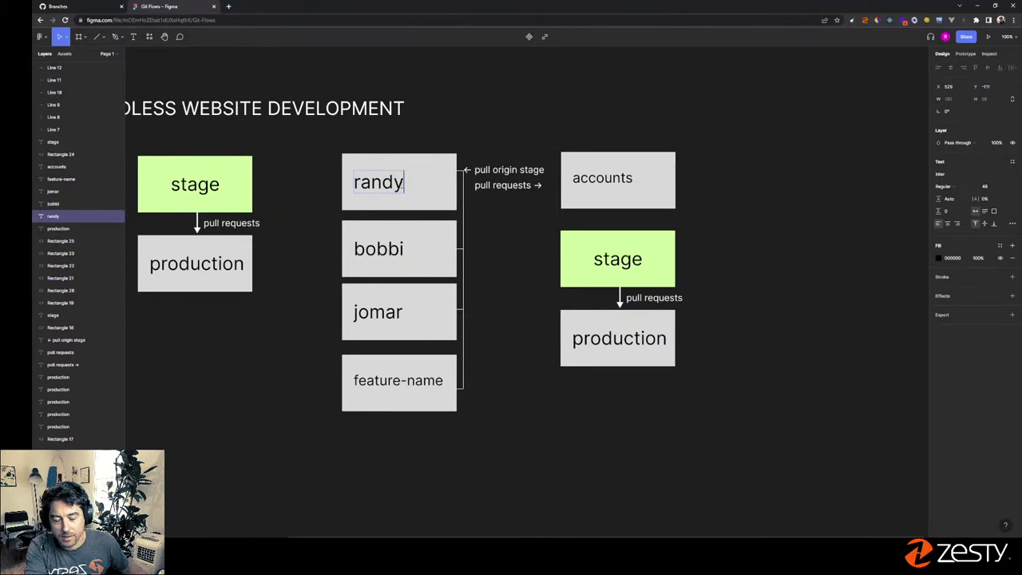
pyautogui.write('-accounts')
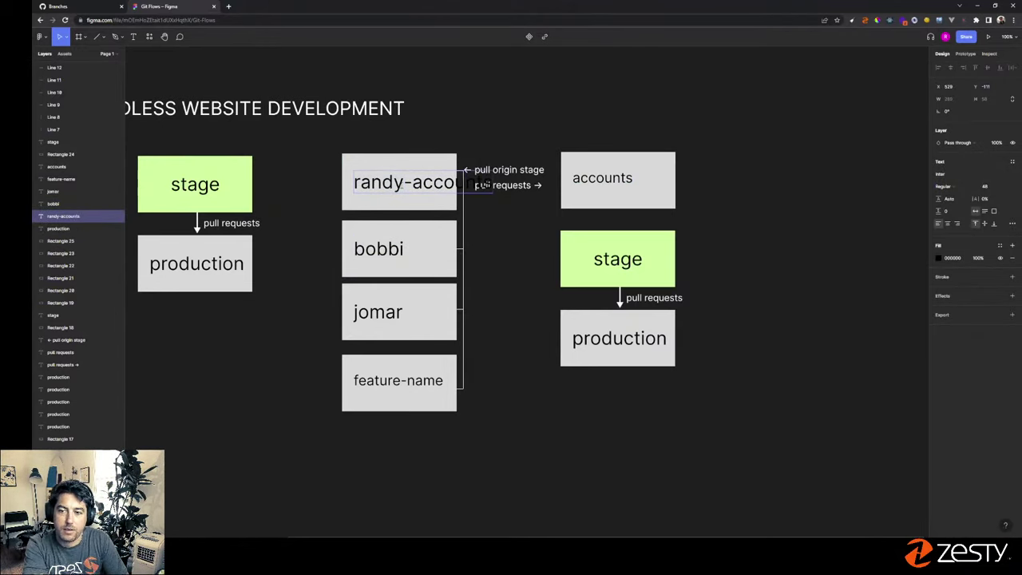
pyautogui.hotkey('ctrl', 'a')
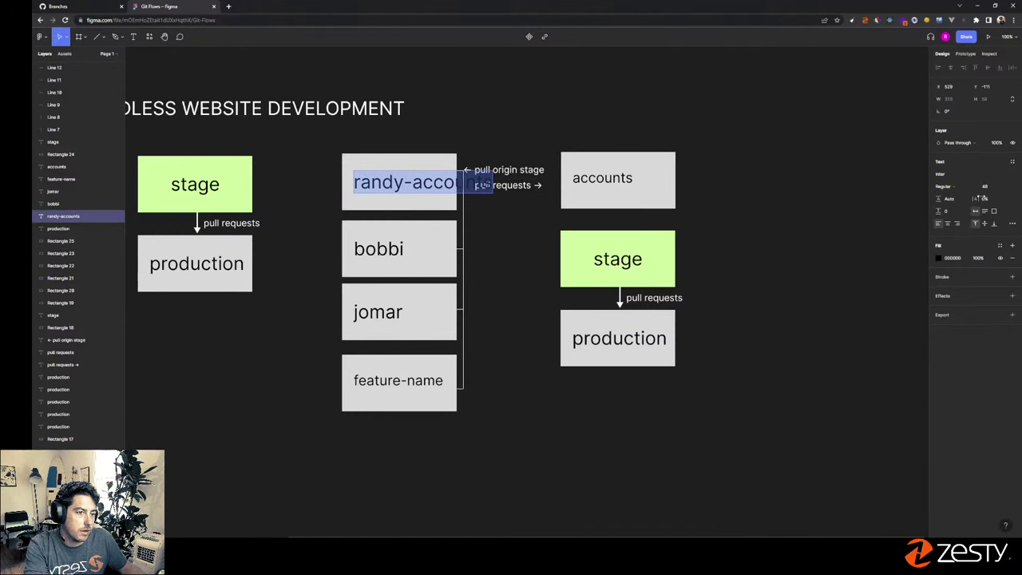
pyautogui.click(989, 187)
pyautogui.click(1003, 186)
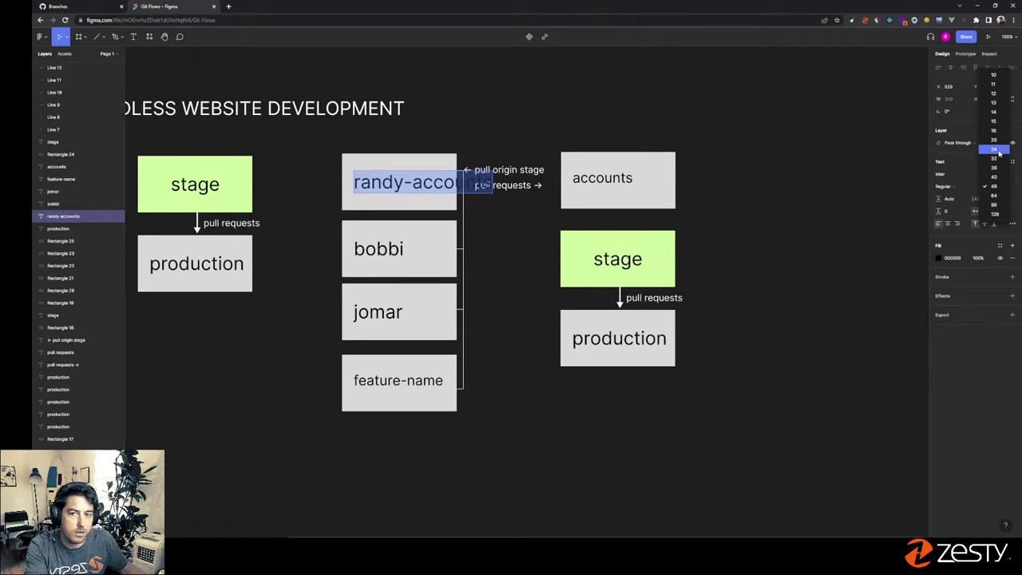
pyautogui.click(998, 150)
pyautogui.click(1004, 187)
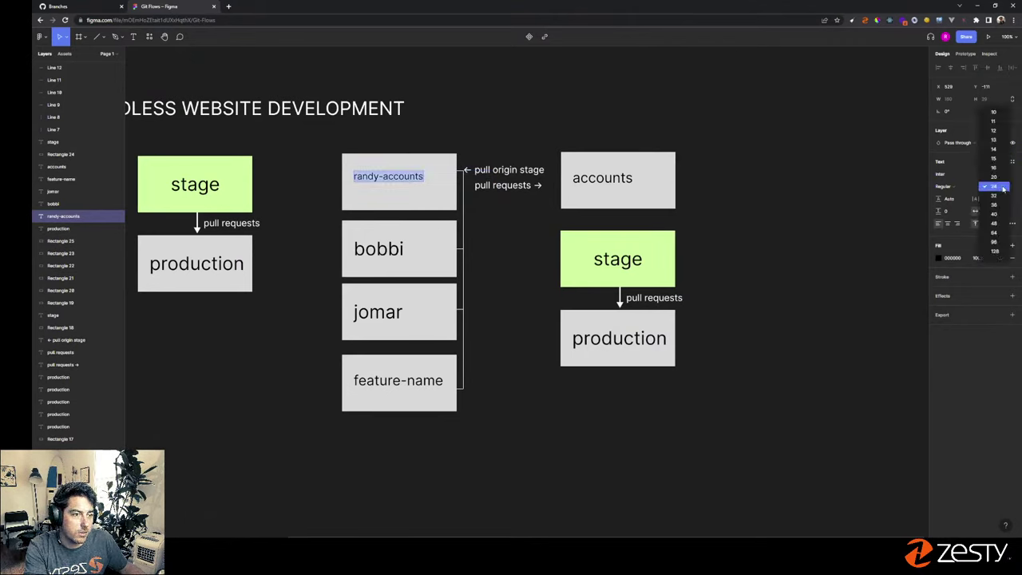
pyautogui.click(1004, 206)
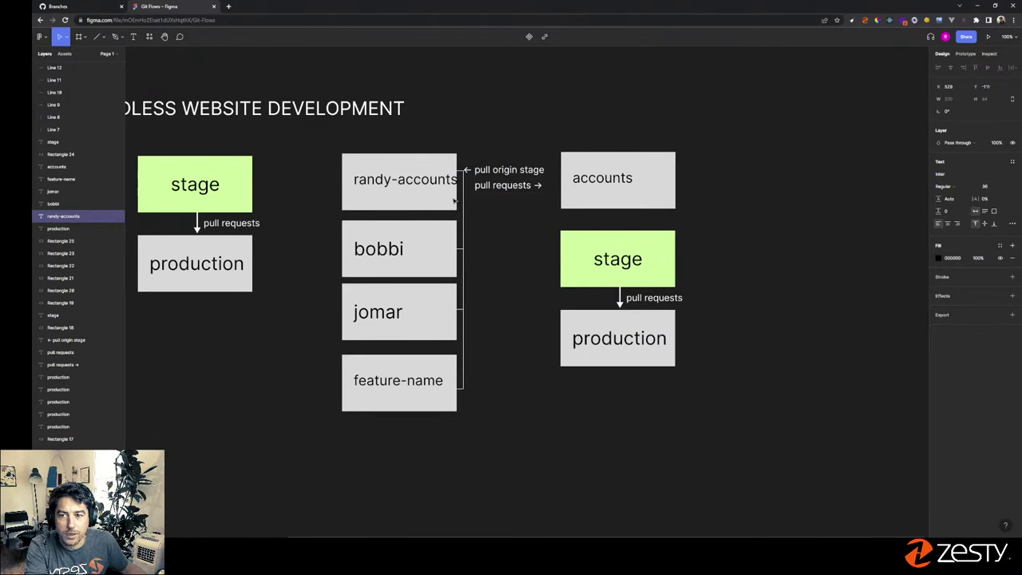
pyautogui.moveTo(425, 186); pyautogui.dragTo(417, 183)
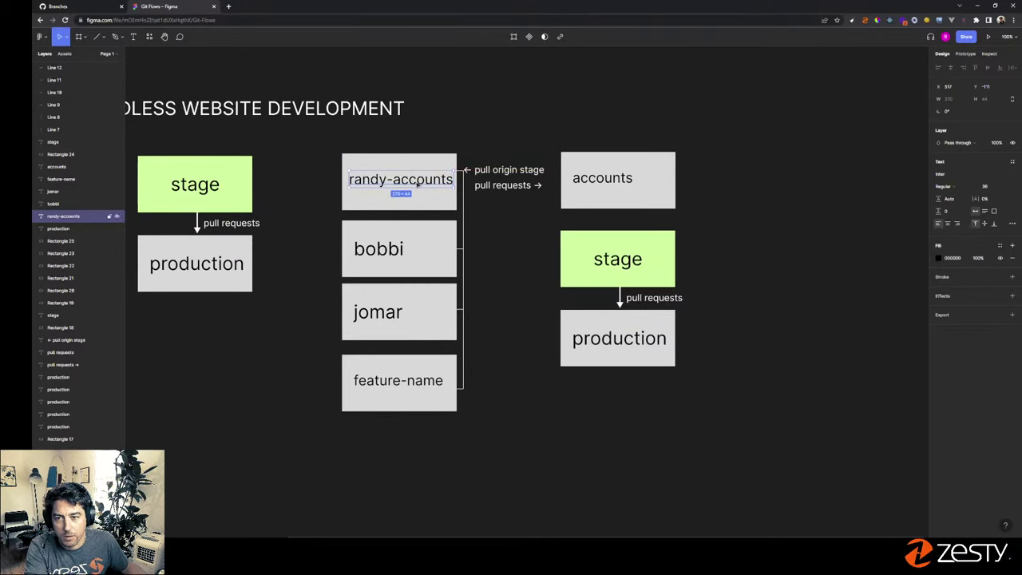
# - Delete the bobbi label from the second branch box
pyautogui.doubleClick(393, 179)
pyautogui.click(382, 249)
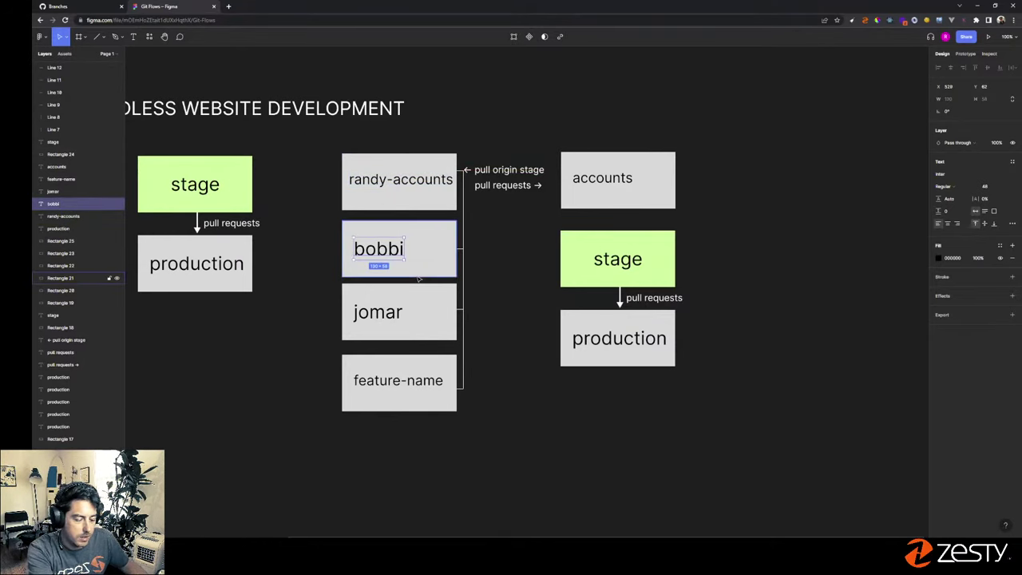
pyautogui.press('Delete')
# - Delete the jomar and feature-name labels from the lower branch boxes
pyautogui.click(377, 317)
pyautogui.press('Delete')
pyautogui.click(389, 370)
pyautogui.press('Delete')
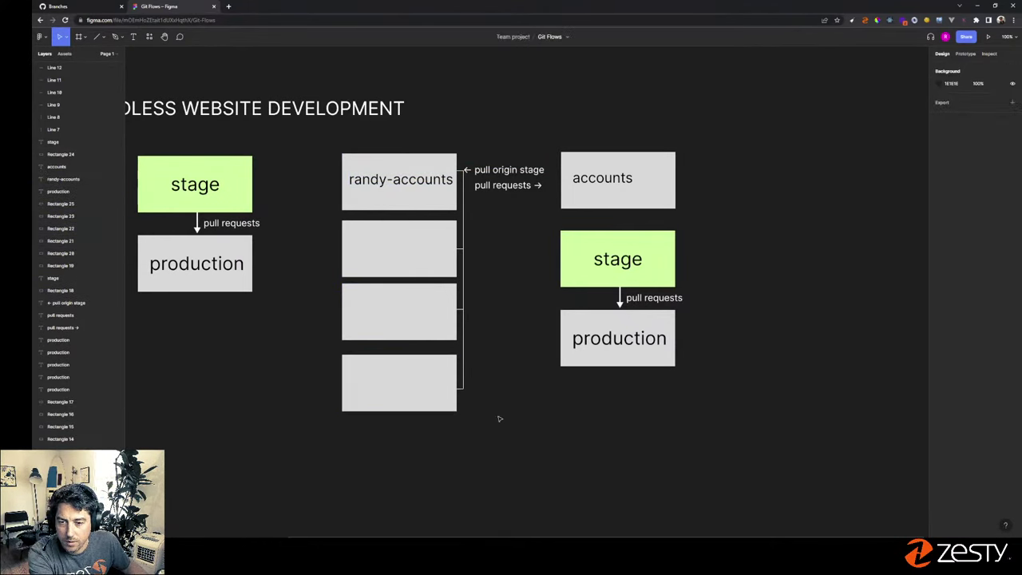
pyautogui.moveTo(498, 417); pyautogui.dragTo(469, 407)
# - Copy randy-accounts into the second box and change it to 'bobbi-accounts'
pyautogui.click(394, 183)
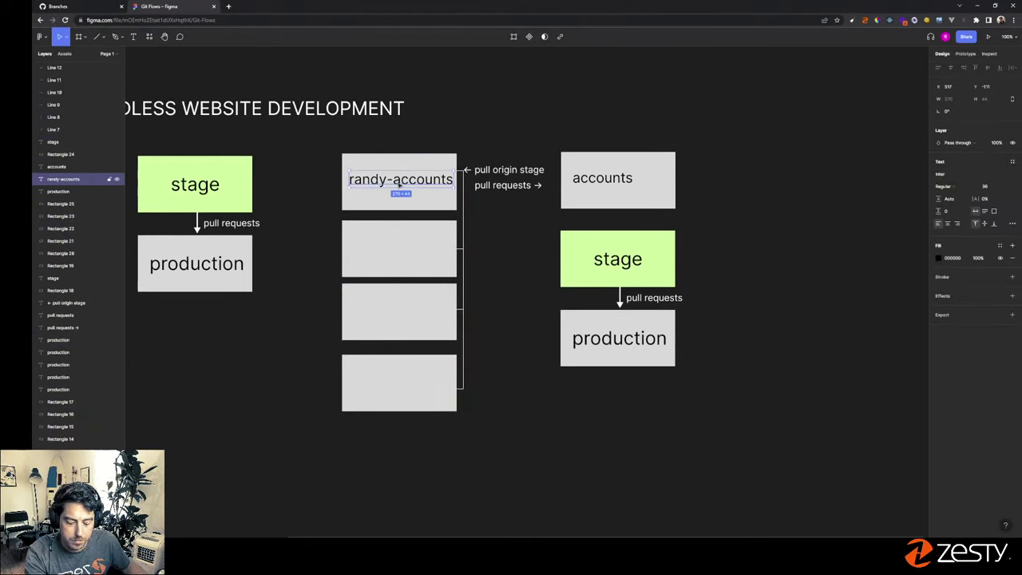
pyautogui.moveTo(399, 182); pyautogui.dragTo(399, 249)
pyautogui.doubleClick(399, 248)
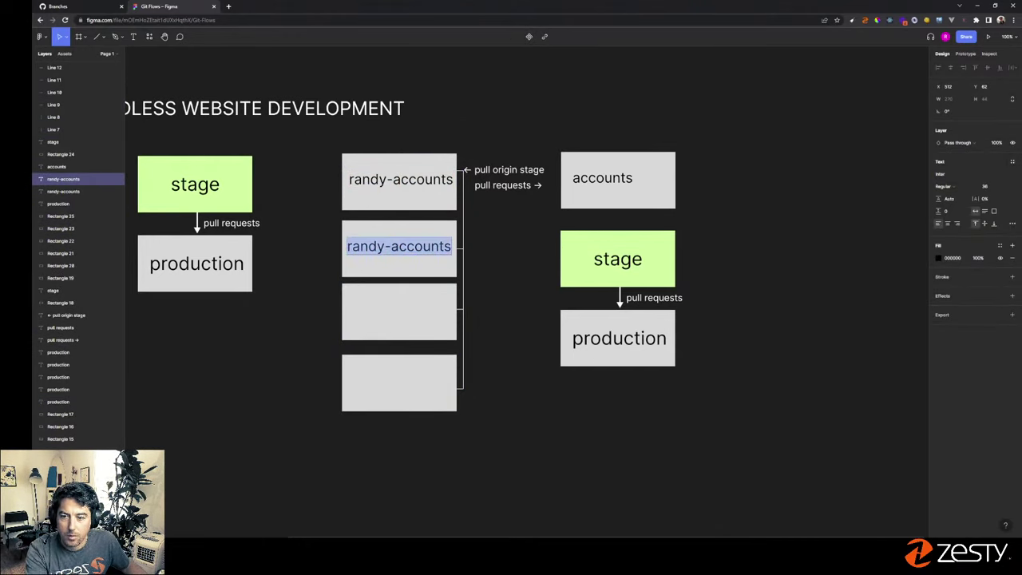
pyautogui.click(386, 247)
pyautogui.doubleClick(385, 246)
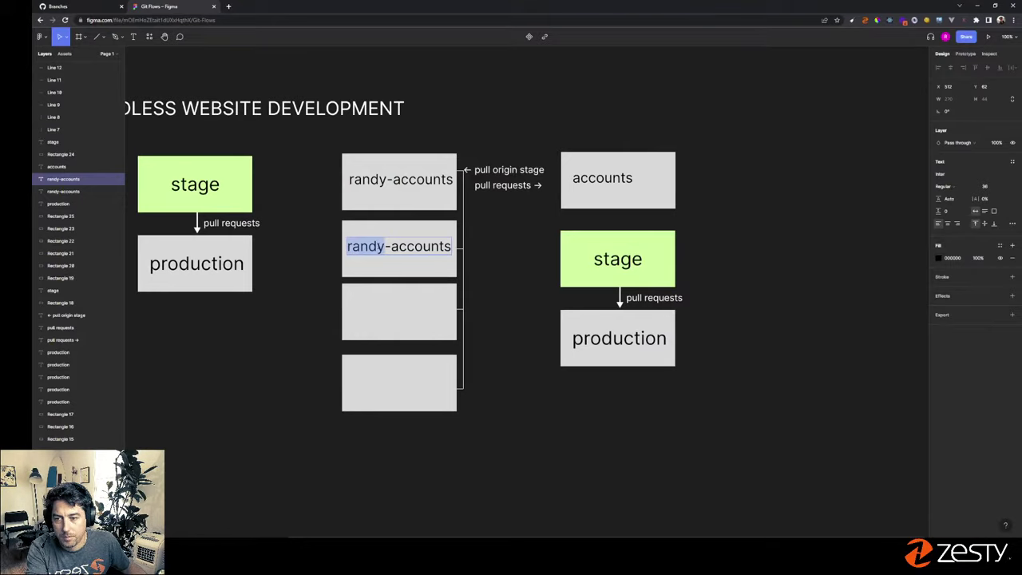
pyautogui.write('bobbi')
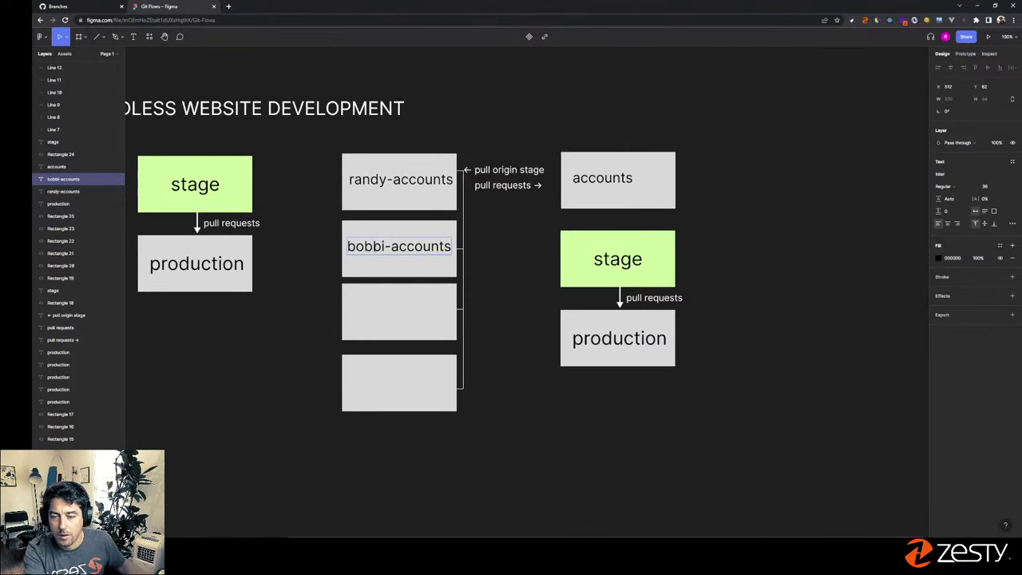
pyautogui.press('Escape')
# - Copy the label into the bottom box, replace it with a '....' placeholder, and nudge it into place
pyautogui.moveTo(417, 247); pyautogui.dragTo(414, 382)
pyautogui.doubleClick(414, 381)
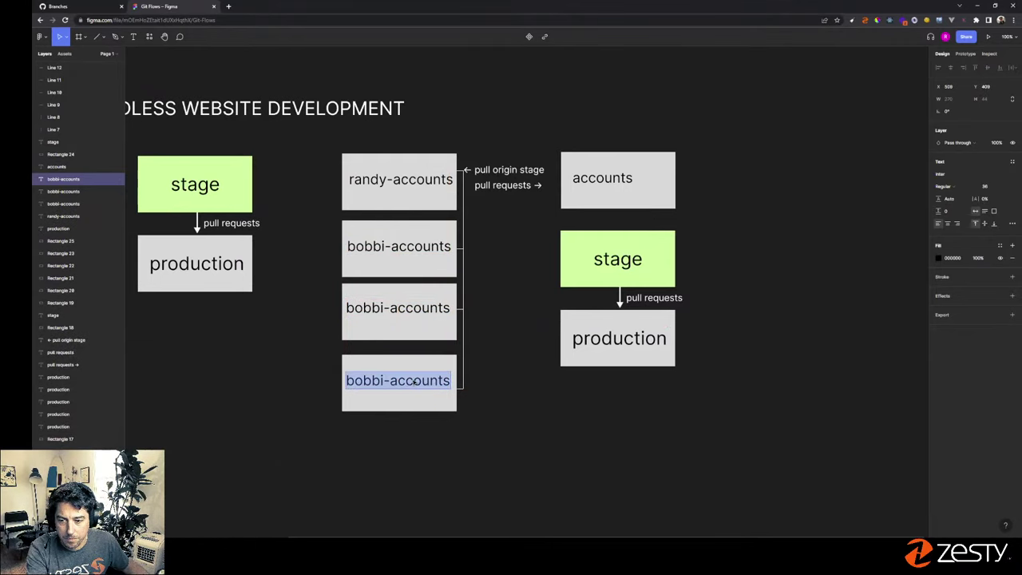
pyautogui.write('....')
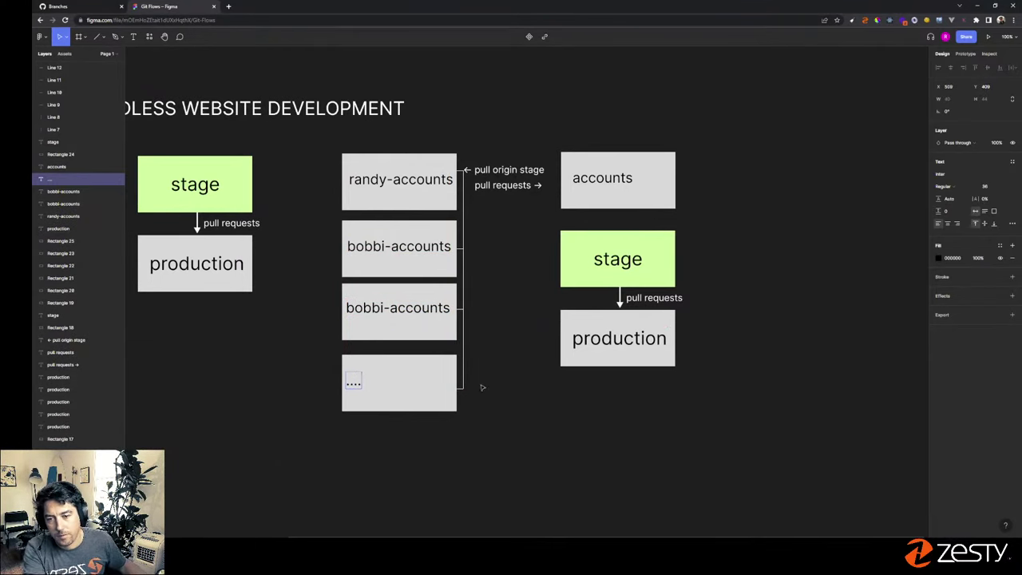
pyautogui.press('Escape')
pyautogui.moveTo(359, 384); pyautogui.dragTo(364, 386)
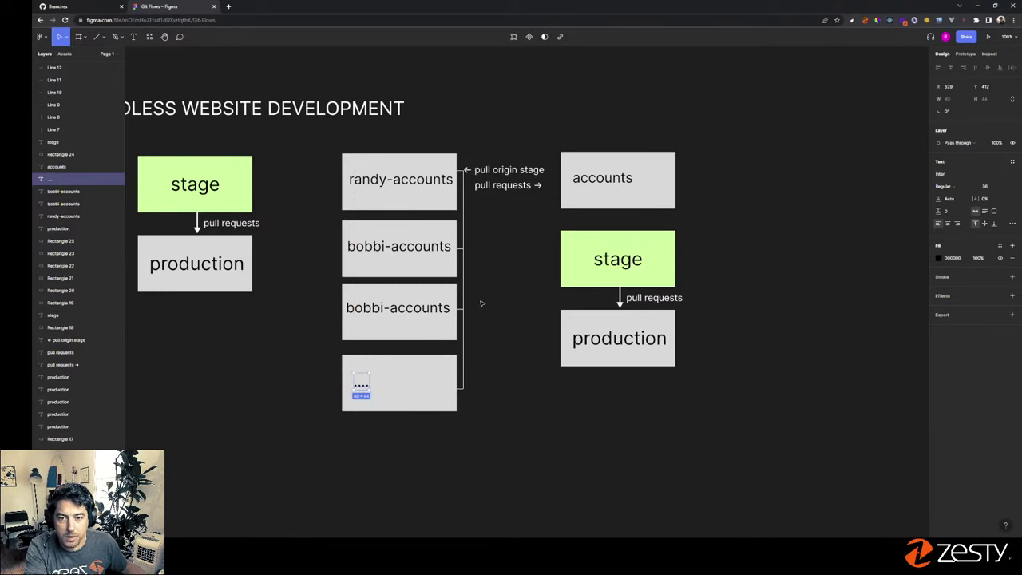
pyautogui.click(490, 304)
# - Copy the pull requests arrow and label between accounts and stage, and centre the accounts text
pyautogui.click(536, 186)
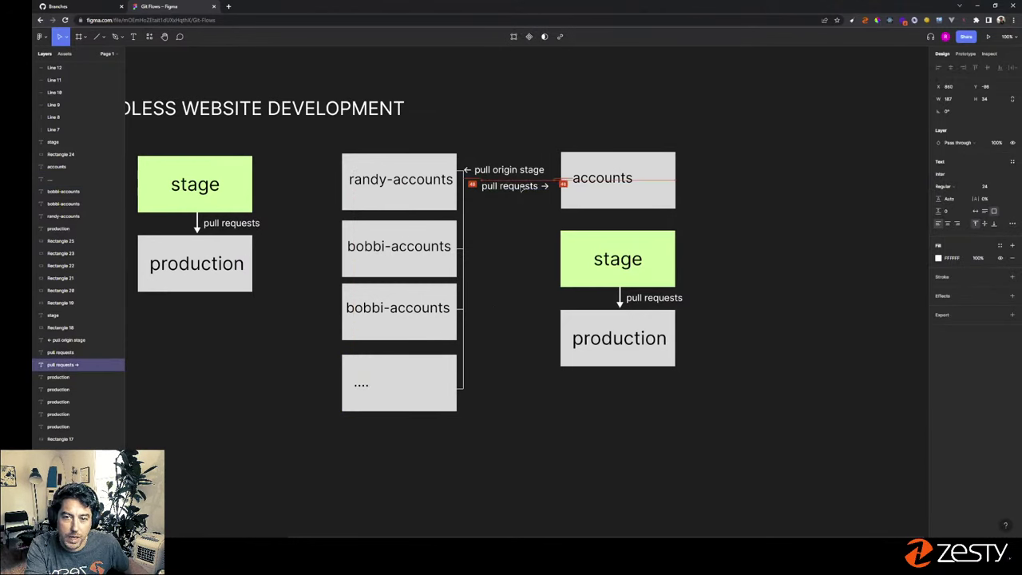
pyautogui.click(621, 297)
pyautogui.keyDown('shift'); pyautogui.click(651, 300); pyautogui.keyUp('shift')
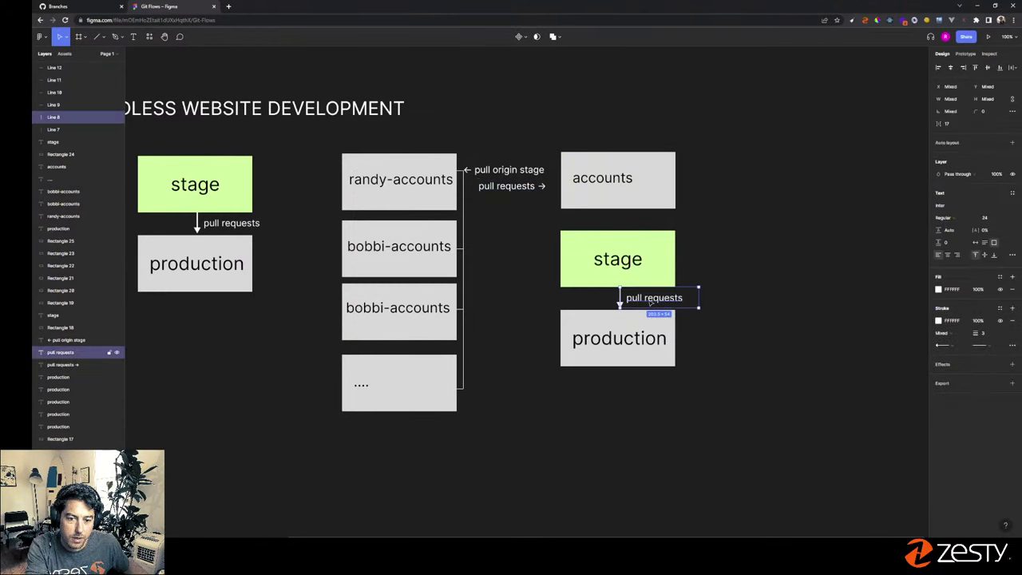
pyautogui.moveTo(647, 292); pyautogui.dragTo(645, 223)
pyautogui.click(735, 235)
pyautogui.moveTo(591, 182); pyautogui.dragTo(622, 182)
pyautogui.click(673, 125)
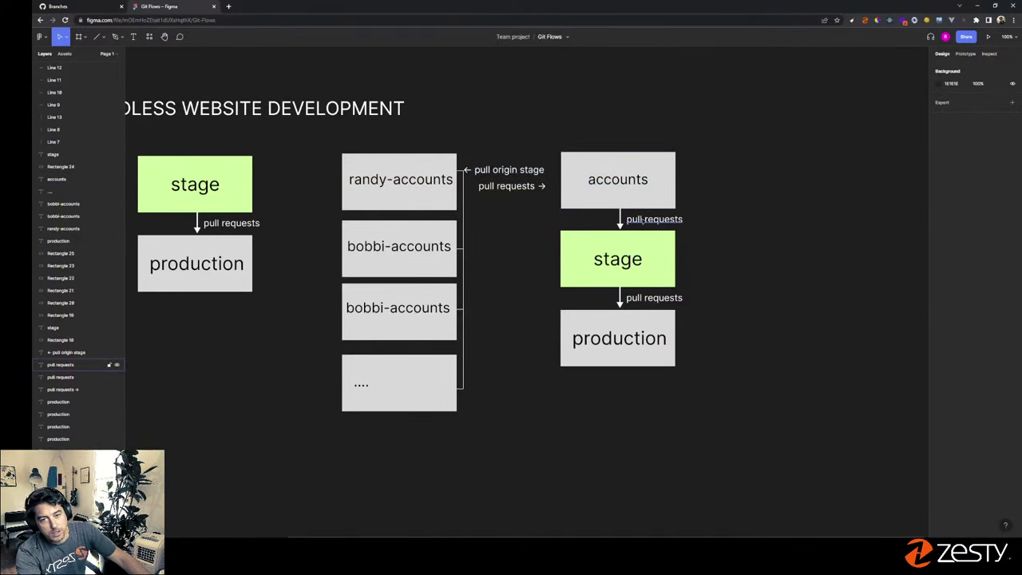
# - Turn a copied label into a 'full feature branch' heading centred above the accounts box
pyautogui.moveTo(651, 222); pyautogui.dragTo(615, 143)
pyautogui.write('full feat')
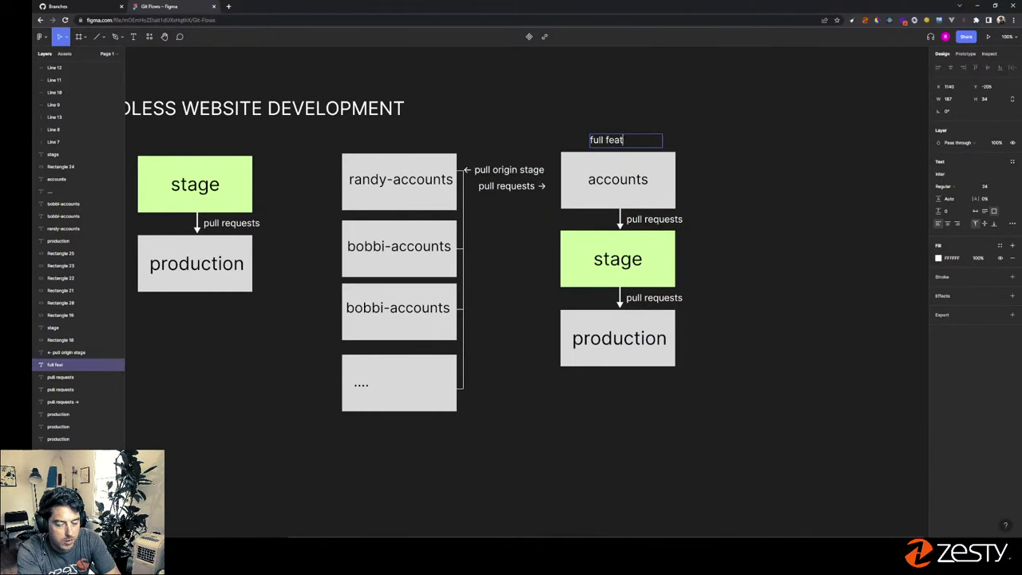
pyautogui.write('ure branch')
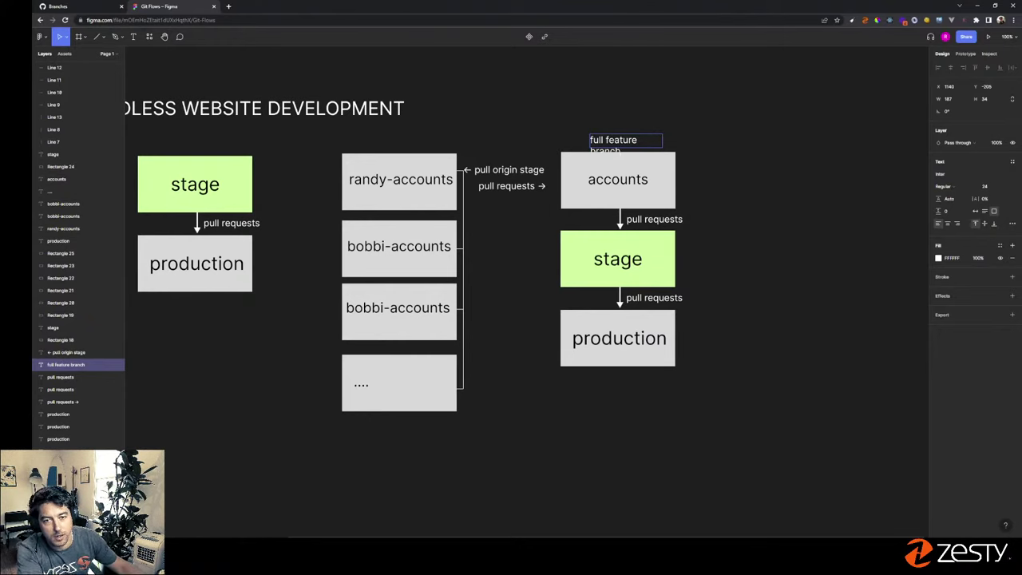
pyautogui.press('Escape')
pyautogui.moveTo(590, 147); pyautogui.dragTo(578, 147)
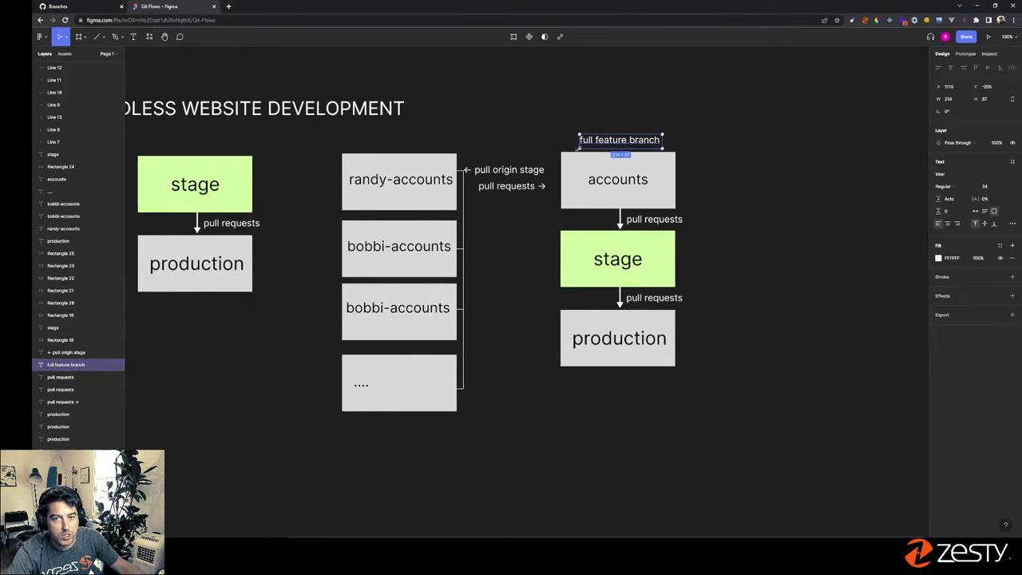
pyautogui.moveTo(662, 148); pyautogui.dragTo(634, 143)
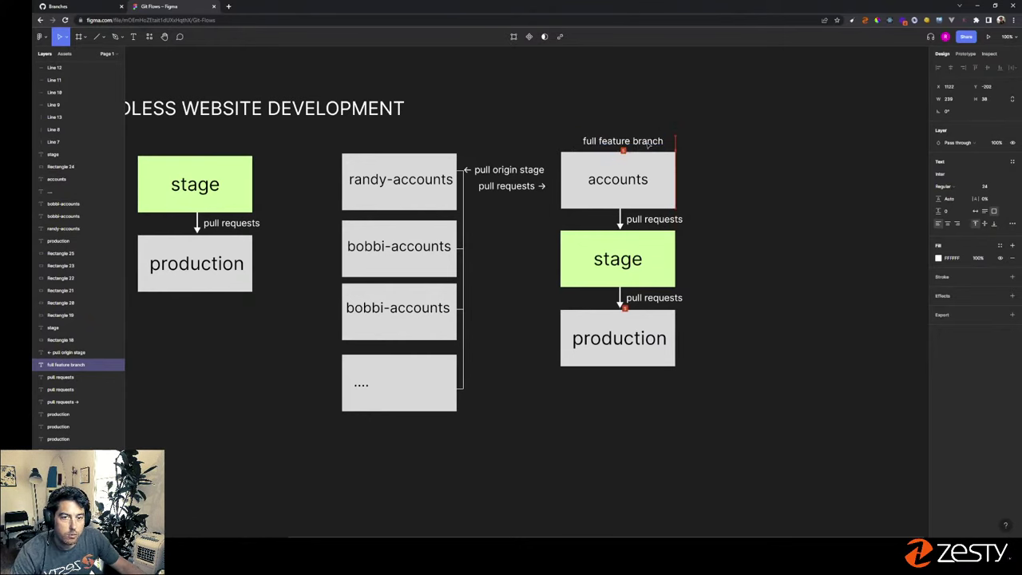
pyautogui.click(659, 196)
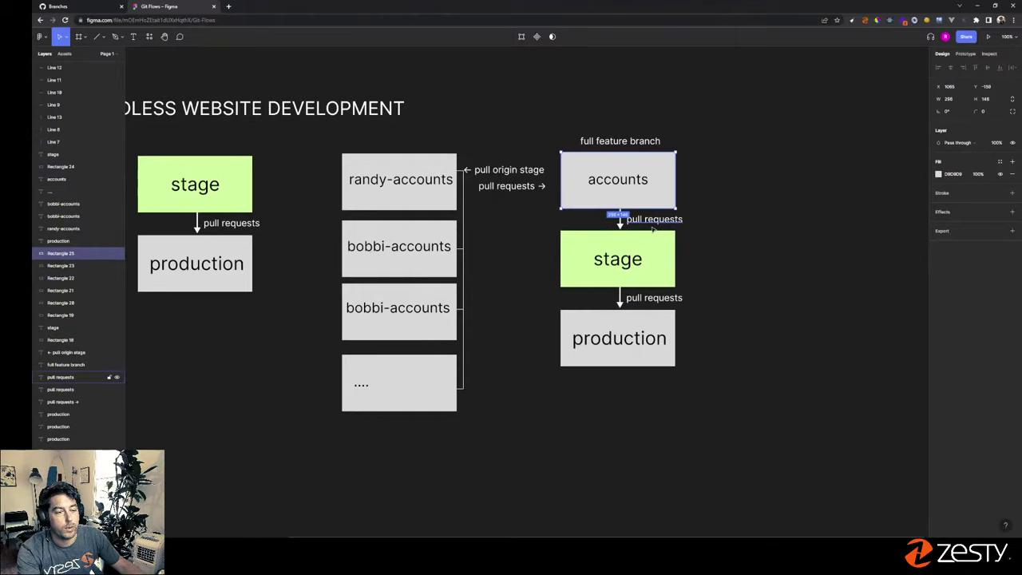
pyautogui.hscroll(-10, 530, 258)
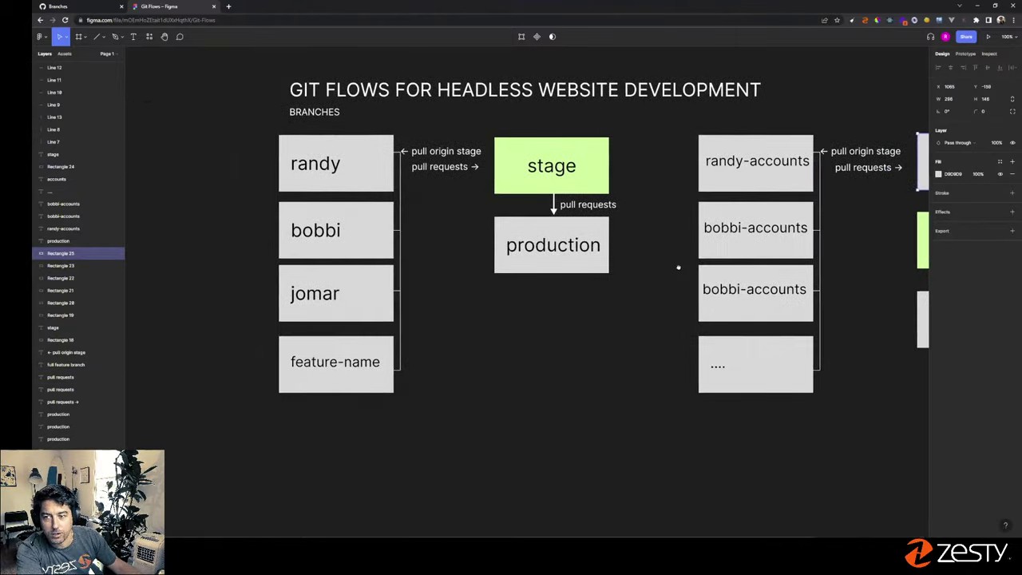
pyautogui.scroll(1, 710, 288)
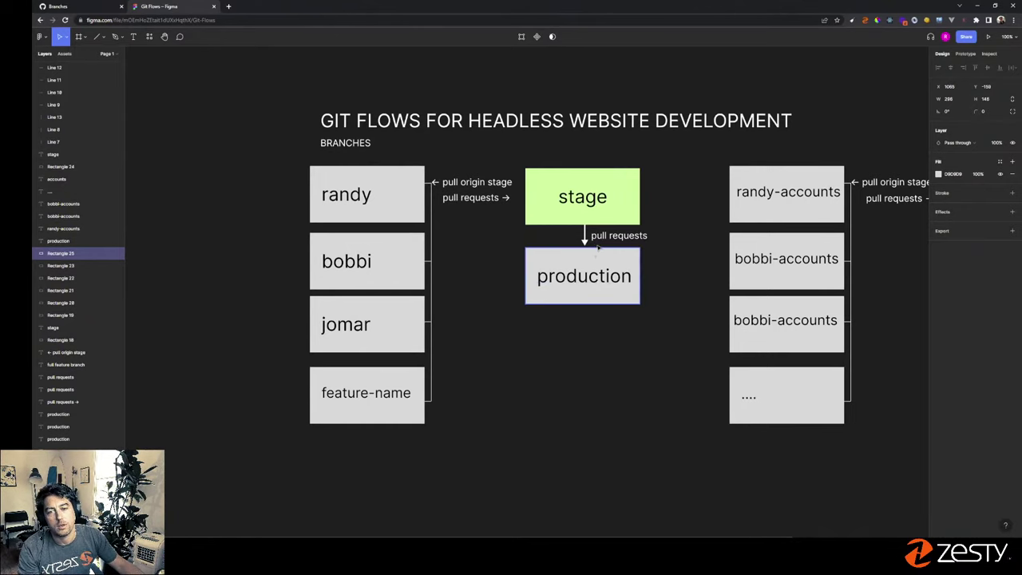
pyautogui.click(595, 204)
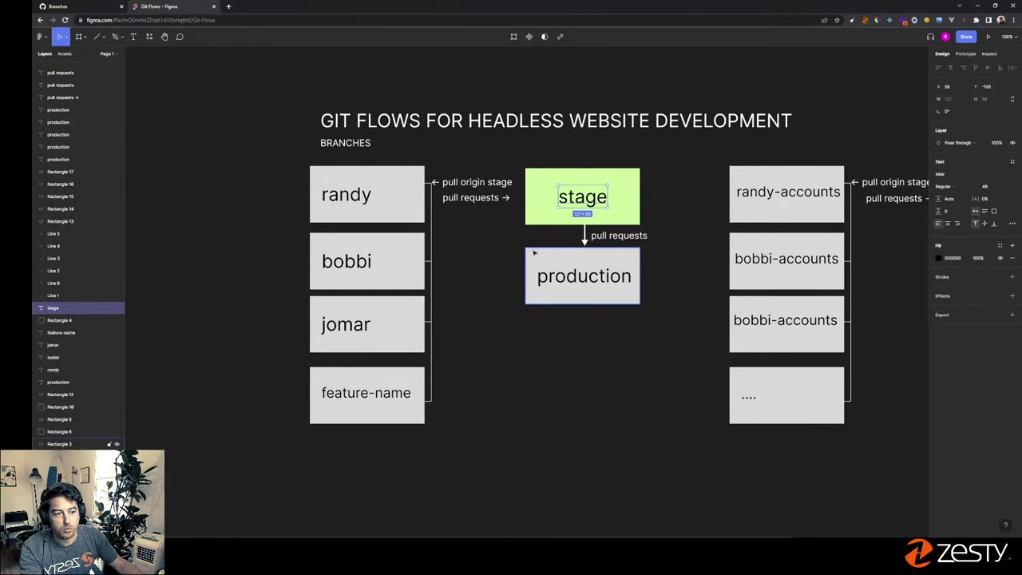
pyautogui.hscroll(5, 689, 346)
pyautogui.hscroll(3, 431, 345)
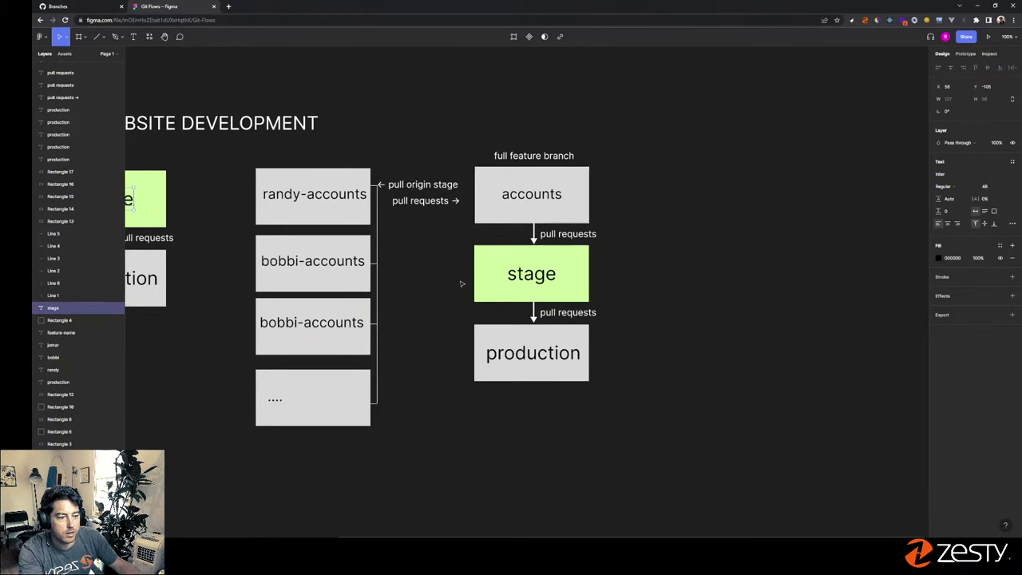
# - Rename the third box's bobbi-accounts label to jomar-accounts
pyautogui.click(527, 192)
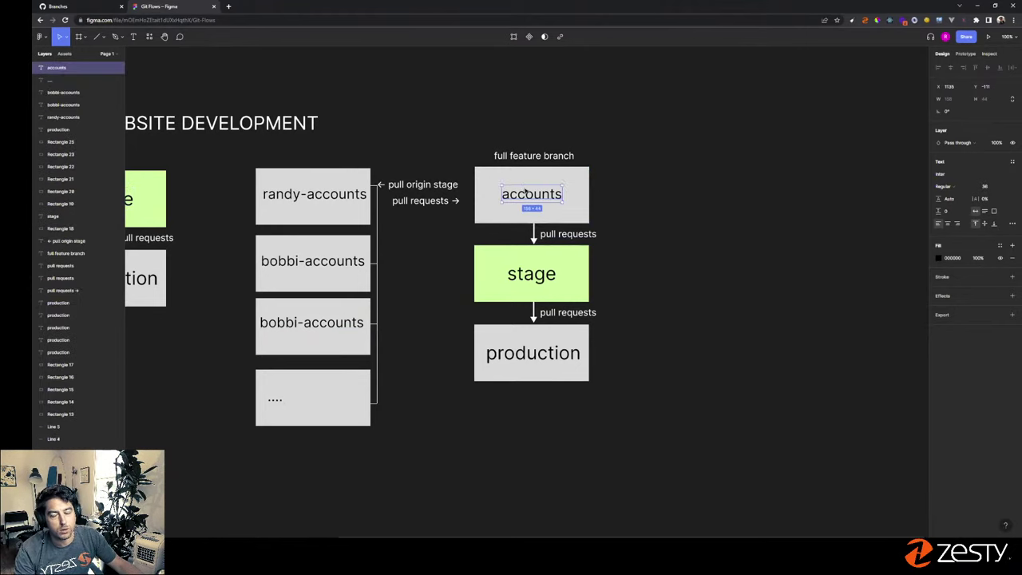
pyautogui.click(649, 205)
pyautogui.doubleClick(274, 398)
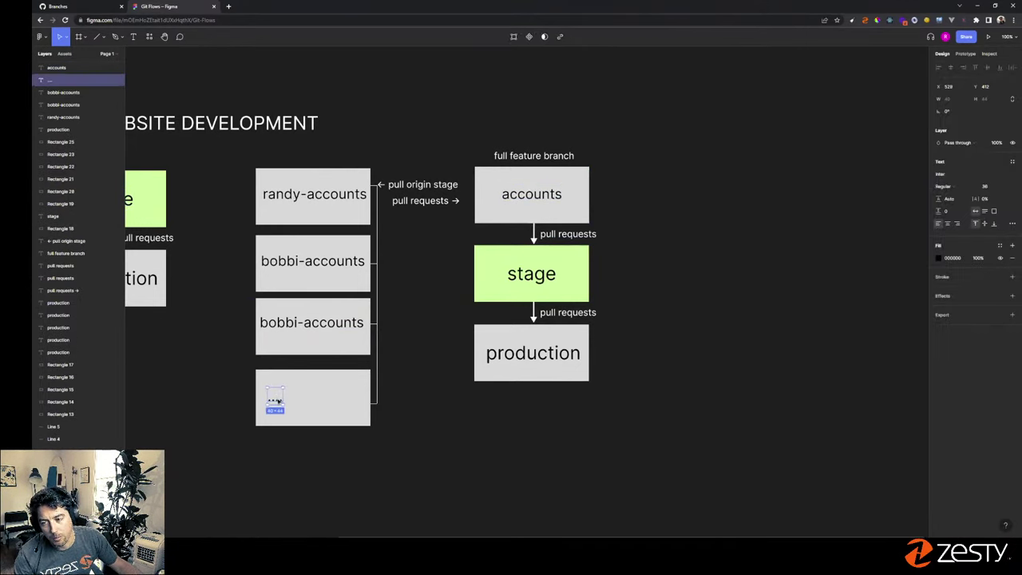
pyautogui.click(283, 320)
pyautogui.doubleClick(283, 319)
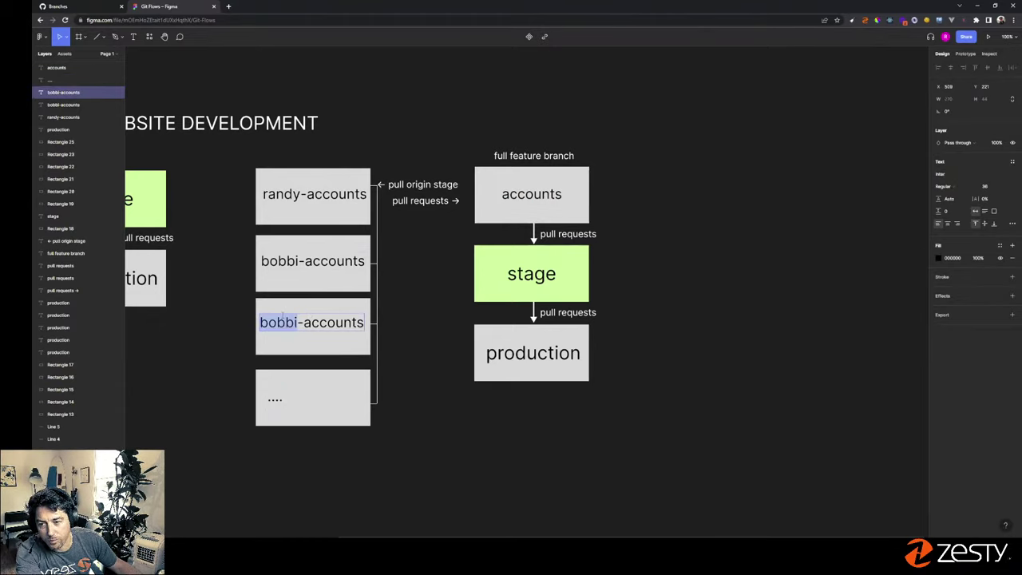
pyautogui.write('jomar')
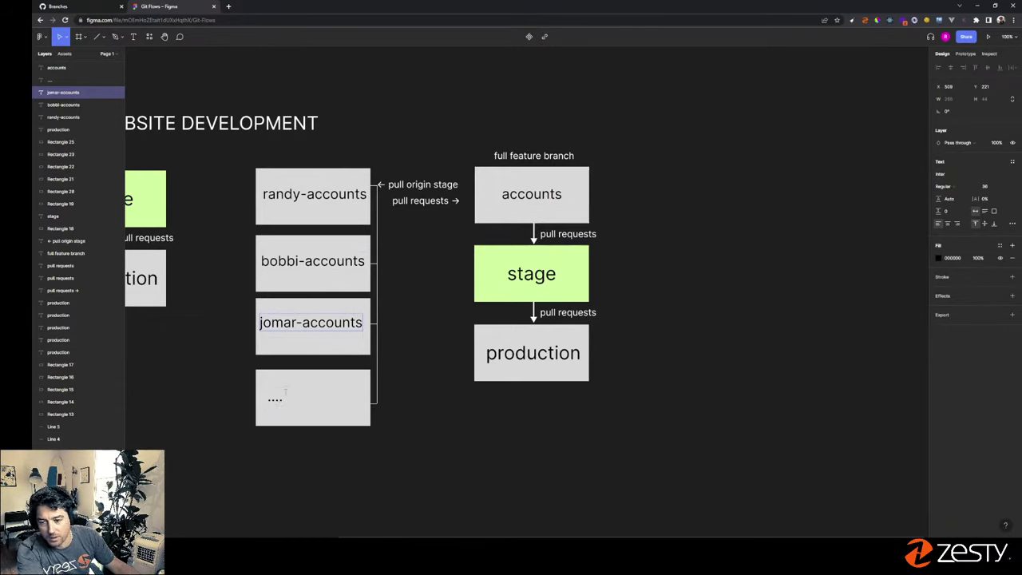
# - Replace the '....' placeholder with accounts/profile and shift it left to fit its box
pyautogui.doubleClick(276, 398)
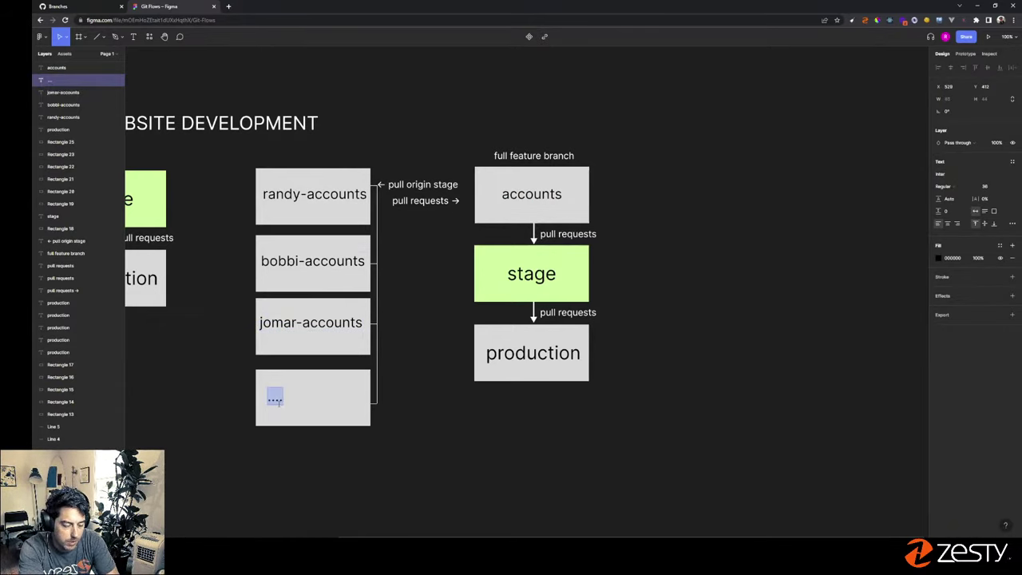
pyautogui.write('accounts/')
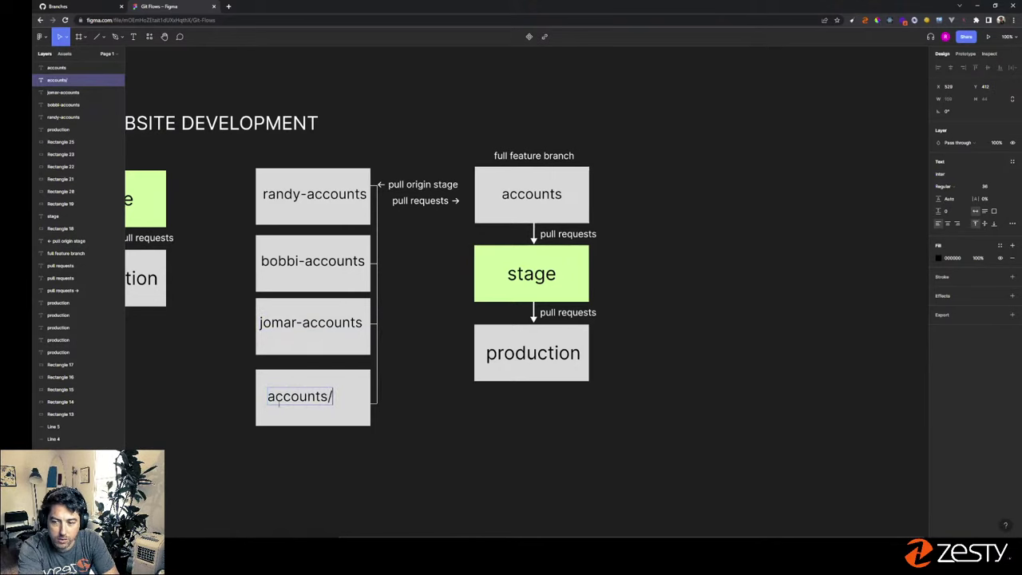
pyautogui.write('pro')
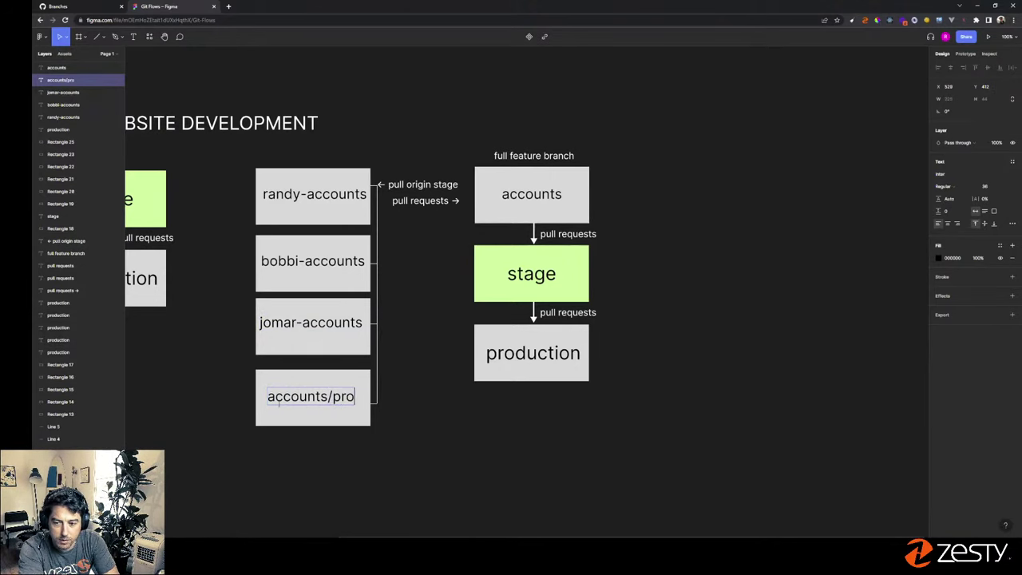
pyautogui.write('file')
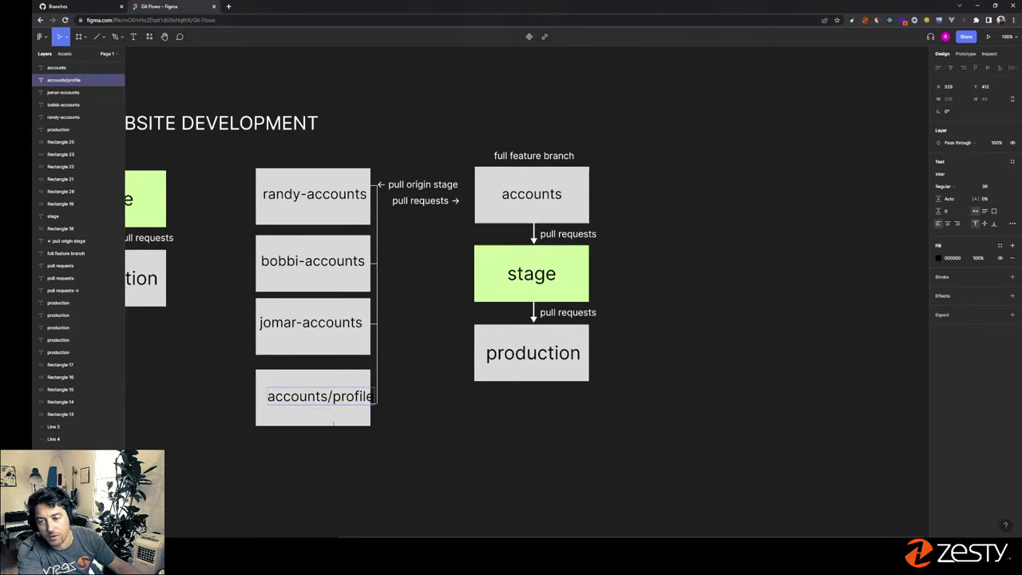
pyautogui.press('Escape')
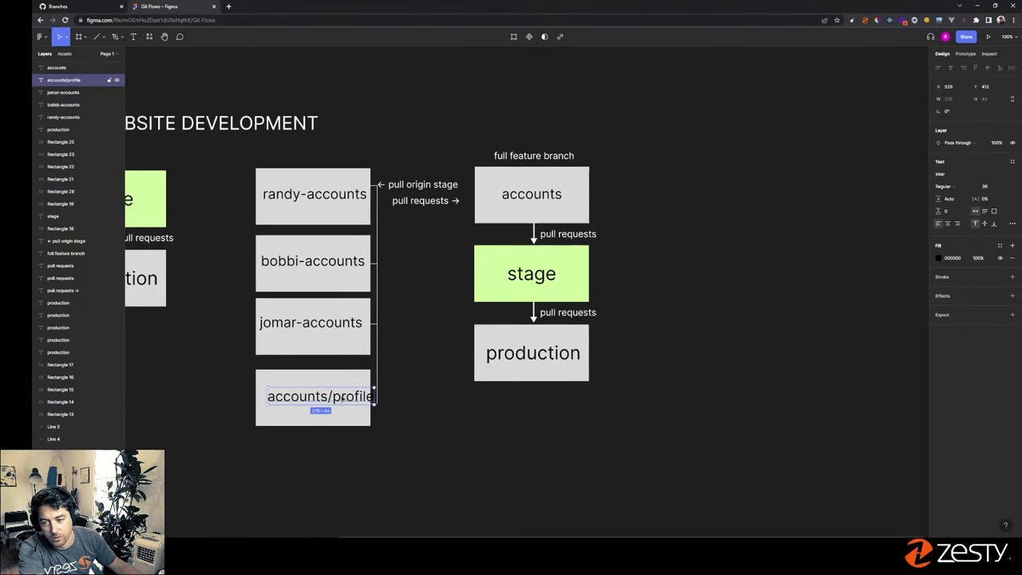
pyautogui.moveTo(343, 399); pyautogui.dragTo(331, 403)
pyautogui.click(404, 395)
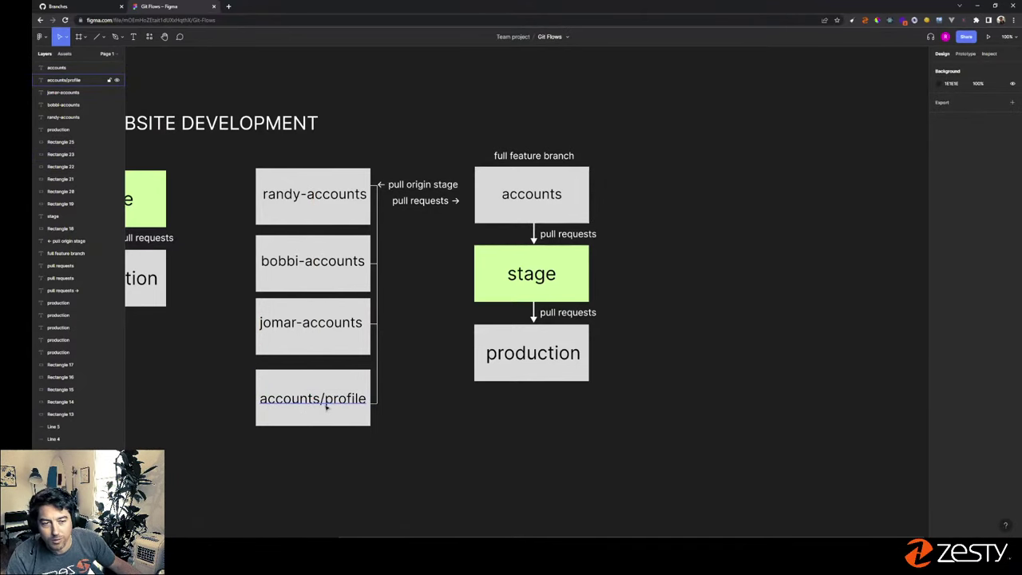
# - In GitHub, go to the zesty-io organization and open its website repository
pyautogui.click(57, 7)
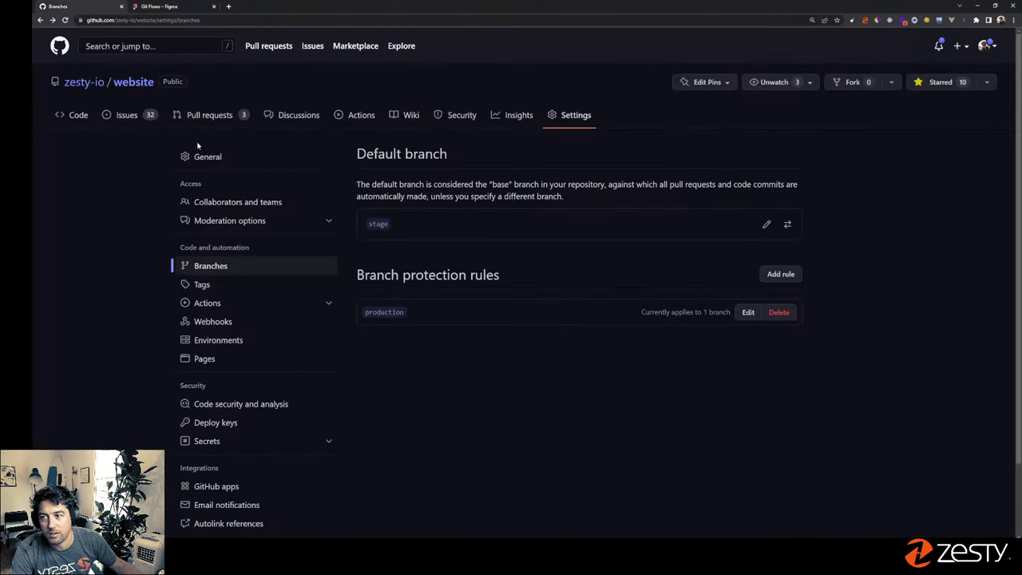
pyautogui.click(88, 82)
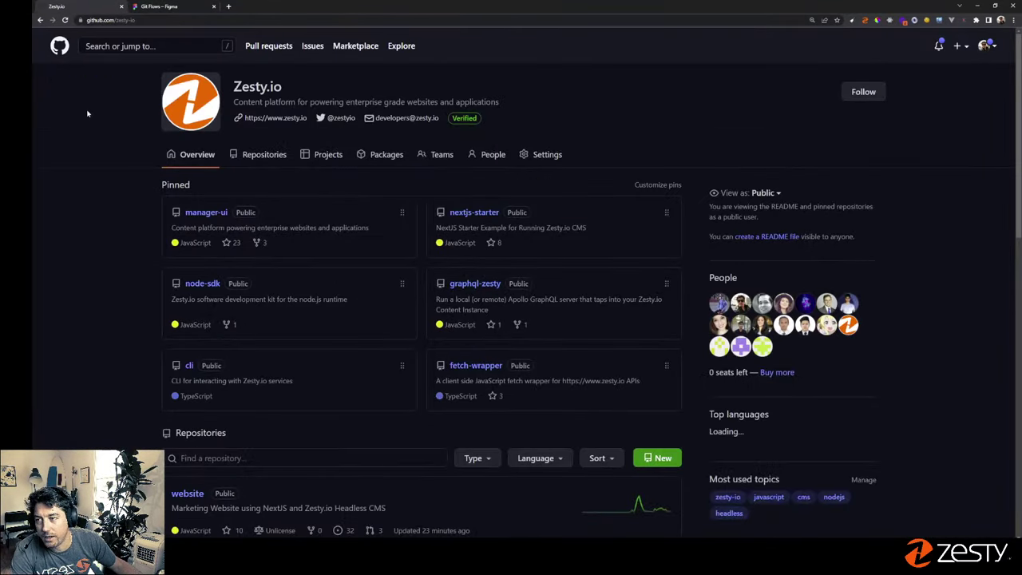
pyautogui.click(187, 493)
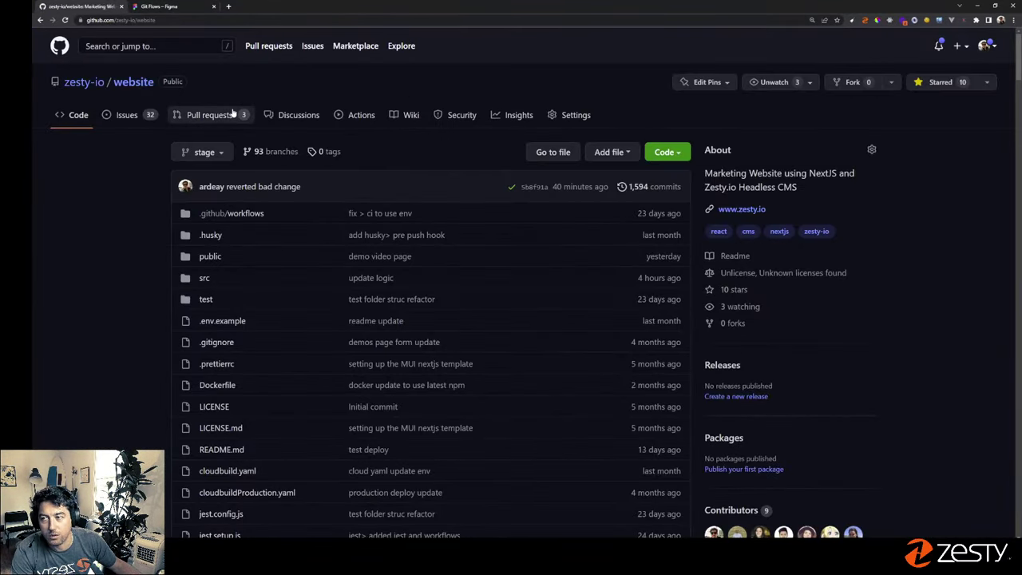
pyautogui.click(80, 114)
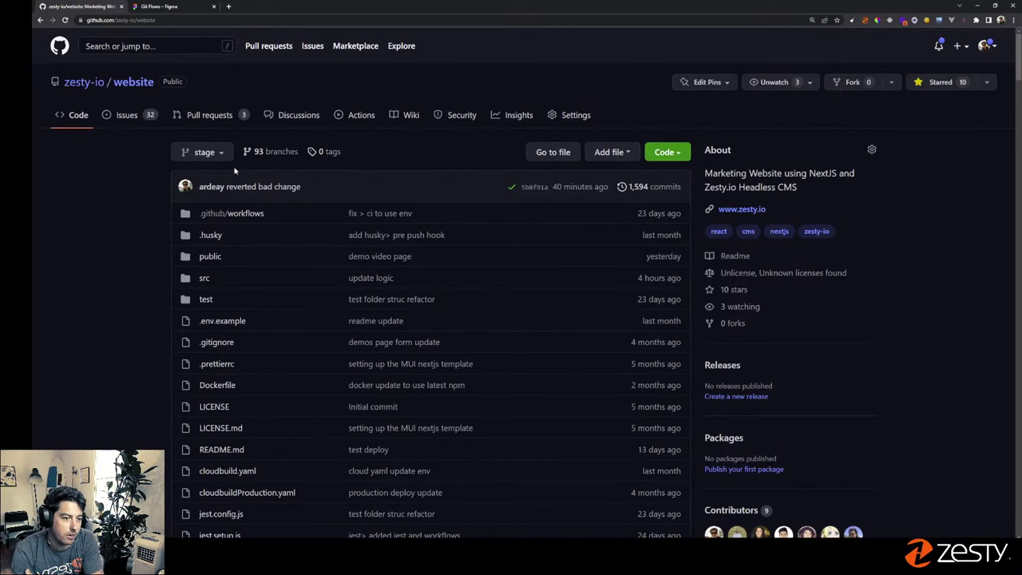
# - Scroll through the website repository's branch list, then close it
pyautogui.click(204, 151)
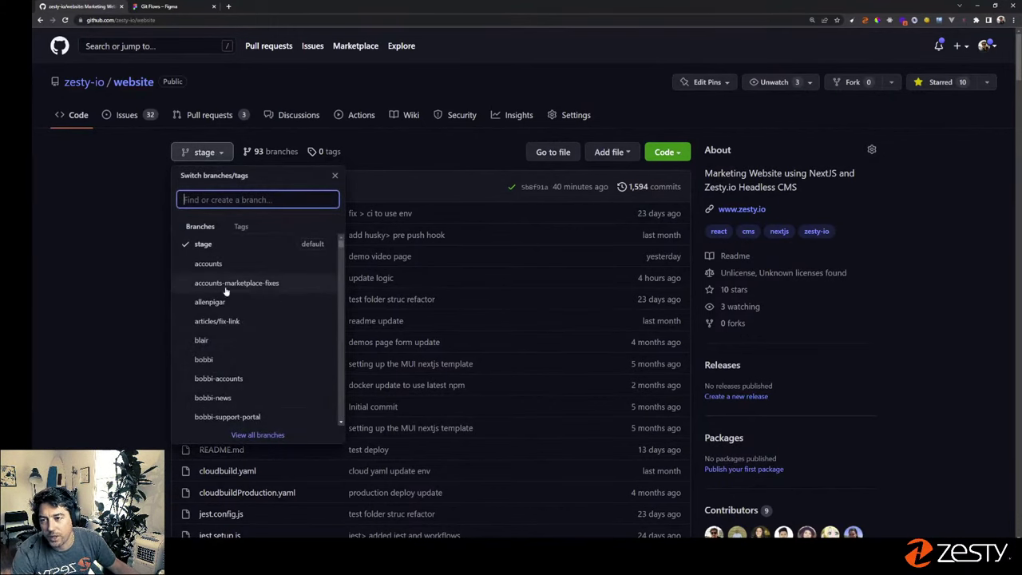
pyautogui.scroll(-3, 236, 319)
pyautogui.scroll(-10, 236, 325)
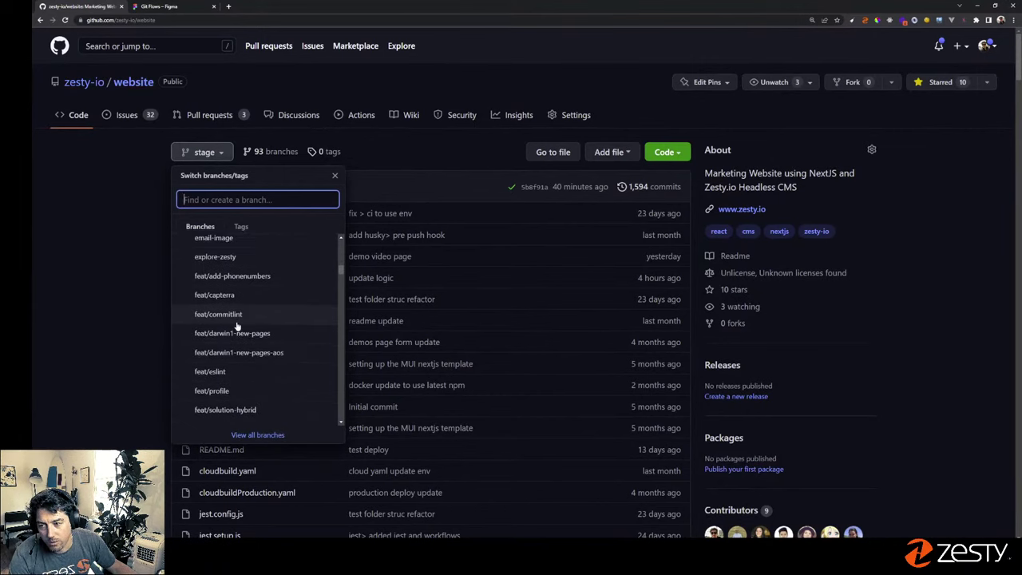
pyautogui.scroll(-10, 237, 325)
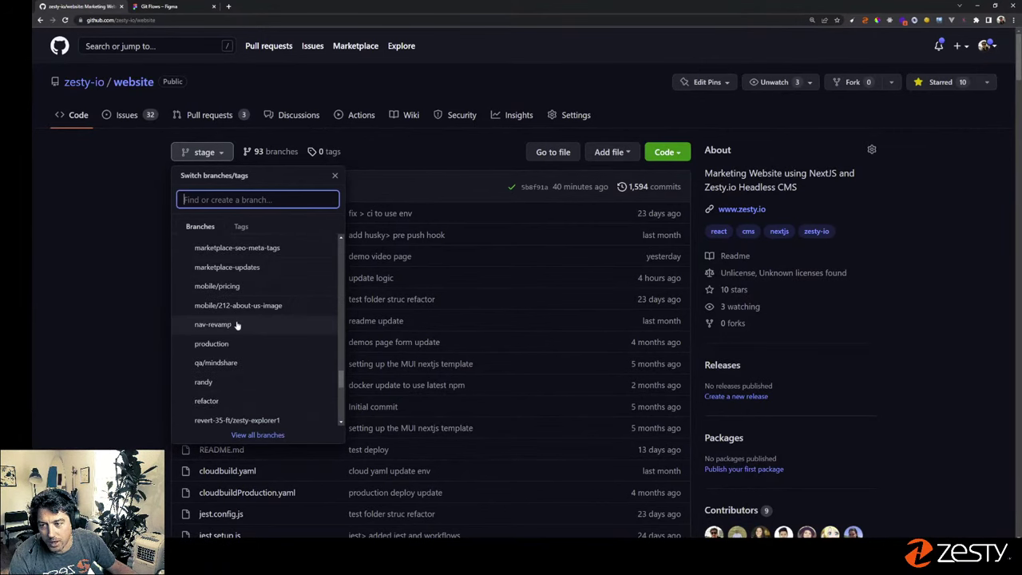
pyautogui.scroll(-3, 236, 322)
pyautogui.scroll(15, 236, 323)
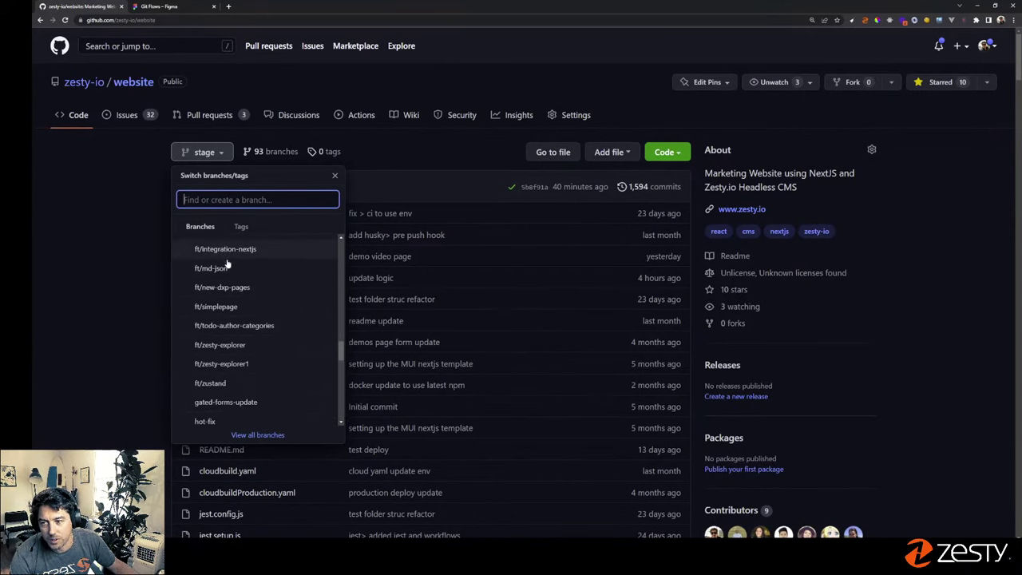
pyautogui.scroll(5, 219, 284)
pyautogui.scroll(5, 214, 309)
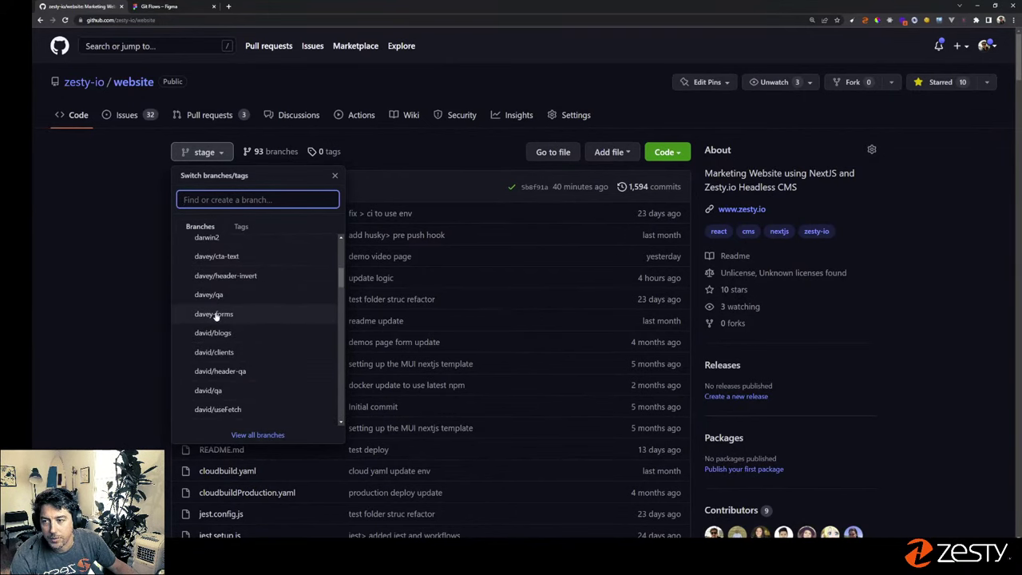
pyautogui.click(137, 174)
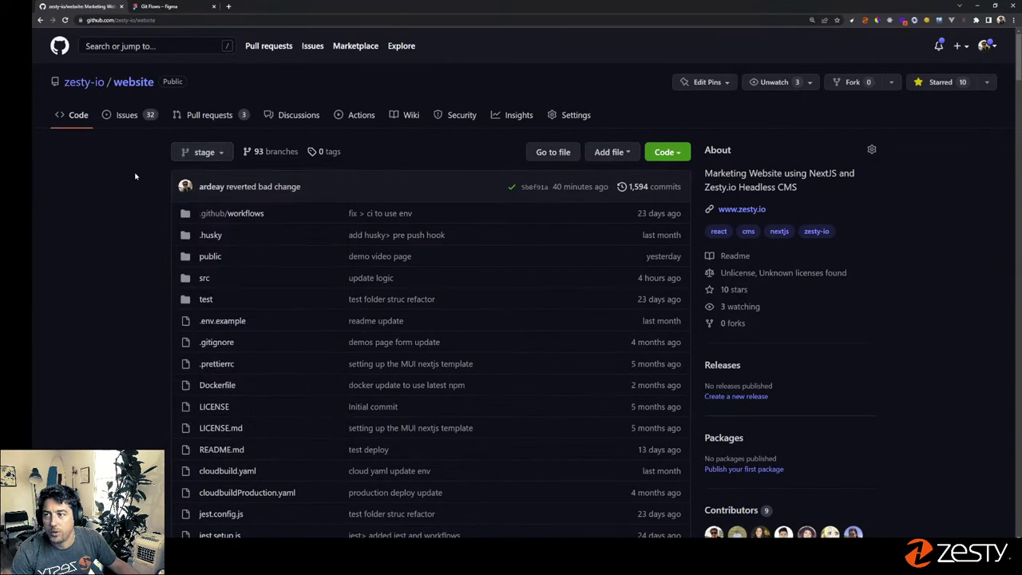
# - Open the zesty-io manager-ui repository and its branch dropdown
pyautogui.click(84, 84)
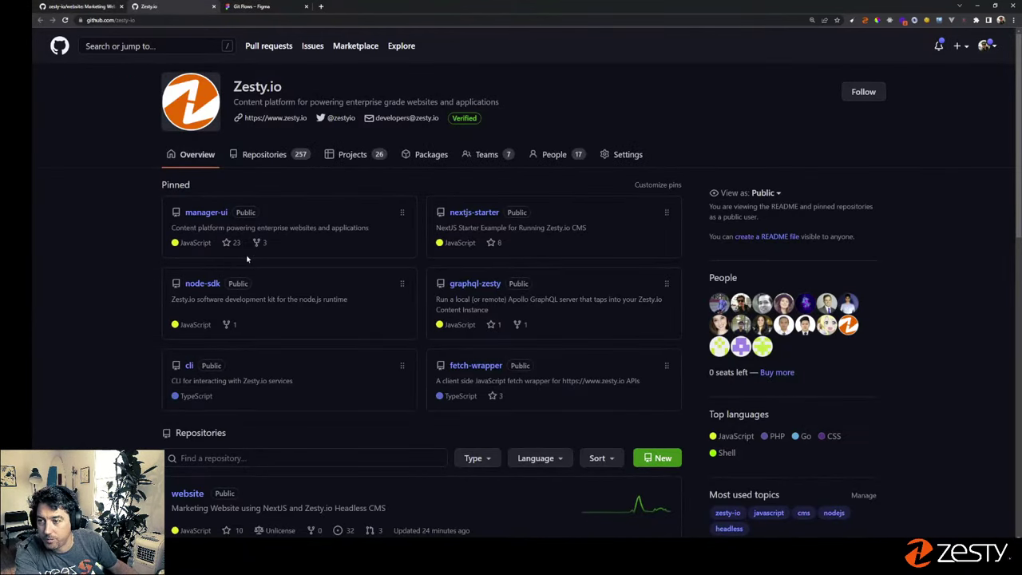
pyautogui.click(220, 216)
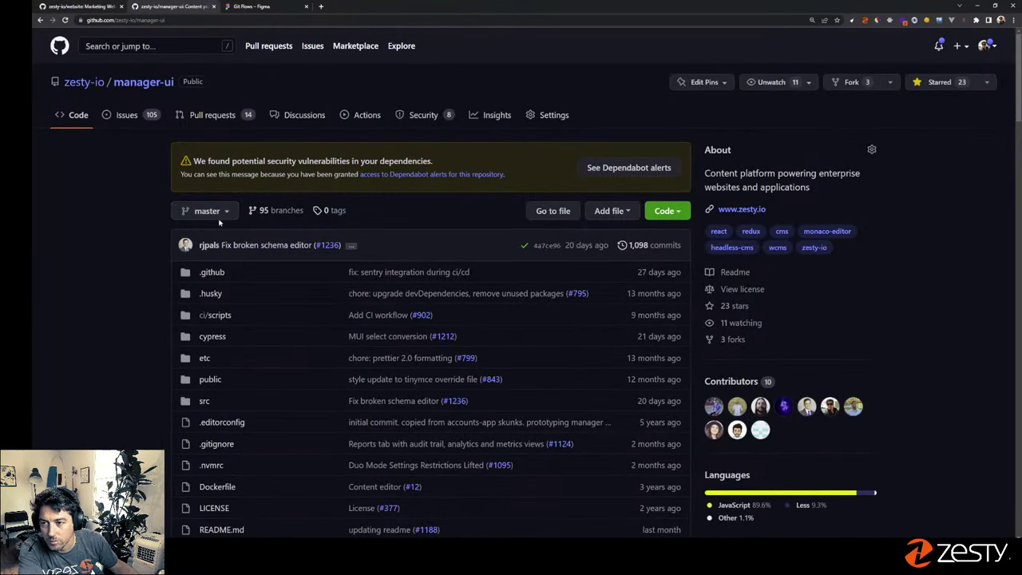
pyautogui.click(221, 211)
# - Scroll through manager-ui's 95 feature, fix and hotfix branches, then close the list
pyautogui.scroll(-10, 266, 338)
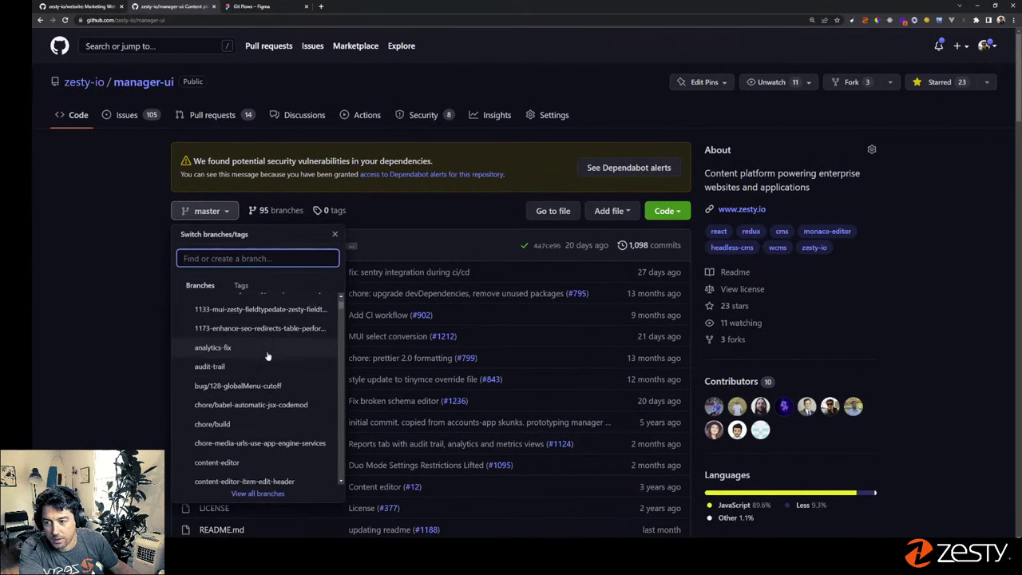
pyautogui.scroll(-3, 266, 355)
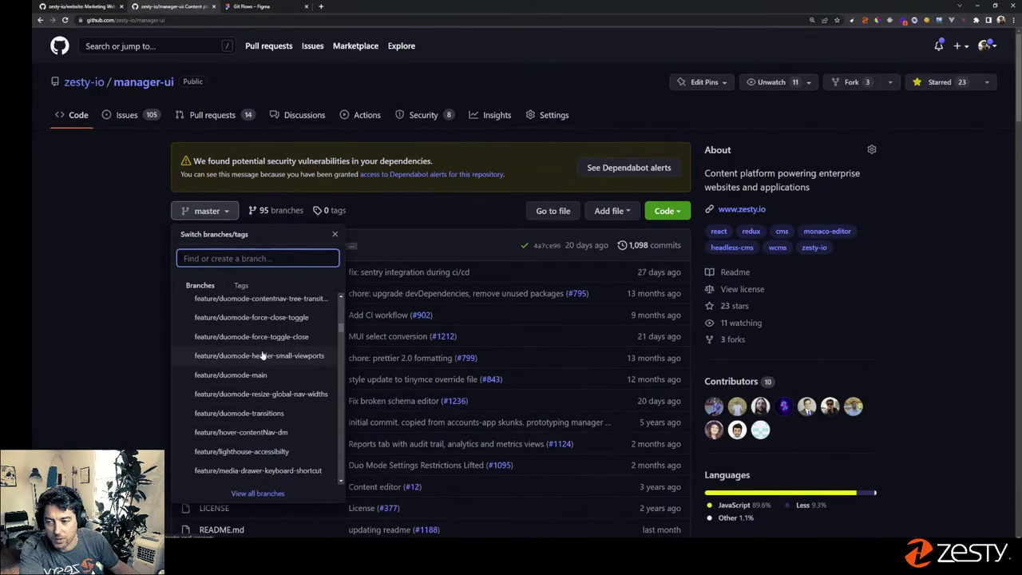
pyautogui.scroll(-10, 243, 366)
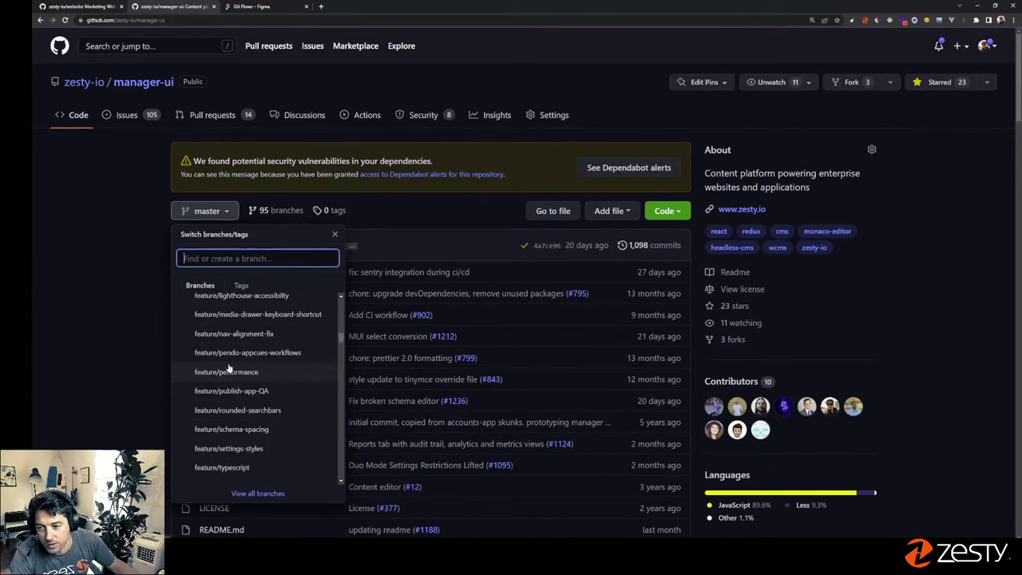
pyautogui.scroll(-10, 276, 397)
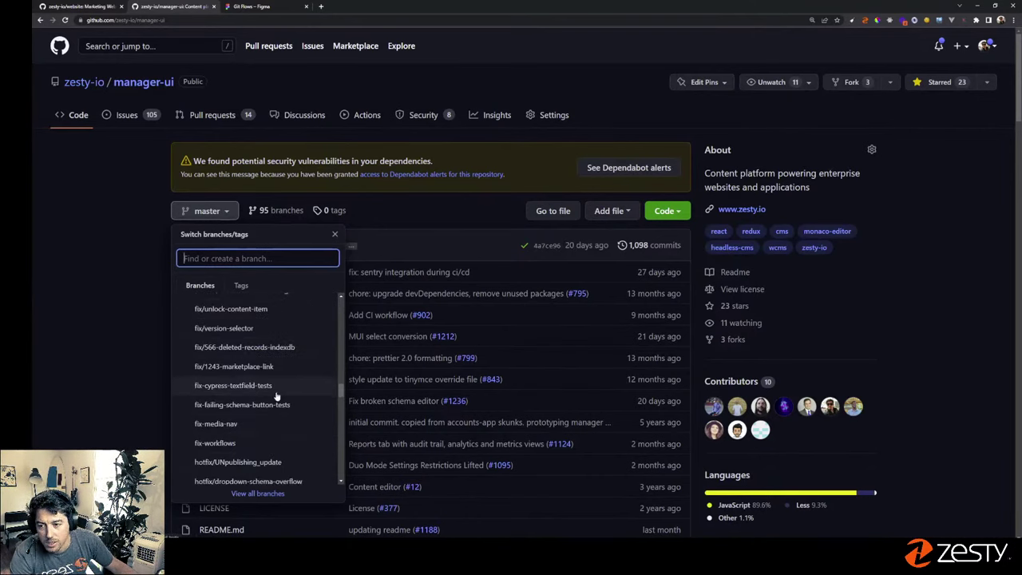
pyautogui.scroll(-3, 278, 393)
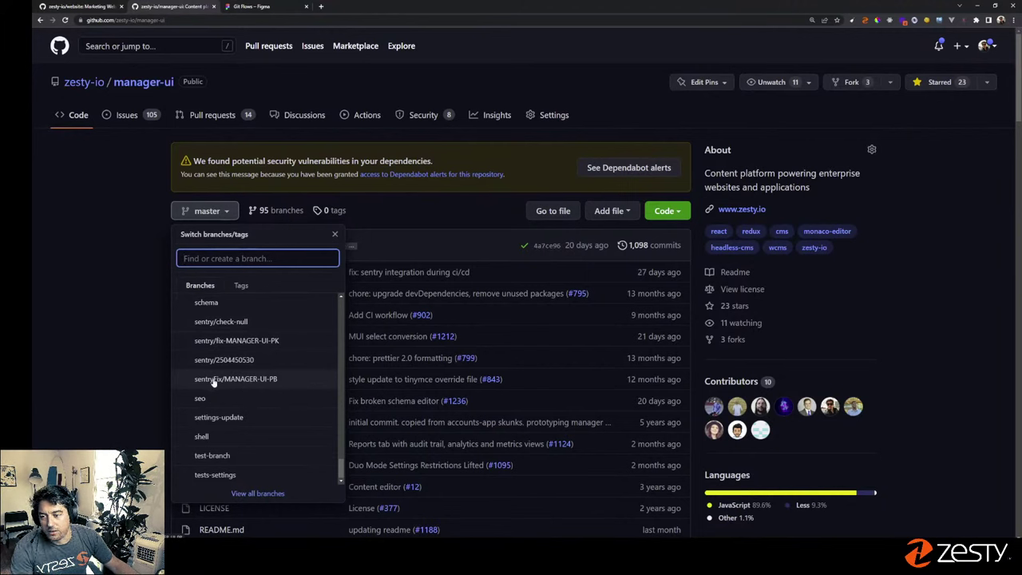
pyautogui.scroll(10, 240, 376)
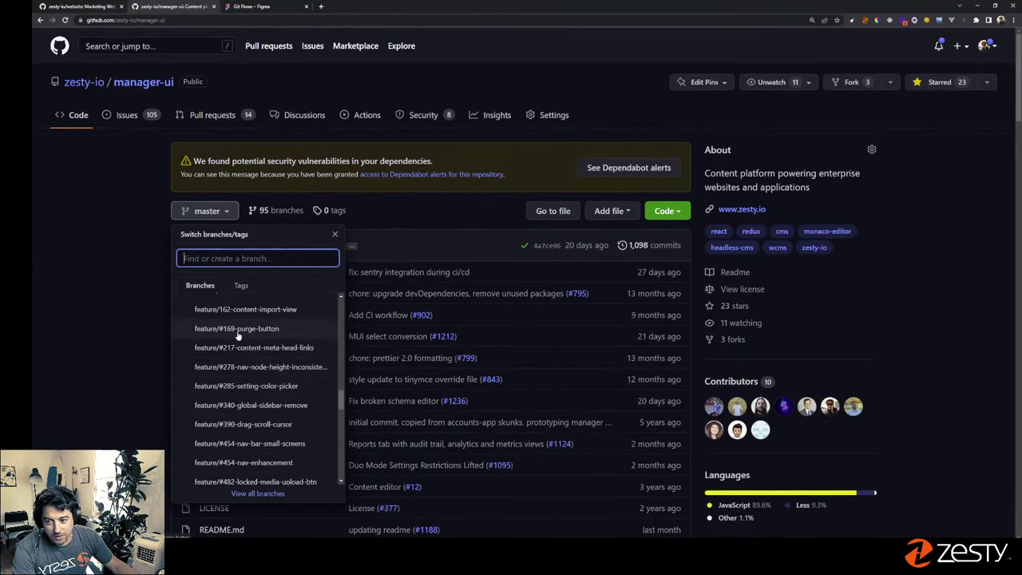
pyautogui.scroll(-5, 272, 385)
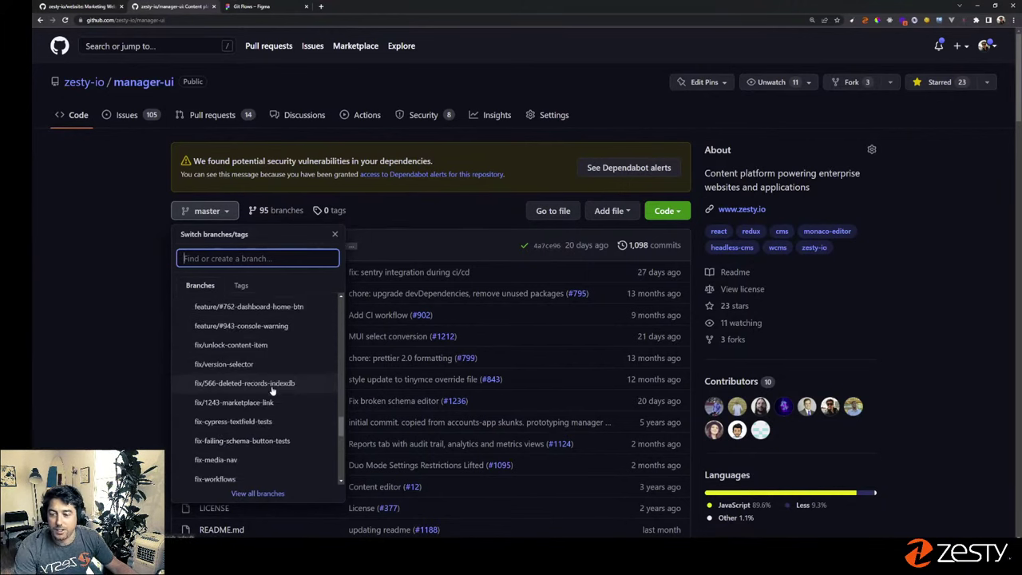
pyautogui.scroll(-3, 256, 406)
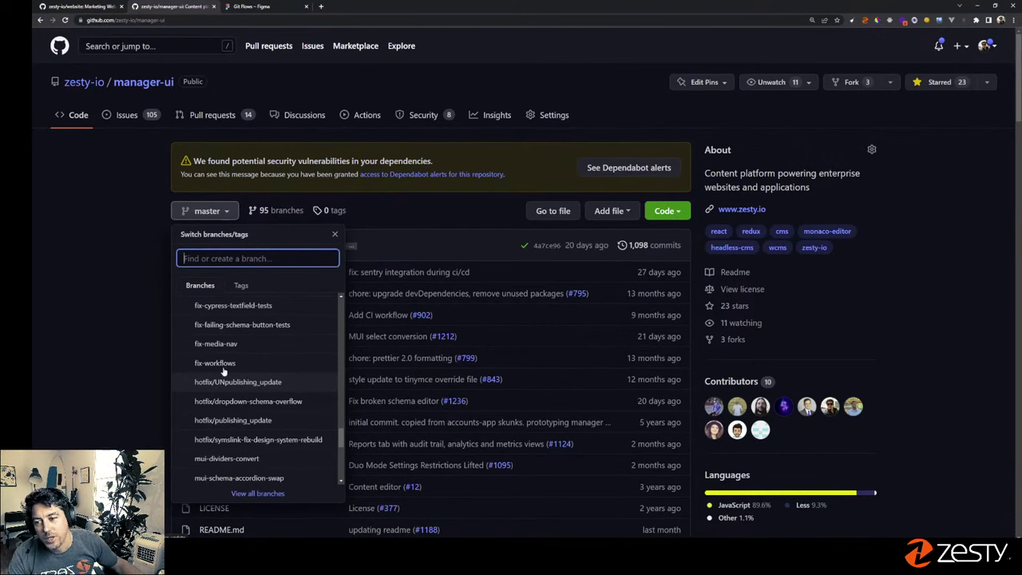
pyautogui.scroll(2, 238, 349)
pyautogui.scroll(5, 237, 349)
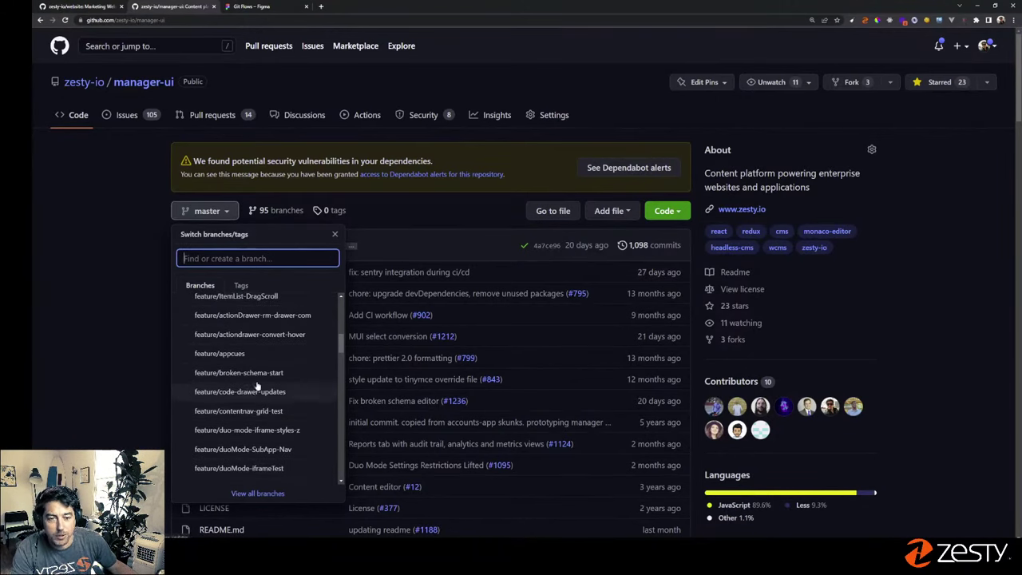
pyautogui.click(138, 93)
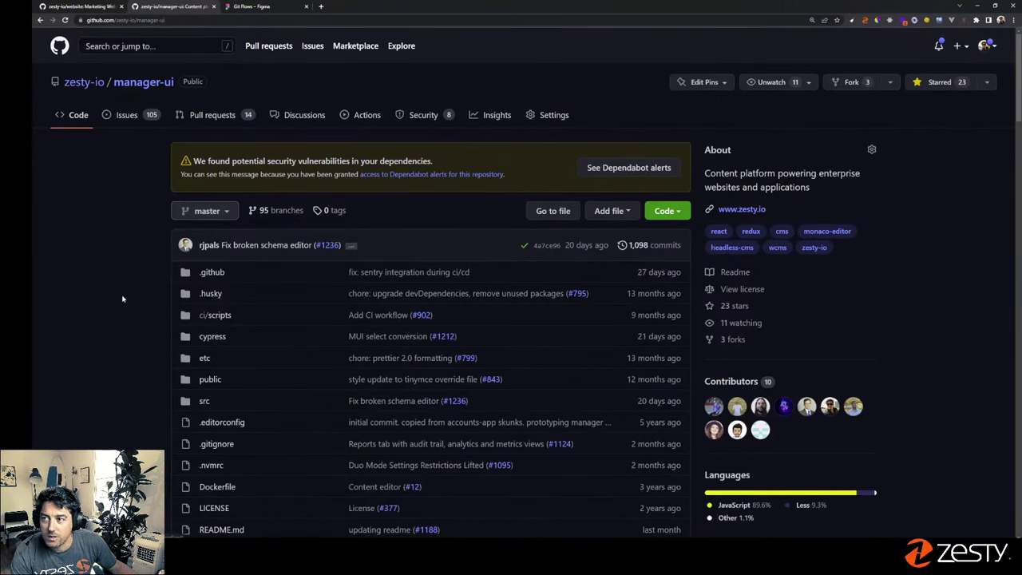
pyautogui.click(84, 6)
# - Back in the Git Flows file, shift the GIT FLOWS FOR HEADLESS WEBSITE DEVELOPMENT title slightly left
pyautogui.click(254, 7)
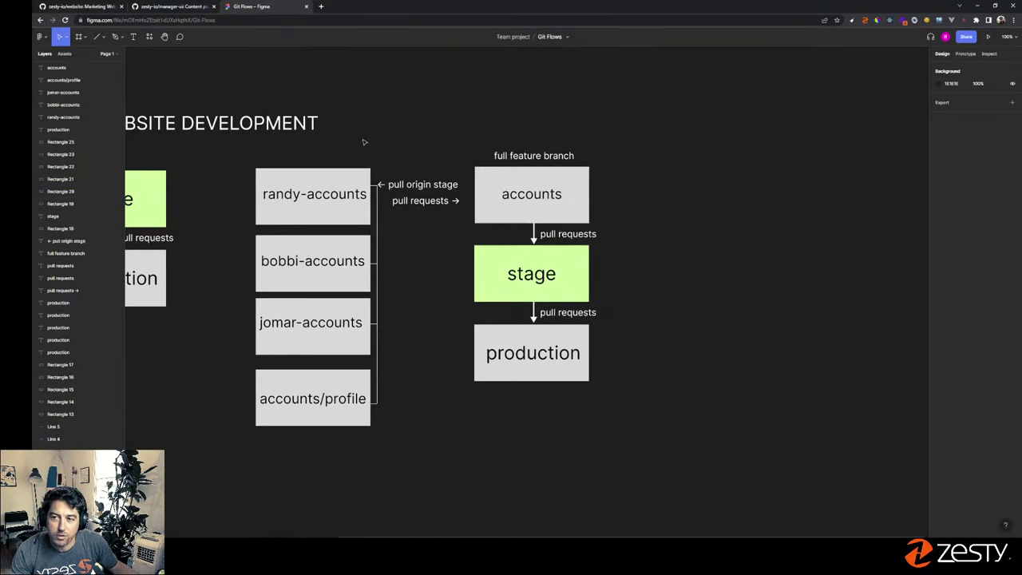
pyautogui.moveTo(359, 151); pyautogui.dragTo(748, 146)
pyautogui.moveTo(317, 129)
pyautogui.mouseDown()
pyautogui.moveTo(303, 129)
pyautogui.moveTo(297, 153)
pyautogui.moveTo(302, 134)
pyautogui.mouseUp()
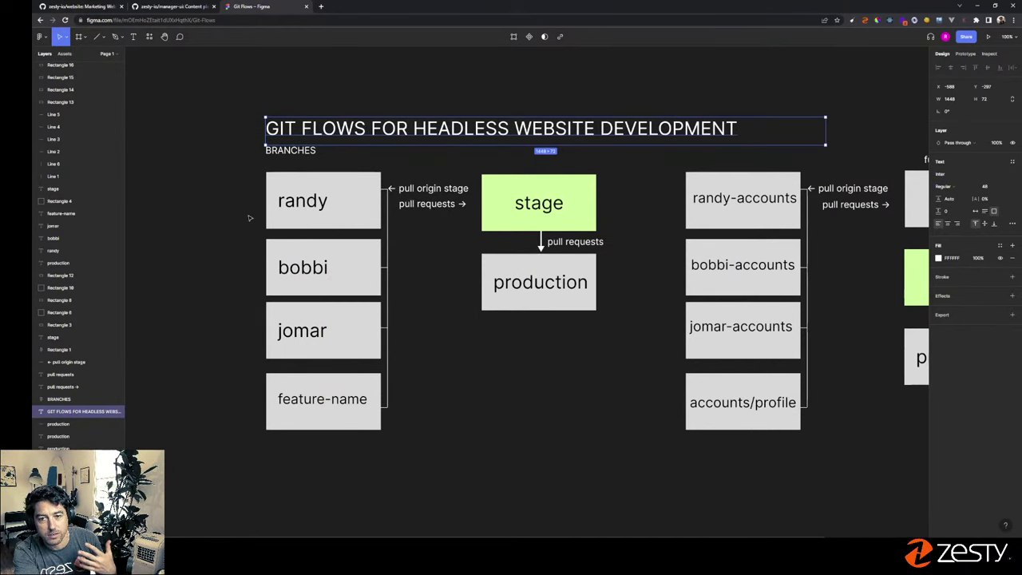
pyautogui.click(669, 298)
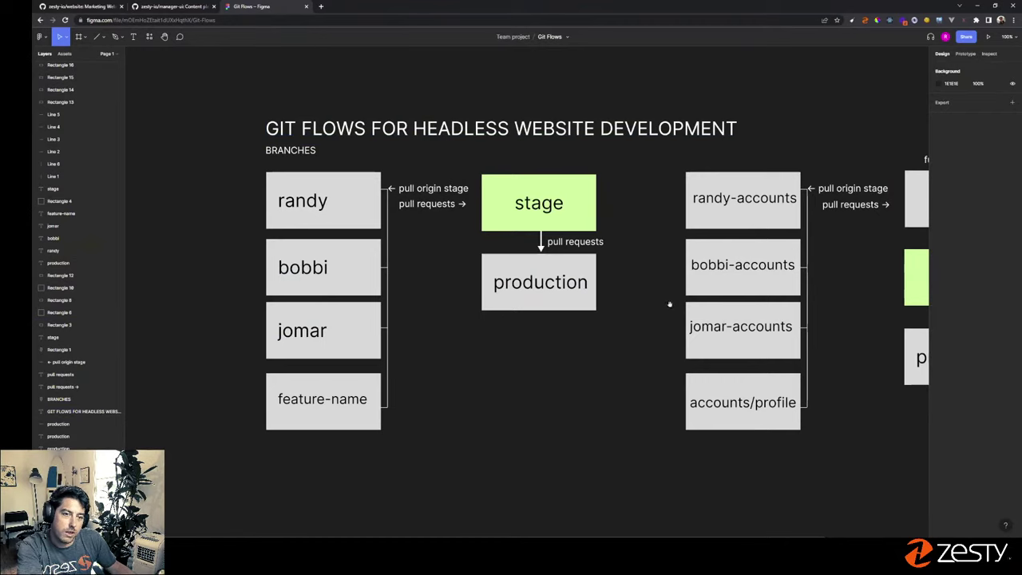
pyautogui.moveTo(669, 298); pyautogui.dragTo(397, 339)
pyautogui.hscroll(3, 397, 338)
pyautogui.scroll(-1, 396, 339)
# - Give the accounts box a light purple AE7CFF fill
pyautogui.click(533, 190)
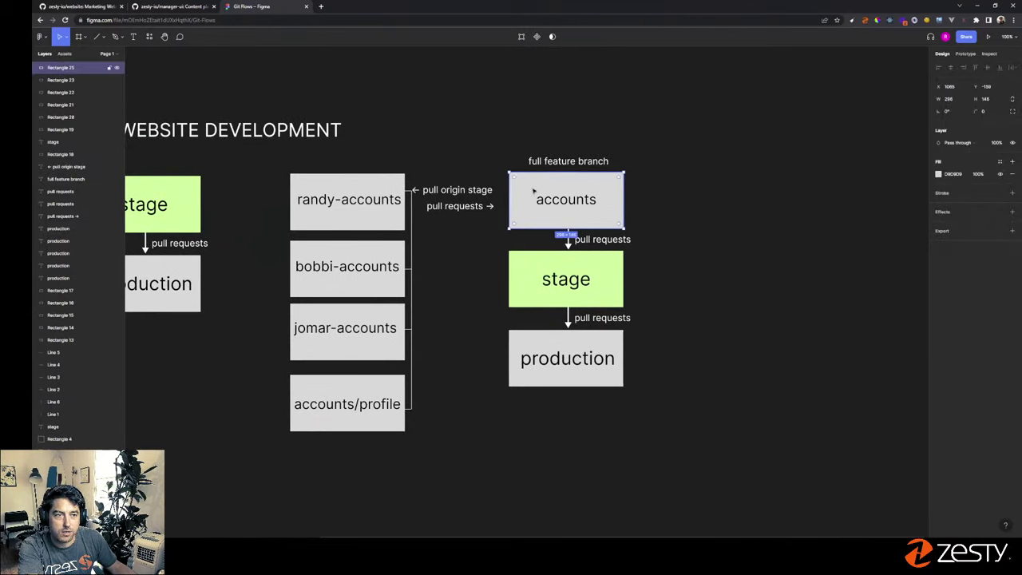
pyautogui.click(939, 174)
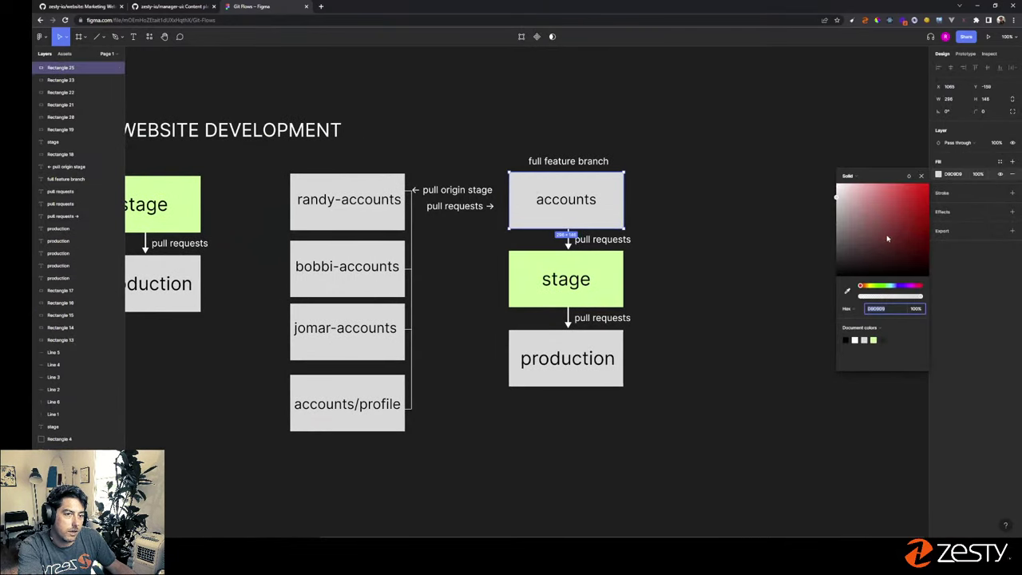
pyautogui.click(897, 287)
pyautogui.click(905, 286)
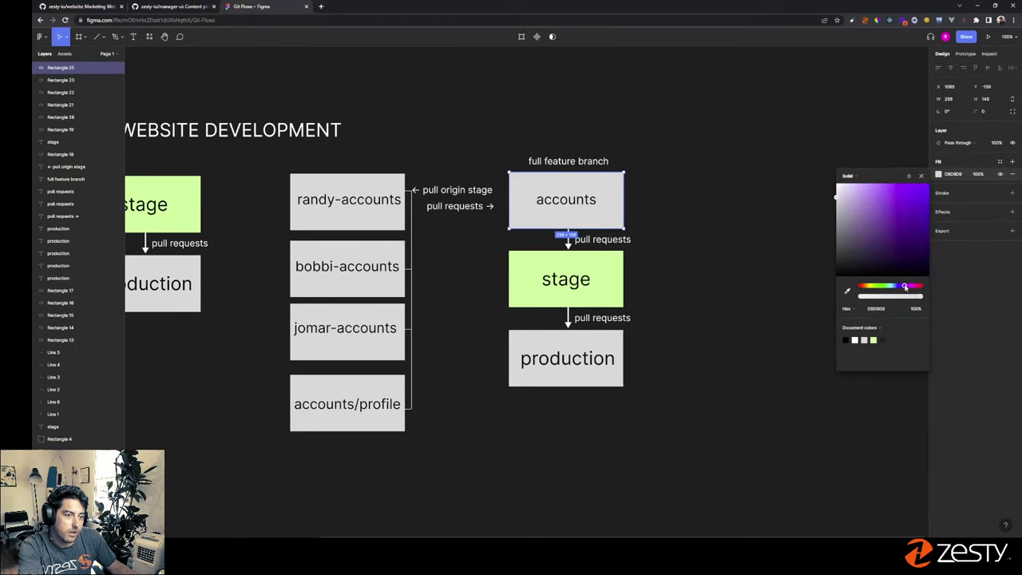
pyautogui.moveTo(905, 260); pyautogui.dragTo(884, 184)
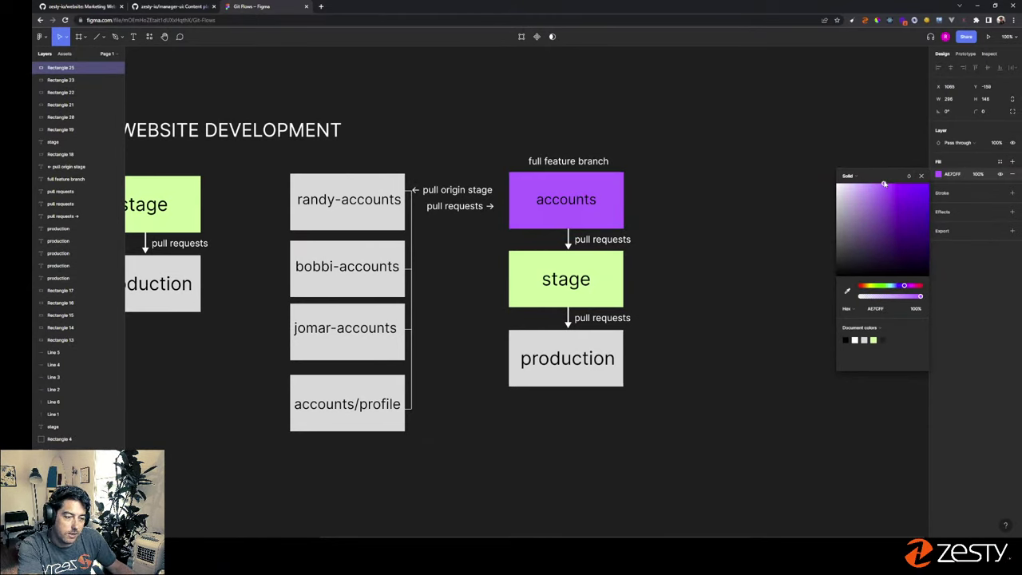
pyautogui.click(717, 209)
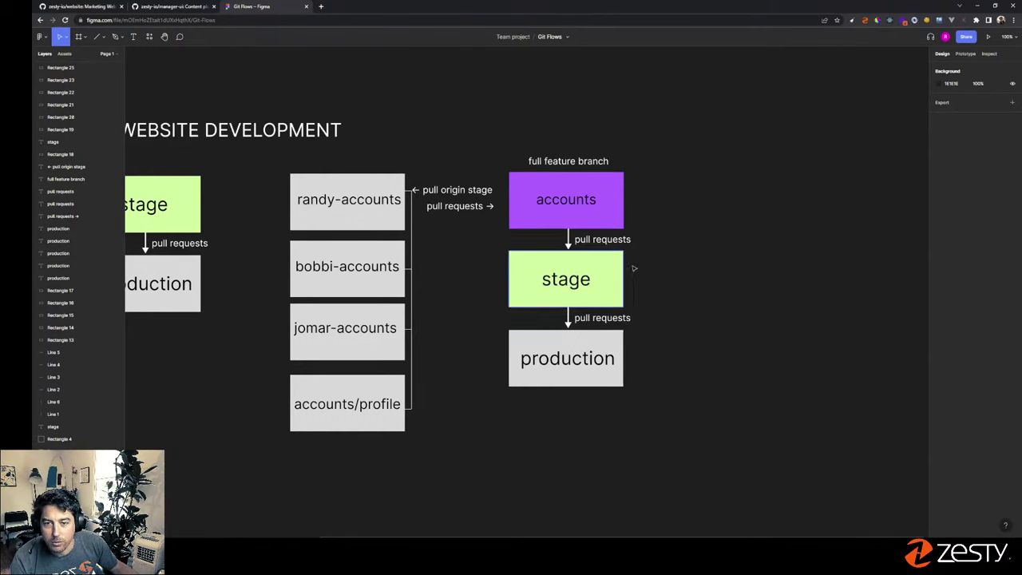
# - Marquee-select the whole feature-branch diagram
pyautogui.moveTo(275, 166); pyautogui.dragTo(677, 456)
pyautogui.click(677, 456)
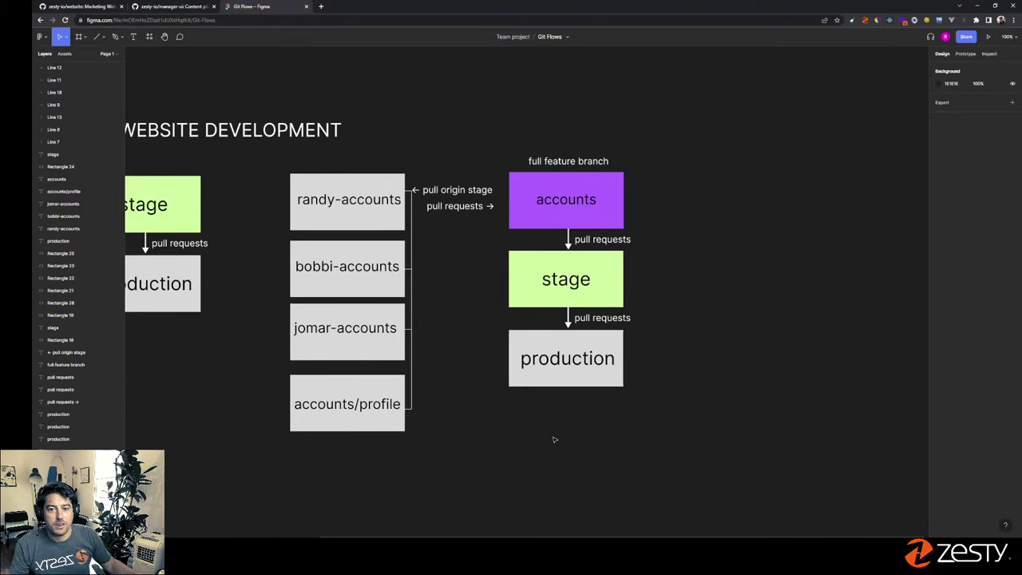
pyautogui.moveTo(275, 166); pyautogui.dragTo(679, 469)
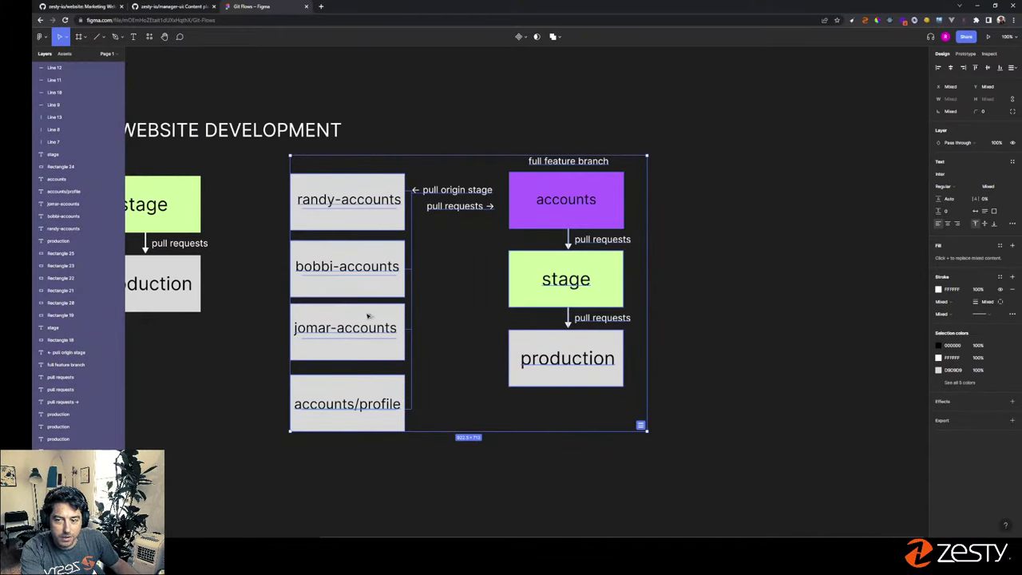
# - Duplicate the whole diagram to the right of the original
pyautogui.moveTo(344, 283); pyautogui.dragTo(803, 279)
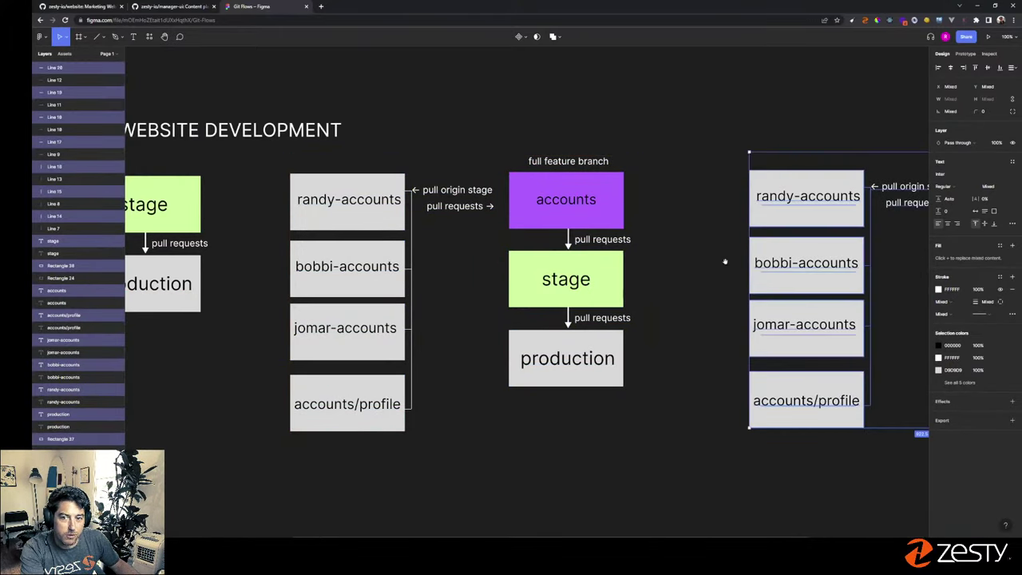
pyautogui.moveTo(726, 261); pyautogui.dragTo(399, 277)
pyautogui.click(515, 242)
# - Relabel the copy's randy-accounts box as feature/dropdown at font size 12
pyautogui.click(484, 225)
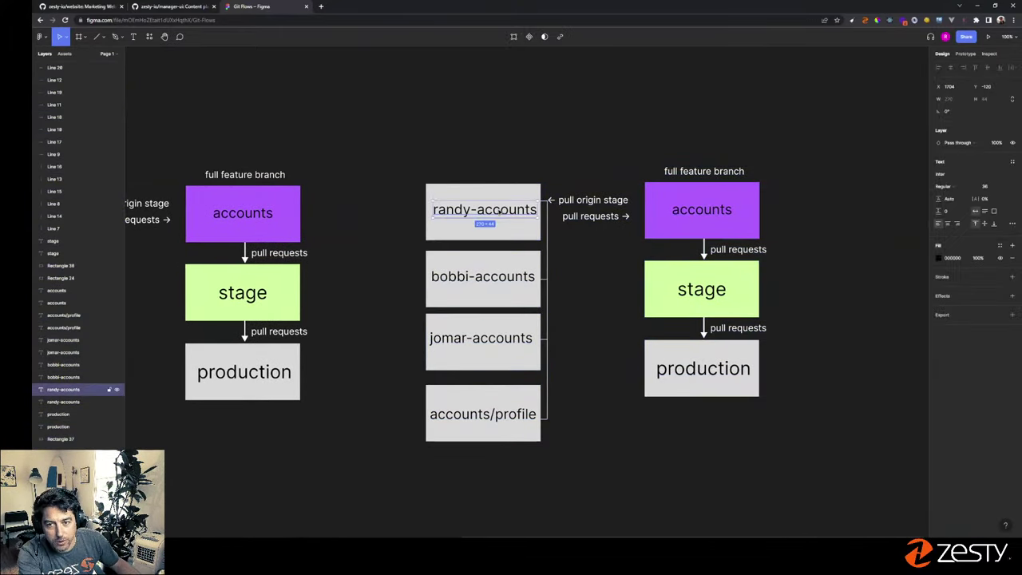
pyautogui.press('Return')
pyautogui.write('feature/dropdown')
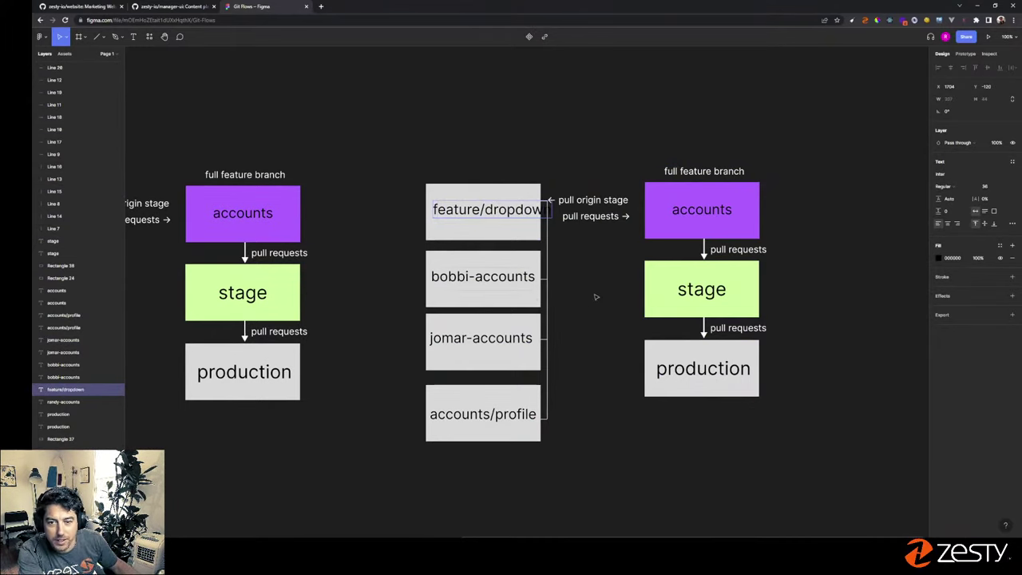
pyautogui.press('Escape')
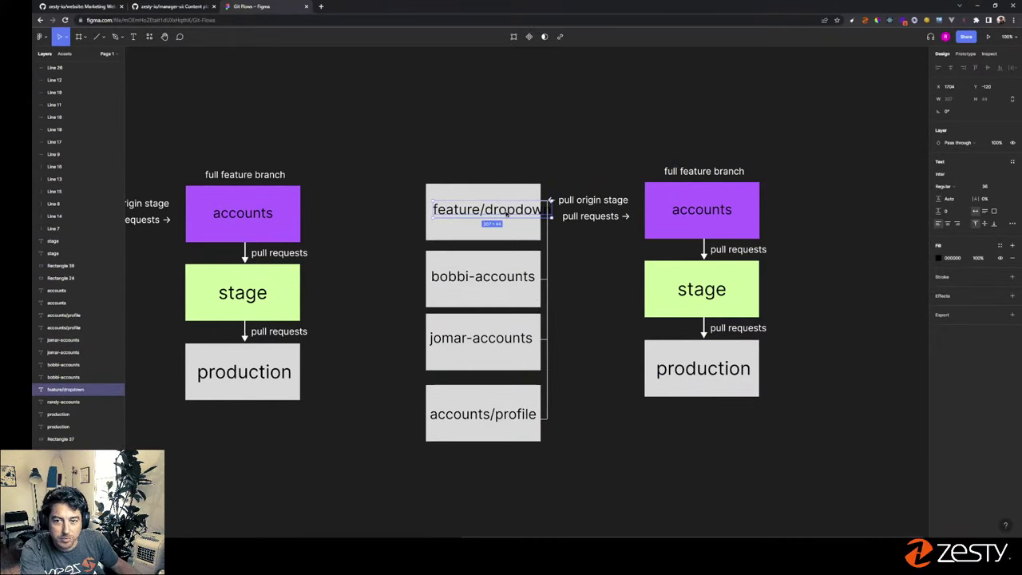
pyautogui.click(987, 186)
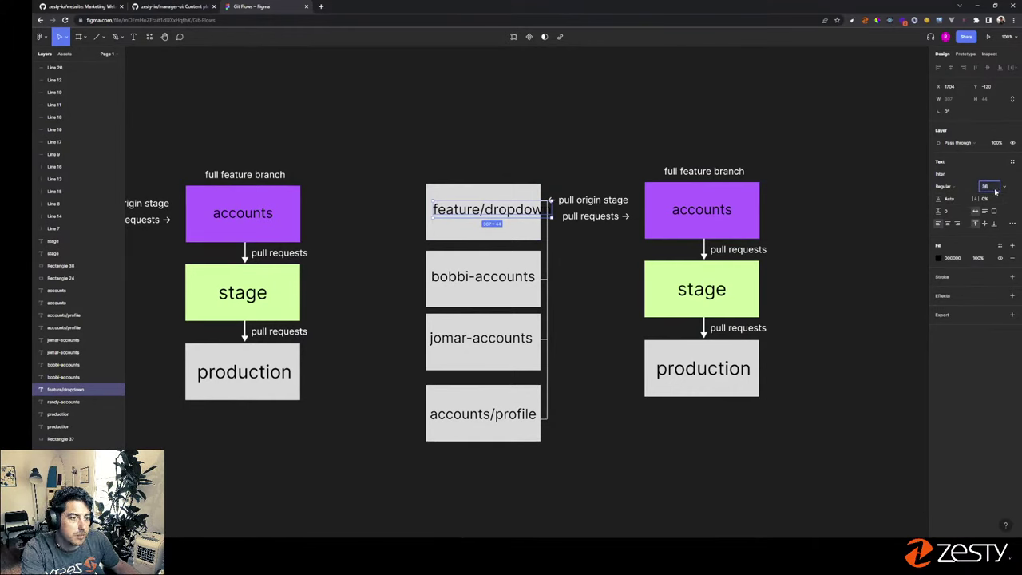
pyautogui.write('12')
pyautogui.press('Return')
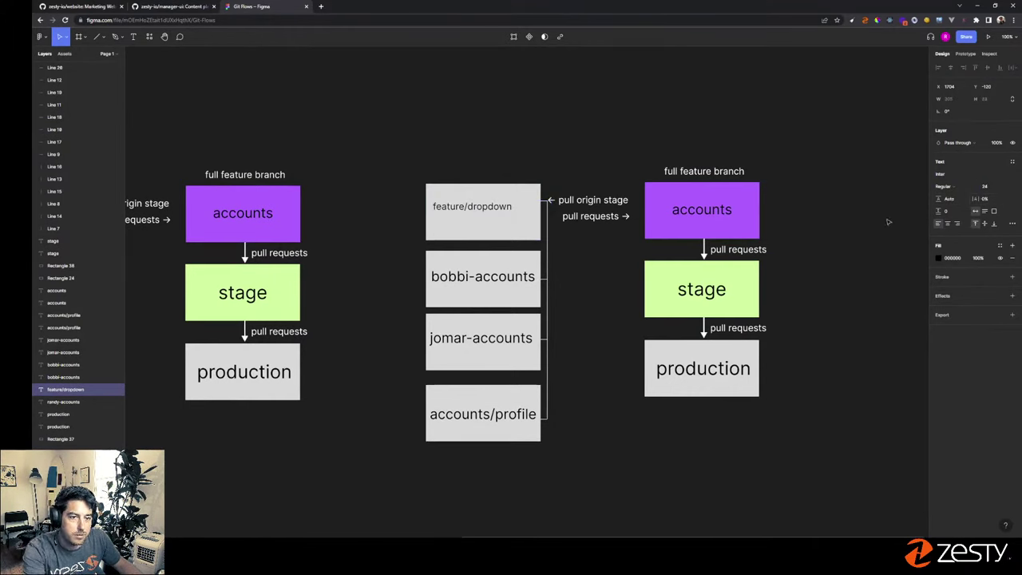
pyautogui.click(616, 306)
# - Delete the bobbi-accounts, jomar-accounts and accounts/profile labels from the copy
pyautogui.click(502, 276)
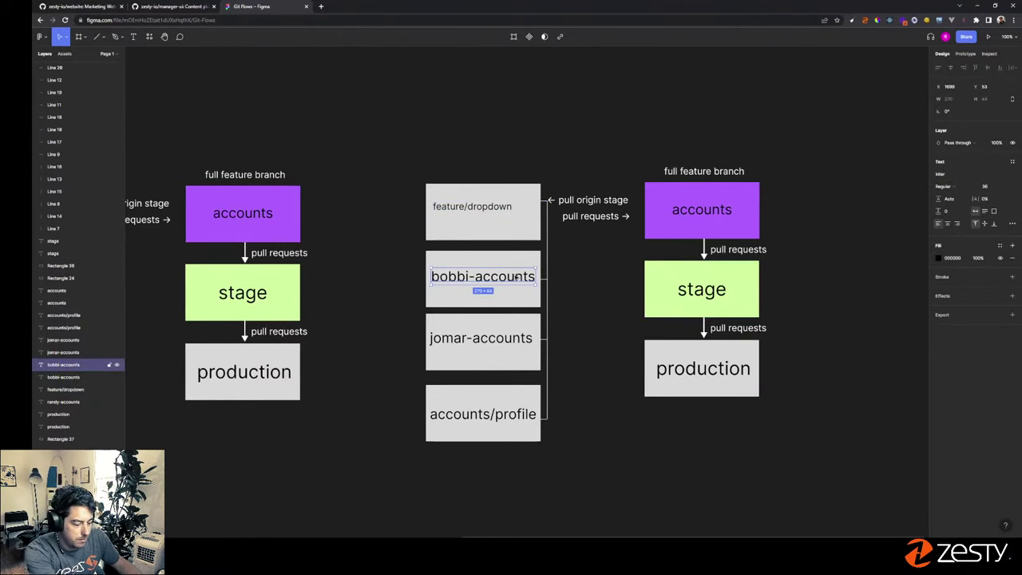
pyautogui.press('Delete')
pyautogui.click(486, 340)
pyautogui.press('Delete')
pyautogui.click(484, 413)
pyautogui.press('Delete')
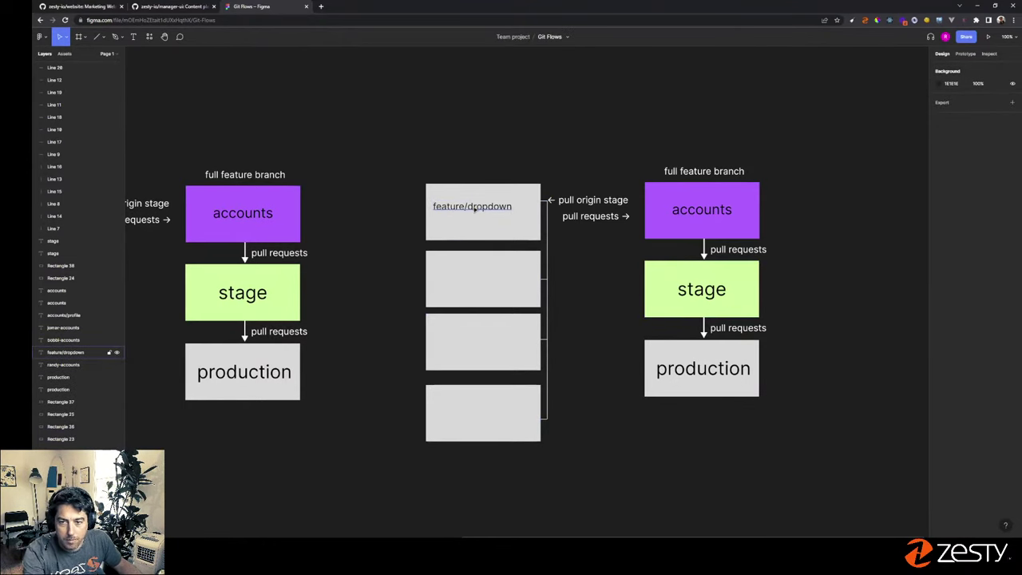
pyautogui.moveTo(474, 207); pyautogui.dragTo(486, 281)
# - Change the second box's copied feature/dropdown label to hotfix/typo
pyautogui.doubleClick(486, 279)
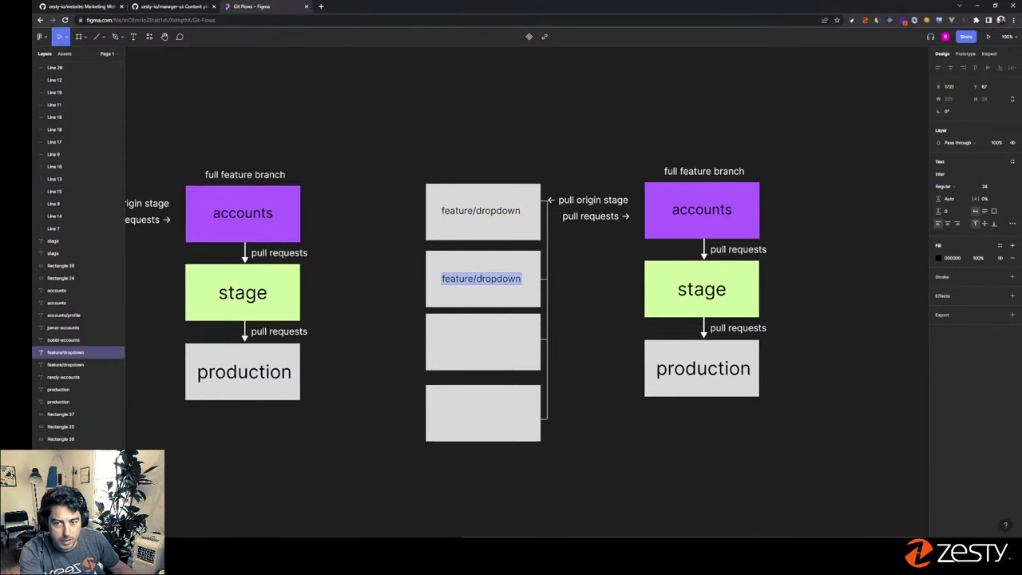
pyautogui.doubleClick(459, 279)
pyautogui.write('ho0t')
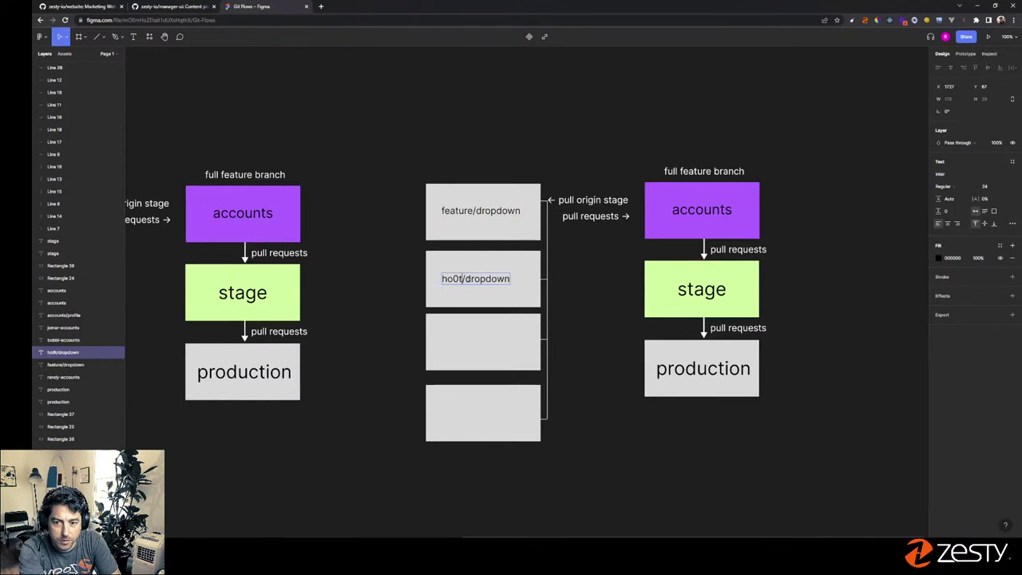
pyautogui.press('BackSpace')
pyautogui.press('BackSpace')
pyautogui.write('tfix')
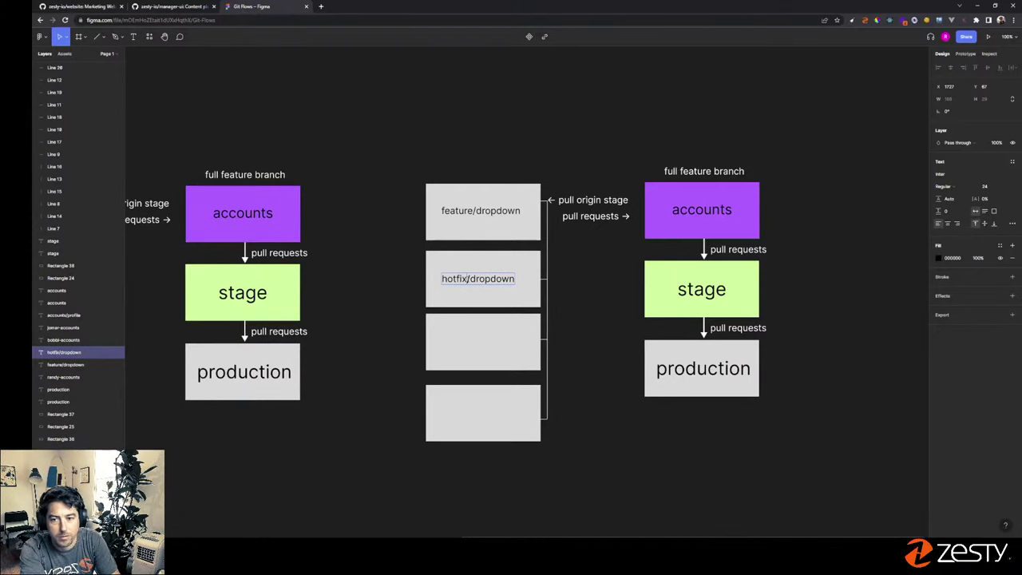
pyautogui.doubleClick(499, 278)
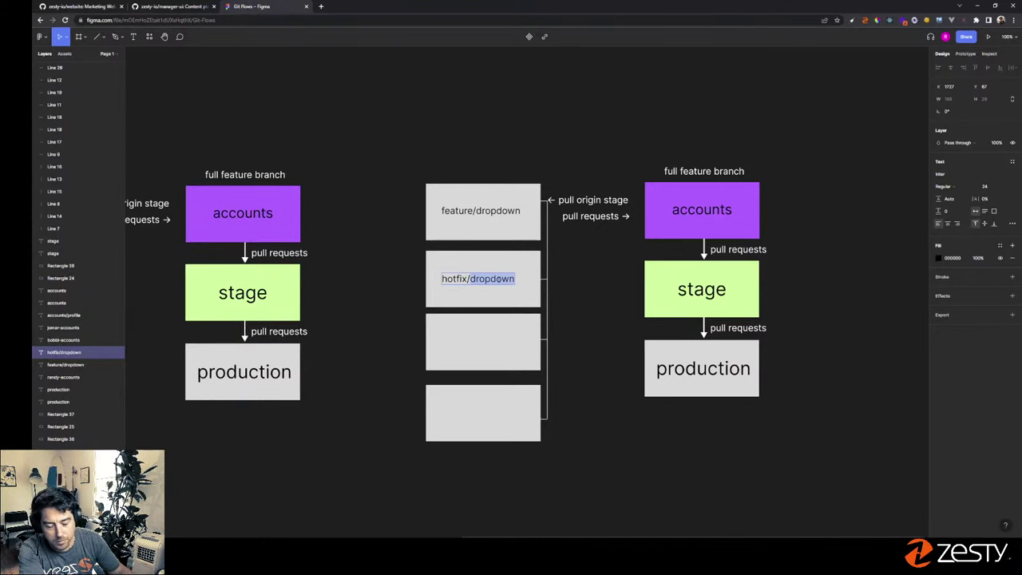
pyautogui.write('typo')
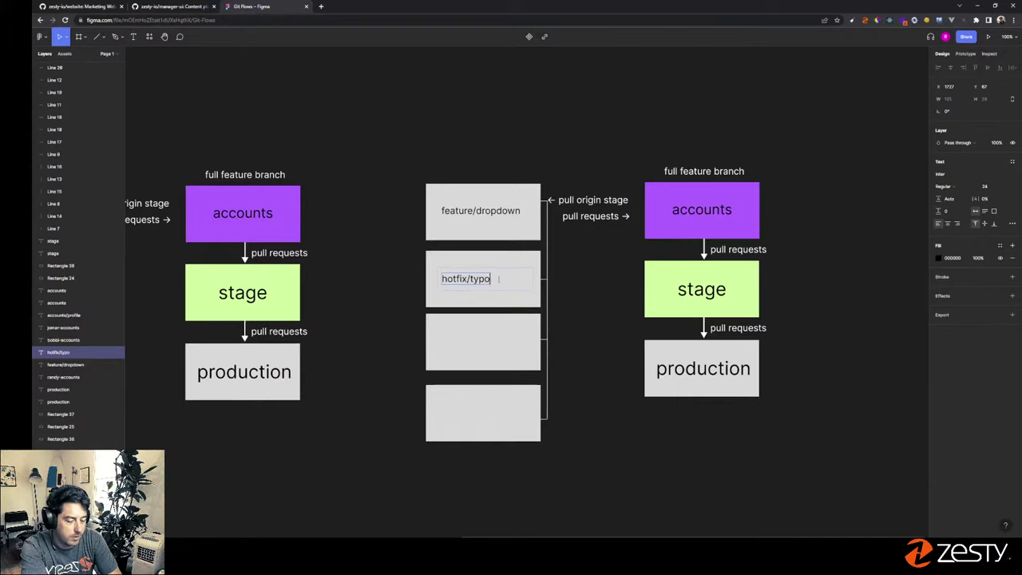
pyautogui.press('Escape')
pyautogui.press('Escape')
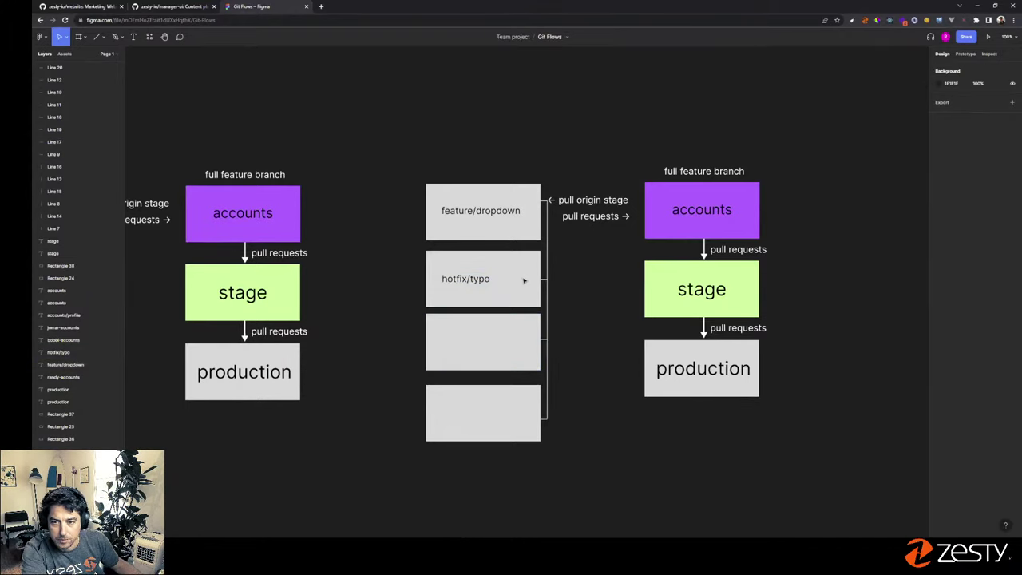
# - Delete the right-hand accounts and stage boxes with their arrows and pull requests labels
pyautogui.moveTo(601, 179); pyautogui.dragTo(784, 257)
pyautogui.press('Delete')
pyautogui.press('Delete')
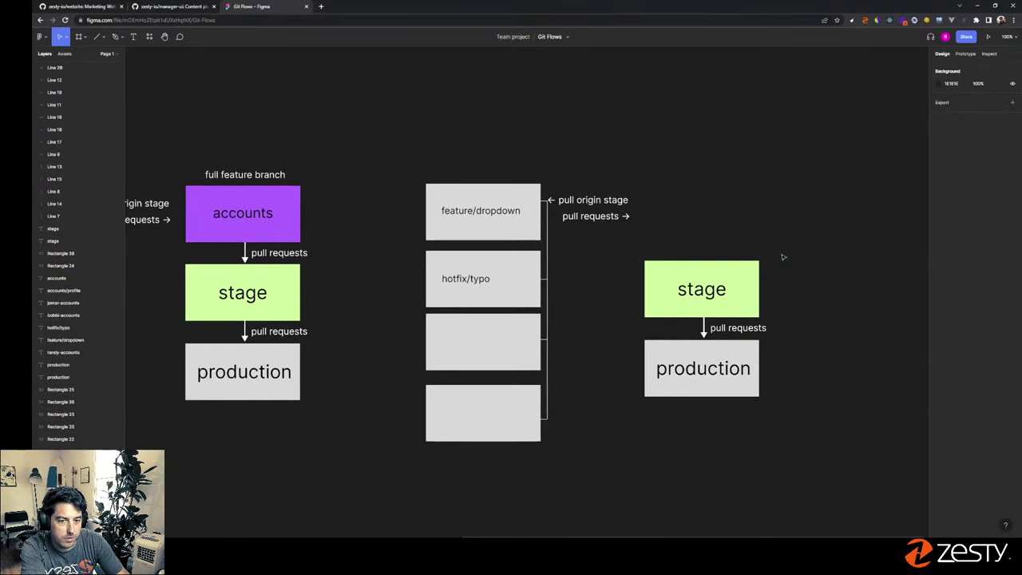
pyautogui.moveTo(671, 245); pyautogui.dragTo(769, 332)
pyautogui.press('Delete')
pyautogui.click(757, 333)
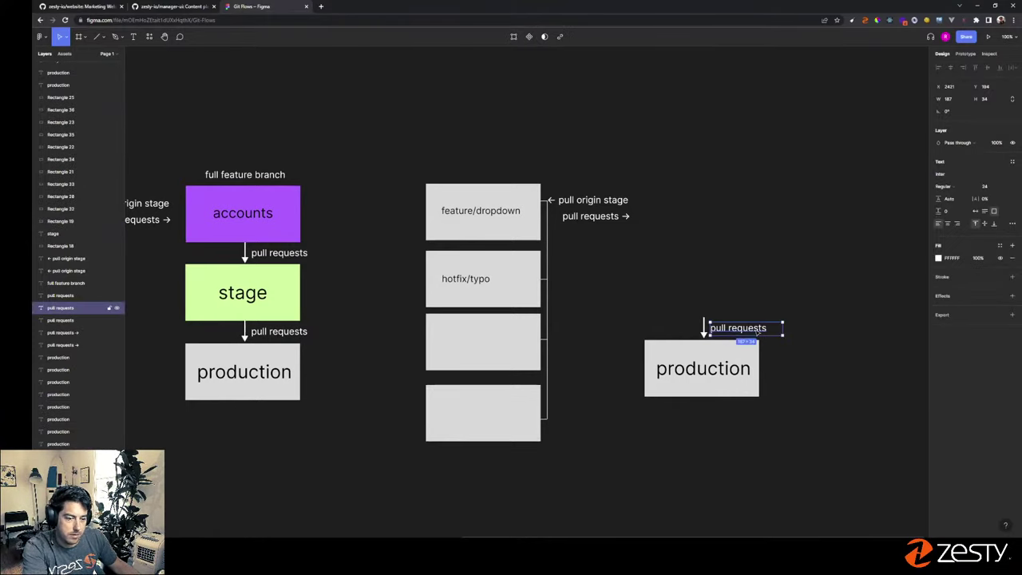
pyautogui.press('Delete')
pyautogui.moveTo(678, 307); pyautogui.dragTo(713, 332)
pyautogui.press('Delete')
# - Move the production box up level with the feature/dropdown box
pyautogui.moveTo(635, 308); pyautogui.dragTo(696, 383)
pyautogui.moveTo(701, 370); pyautogui.dragTo(699, 214)
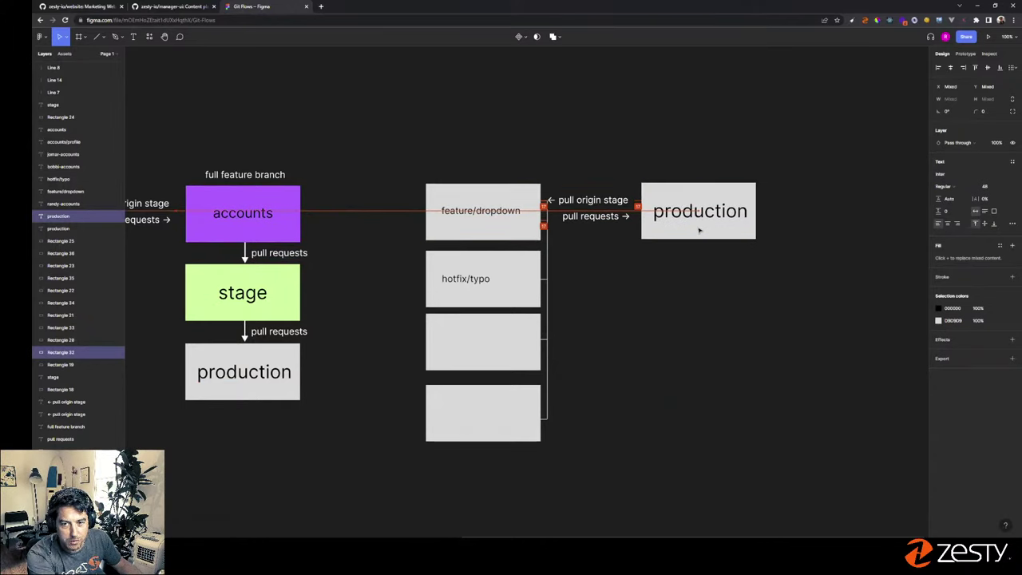
pyautogui.click(636, 351)
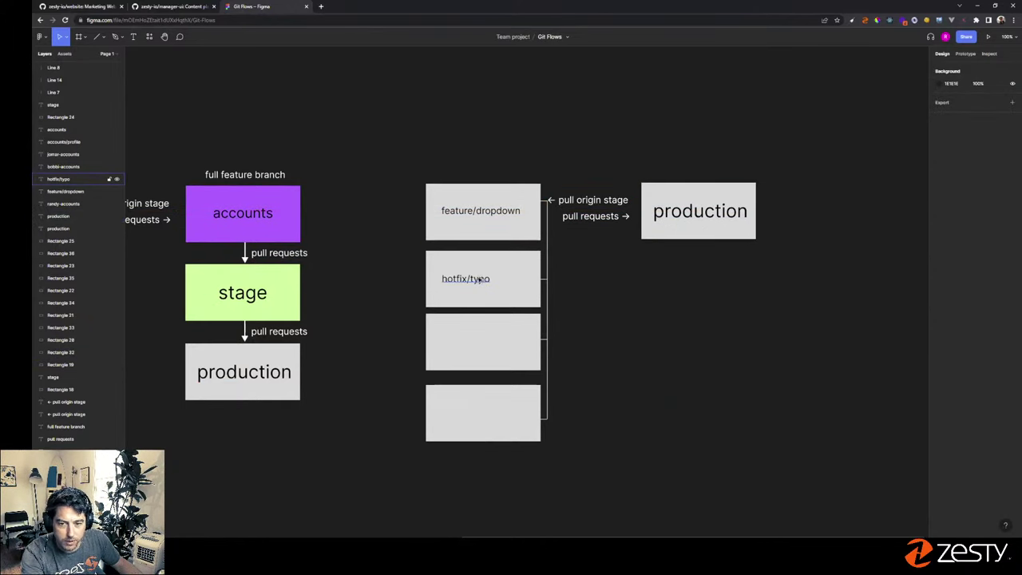
# - Copy the hotfix/typo label into the third box and edit it to feature/code-editor
pyautogui.moveTo(477, 280); pyautogui.dragTo(464, 344)
pyautogui.doubleClick(456, 340)
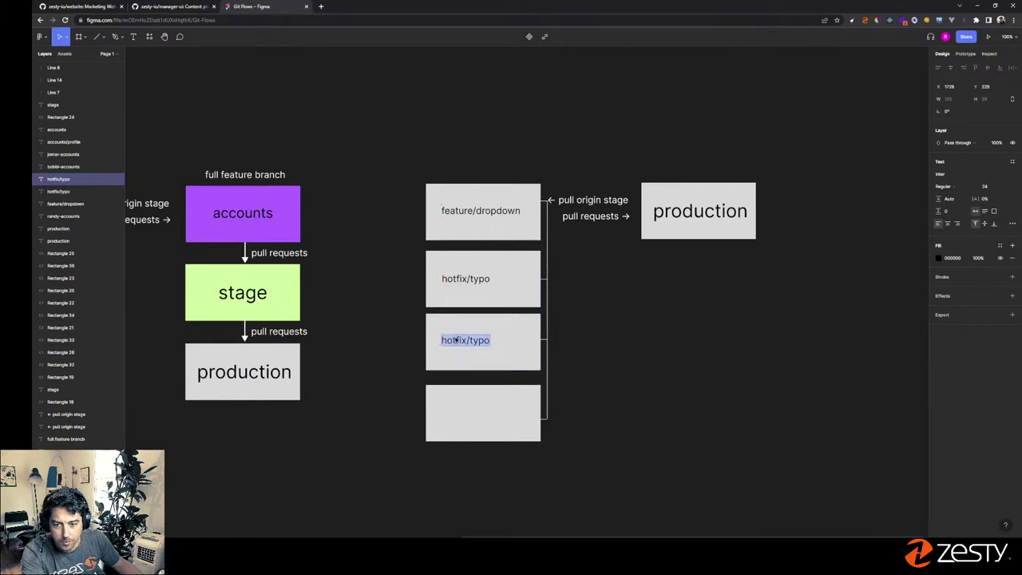
pyautogui.press('Left')
pyautogui.press('Delete')
pyautogui.press('Delete')
pyautogui.press('Delete')
pyautogui.press('Delete')
pyautogui.press('Delete')
pyautogui.press('Delete')
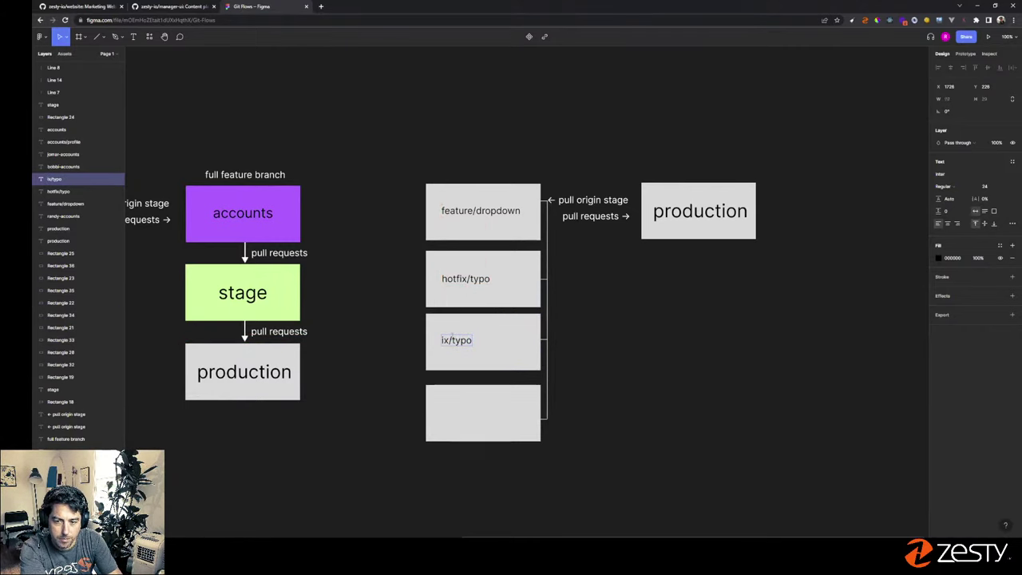
pyautogui.write('feature')
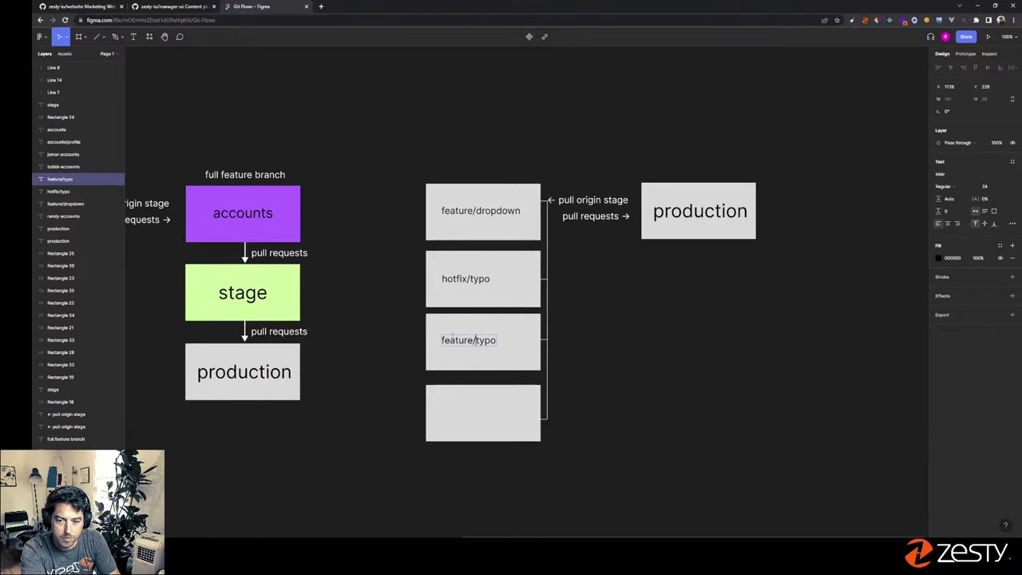
pyautogui.press('Right')
pyautogui.hotkey('shift', 'End')
pyautogui.write('code-editor')
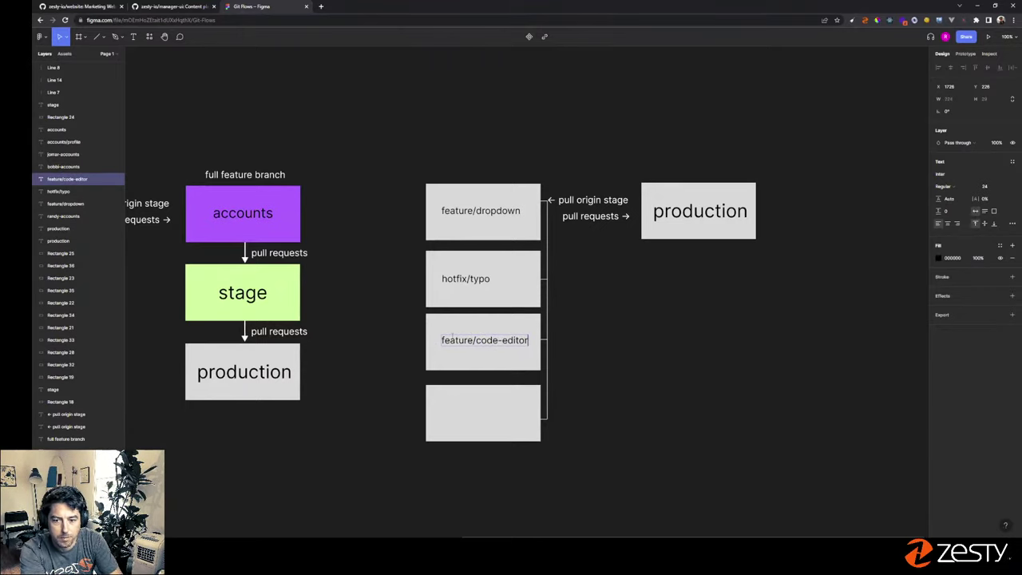
pyautogui.press('Escape')
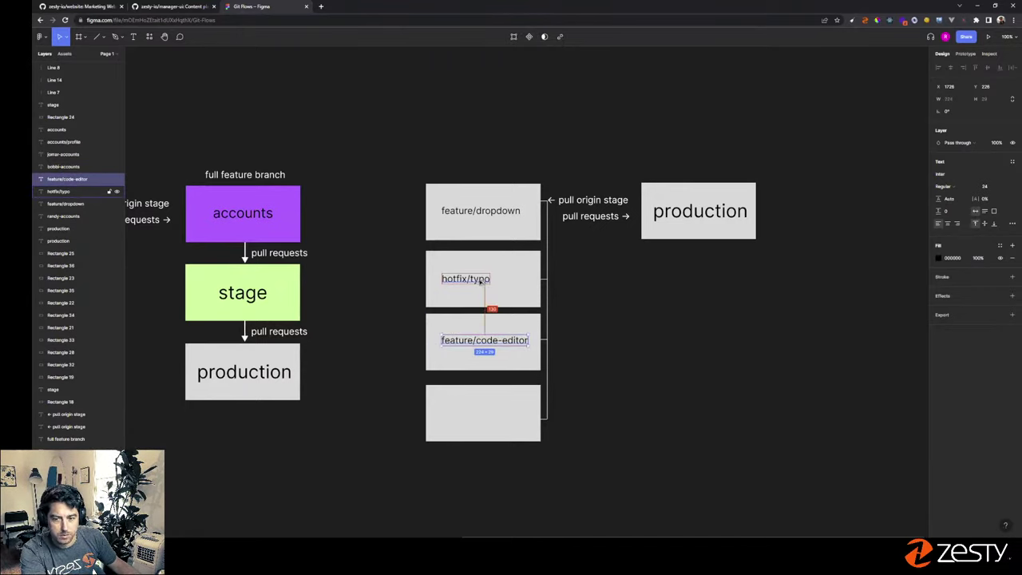
# - Copy the label into the fourth box as hotfix/ui-error, widened onto one line
pyautogui.keyDown('alt'); pyautogui.moveTo(482, 285); pyautogui.dragTo(481, 421); pyautogui.keyUp('alt')
pyautogui.doubleClick(482, 421)
pyautogui.doubleClick(480, 413)
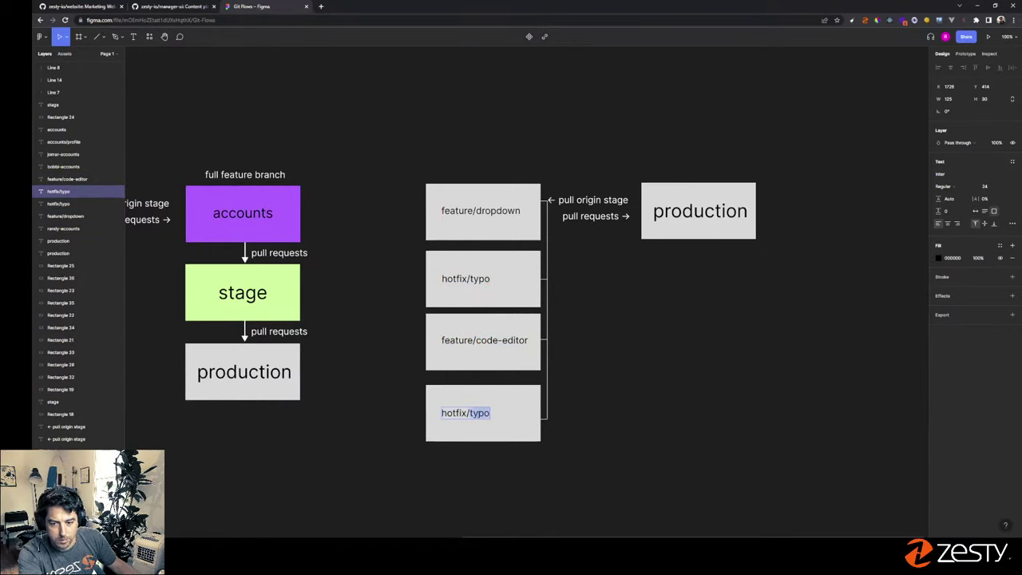
pyautogui.write('ui-error')
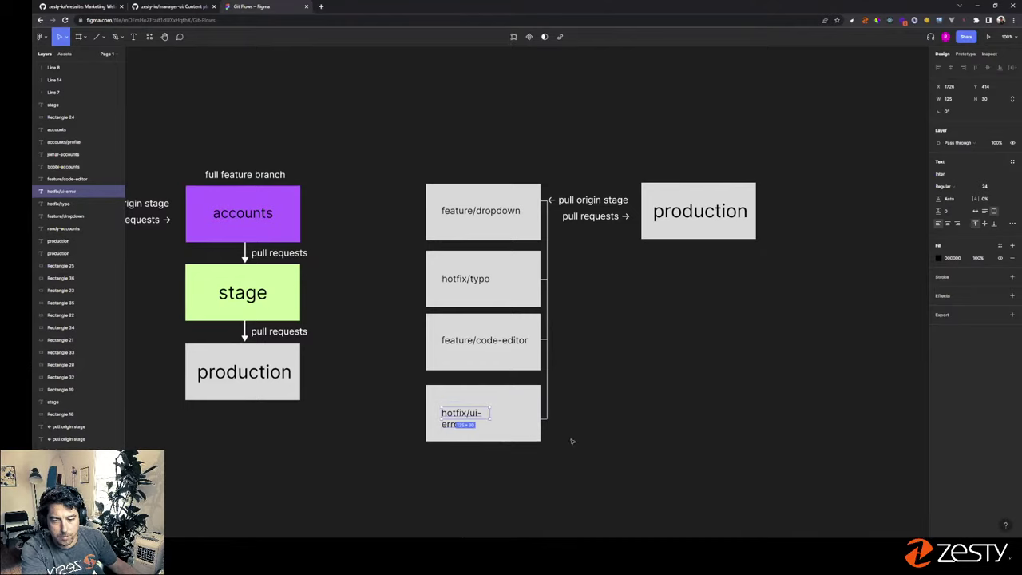
pyautogui.press('Escape')
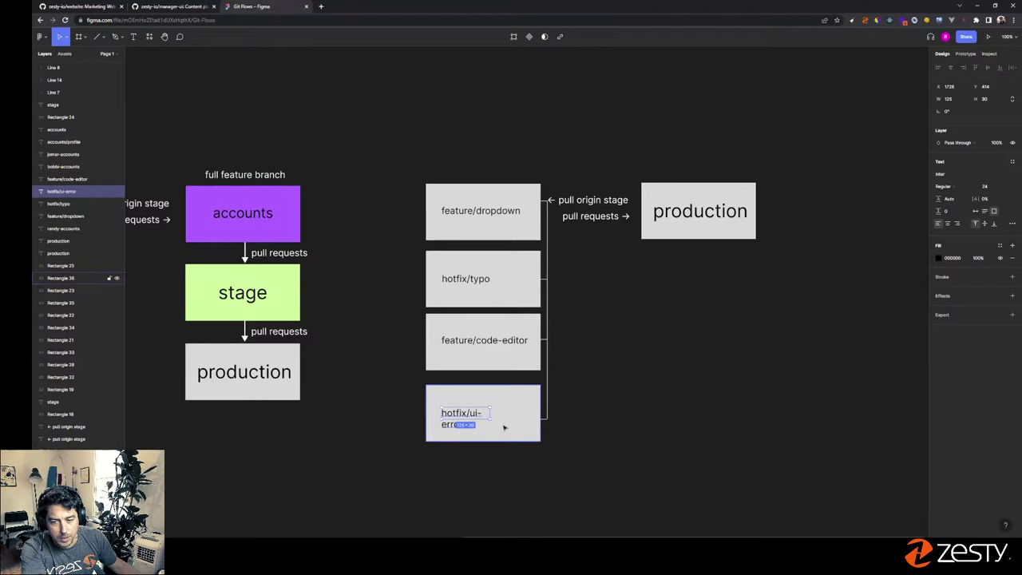
pyautogui.moveTo(490, 418); pyautogui.dragTo(523, 421)
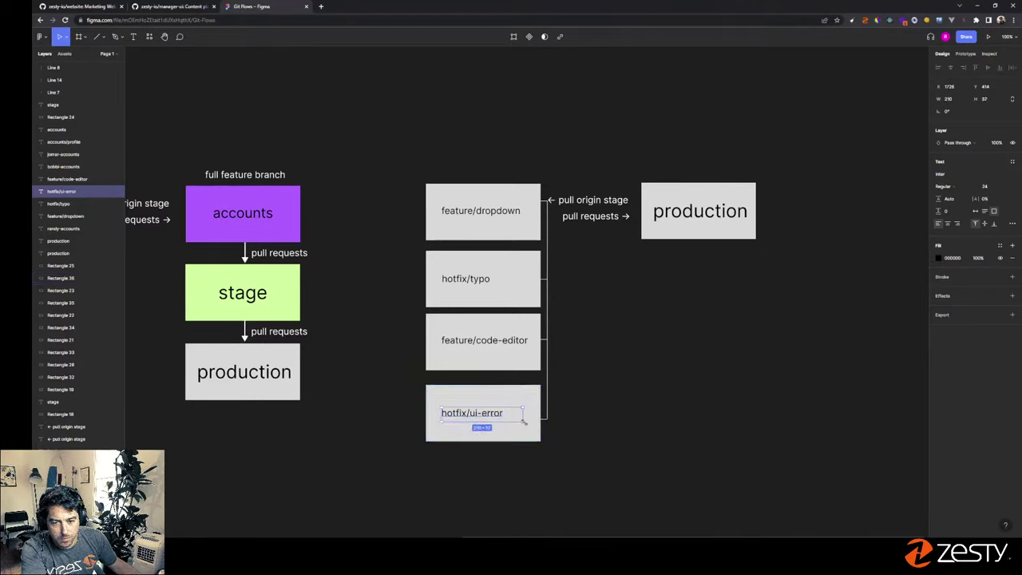
pyautogui.click(629, 429)
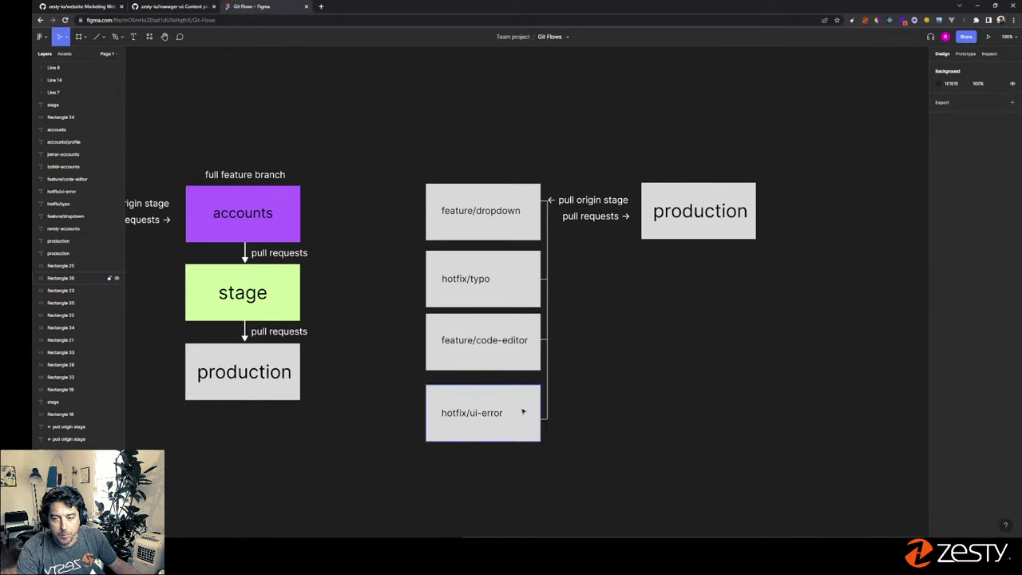
pyautogui.click(483, 415)
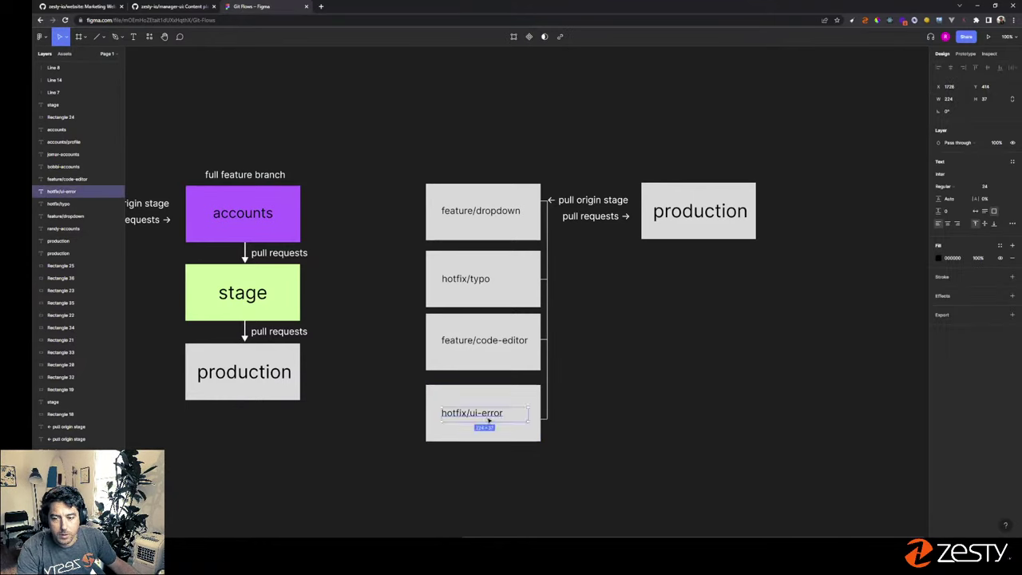
pyautogui.click(495, 475)
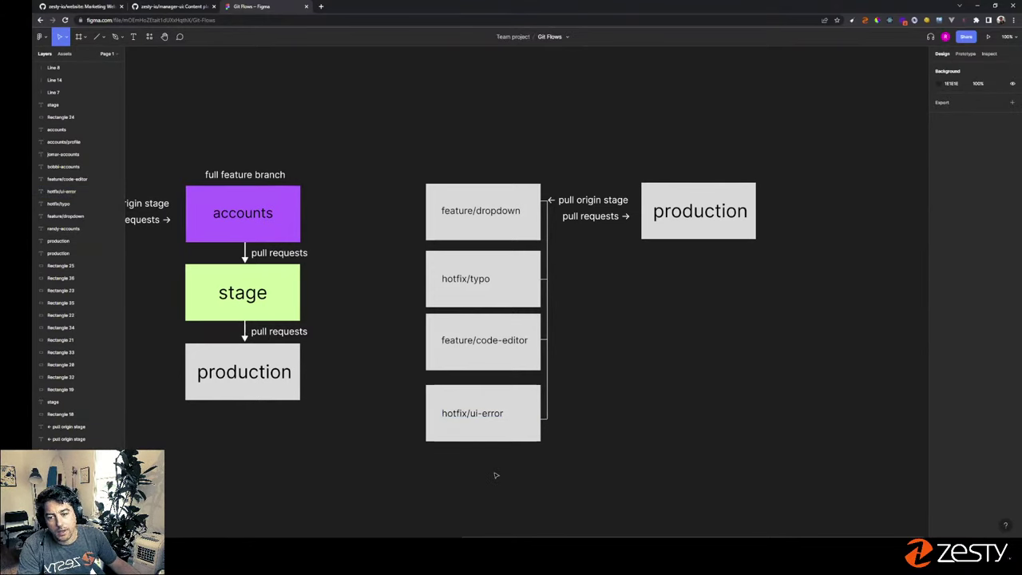
pyautogui.doubleClick(459, 414)
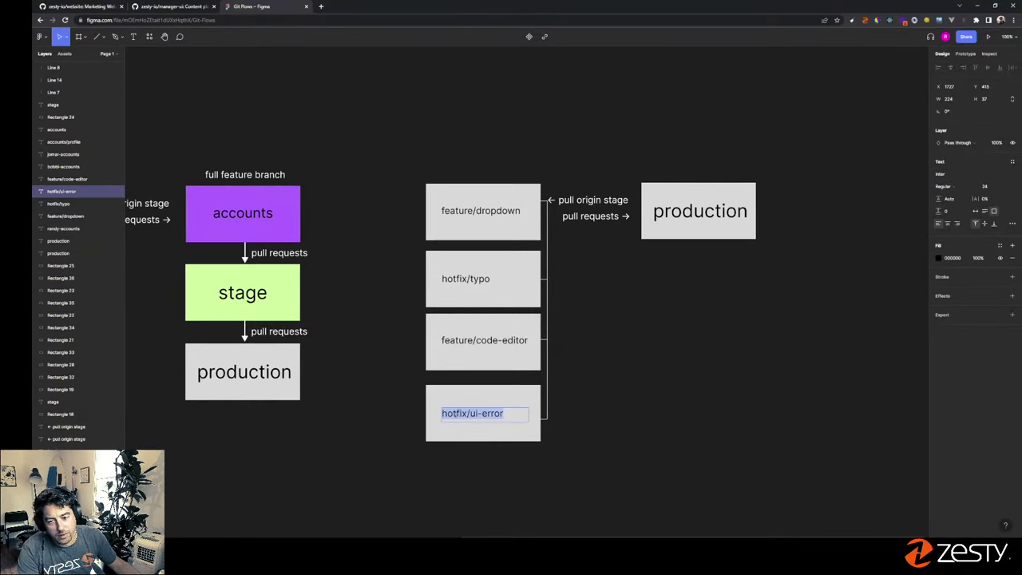
pyautogui.moveTo(470, 414); pyautogui.dragTo(529, 414)
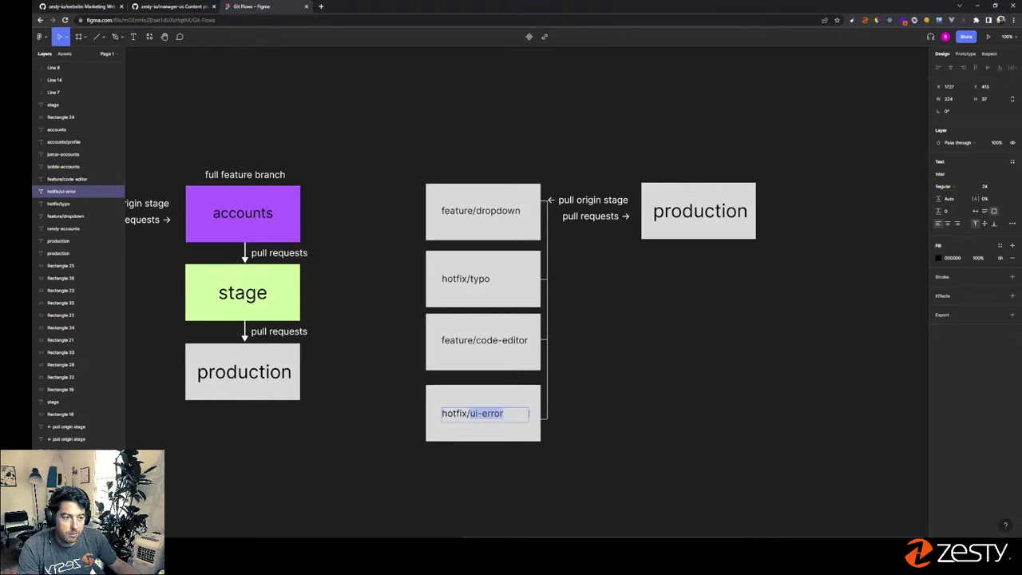
pyautogui.press('Escape')
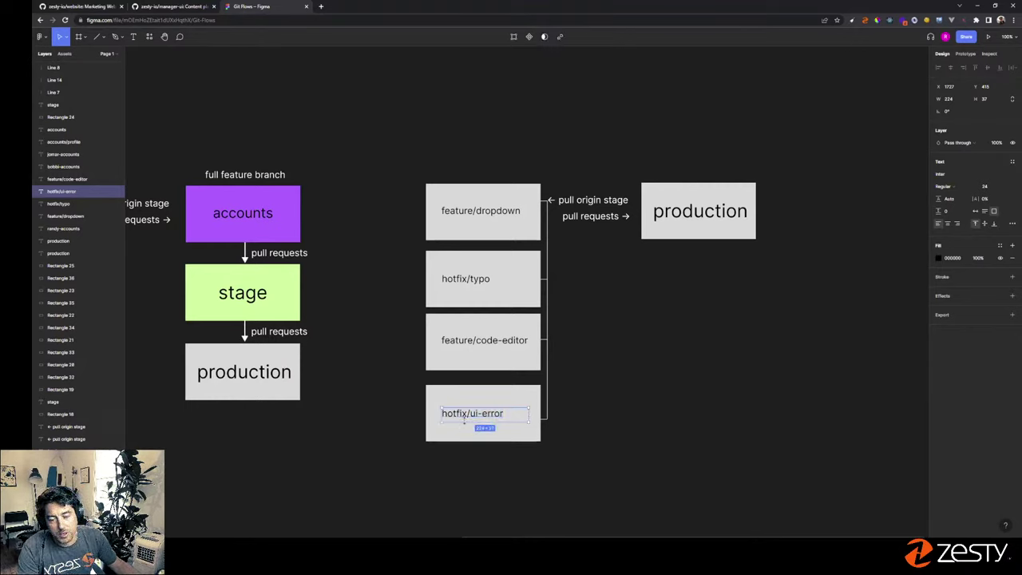
pyautogui.click(506, 463)
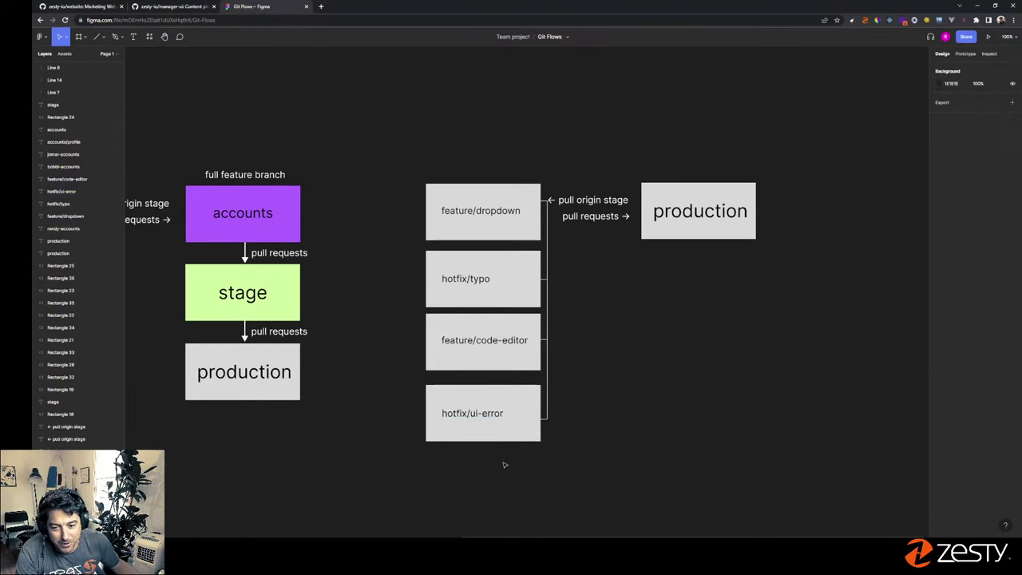
pyautogui.click(482, 418)
pyautogui.press('Return')
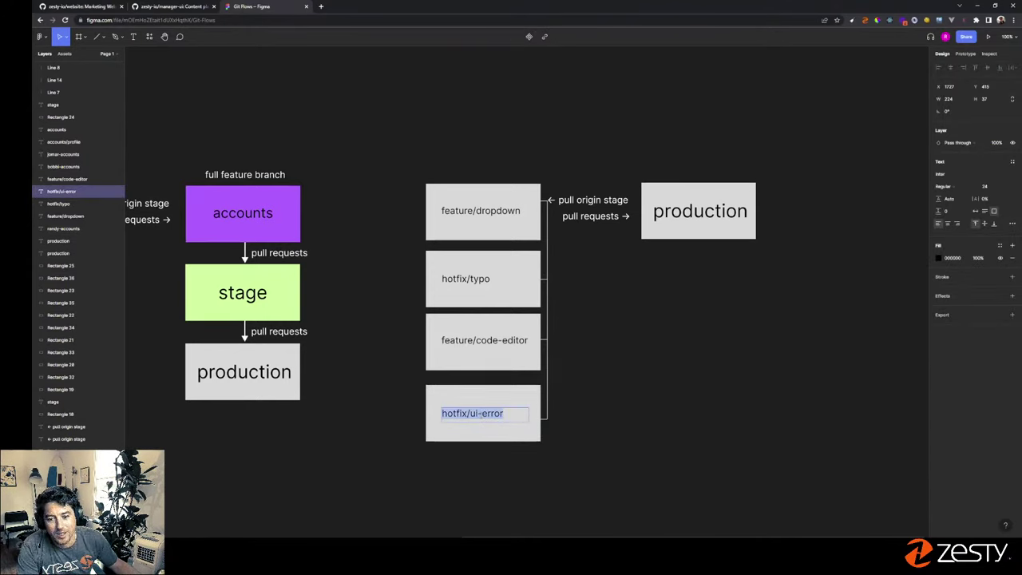
pyautogui.press('Escape')
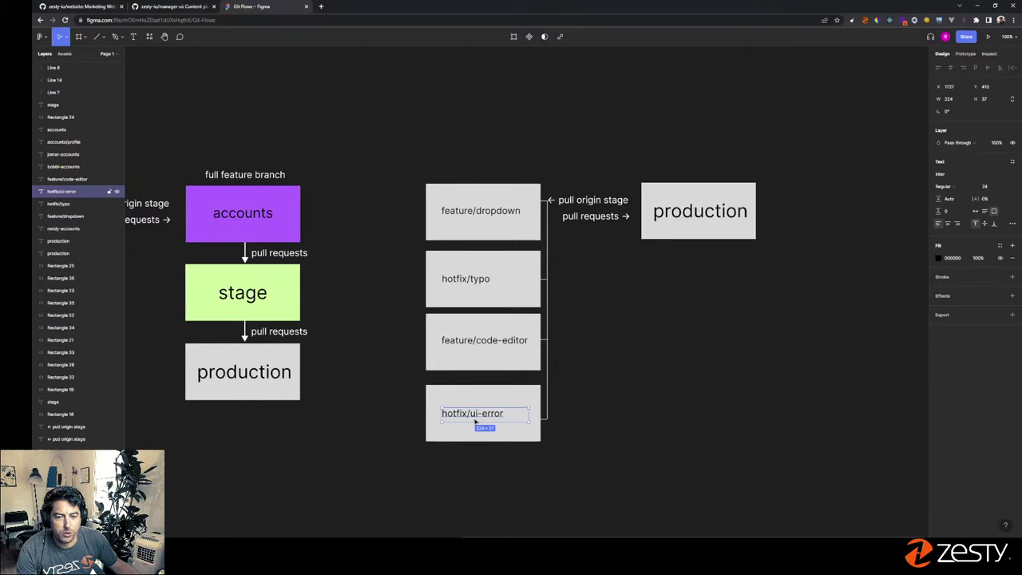
pyautogui.click(470, 477)
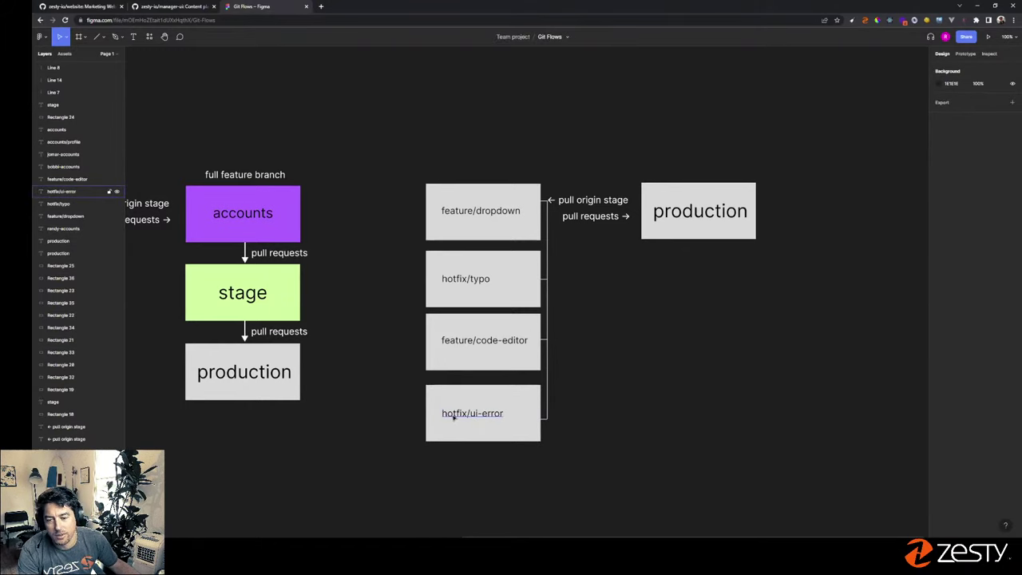
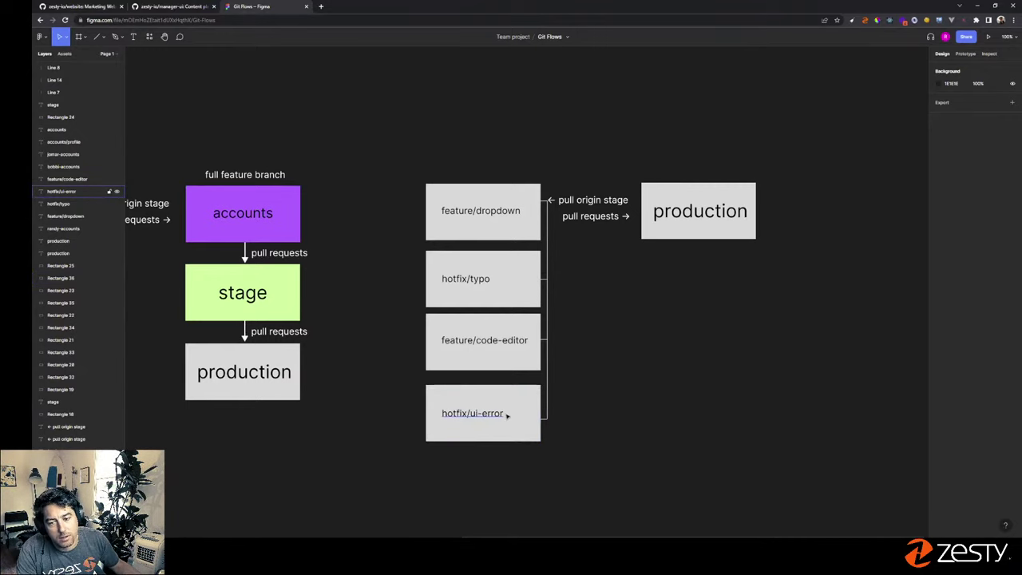
# - Nudge the hotfix/ui-error label into line with the other branch labels
pyautogui.click(466, 418)
pyautogui.moveTo(468, 417); pyautogui.dragTo(464, 414)
pyautogui.click(586, 388)
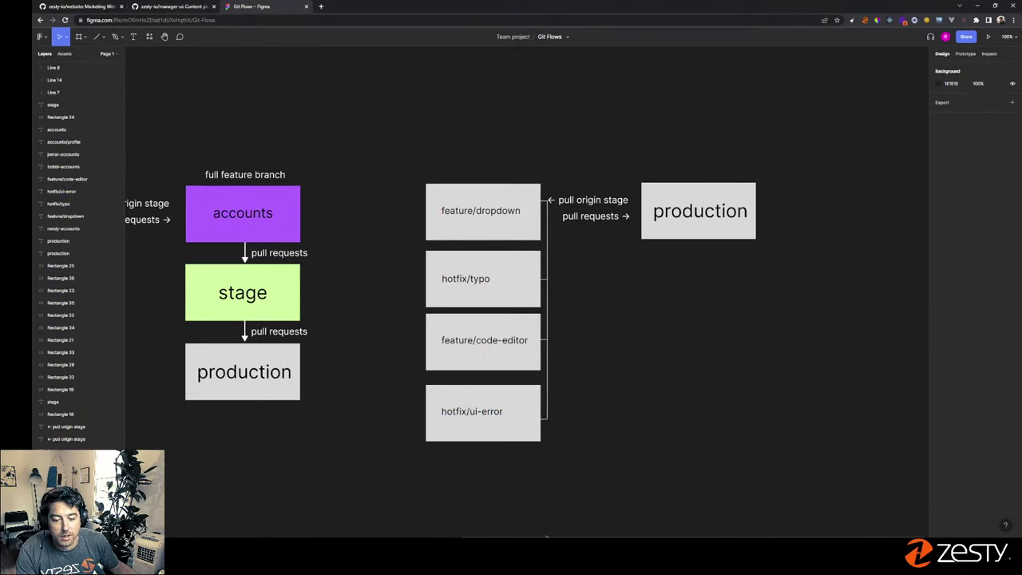
# - Select the randy, bobbi and jomar branch boxes together
pyautogui.hscroll(-15, 546, 538)
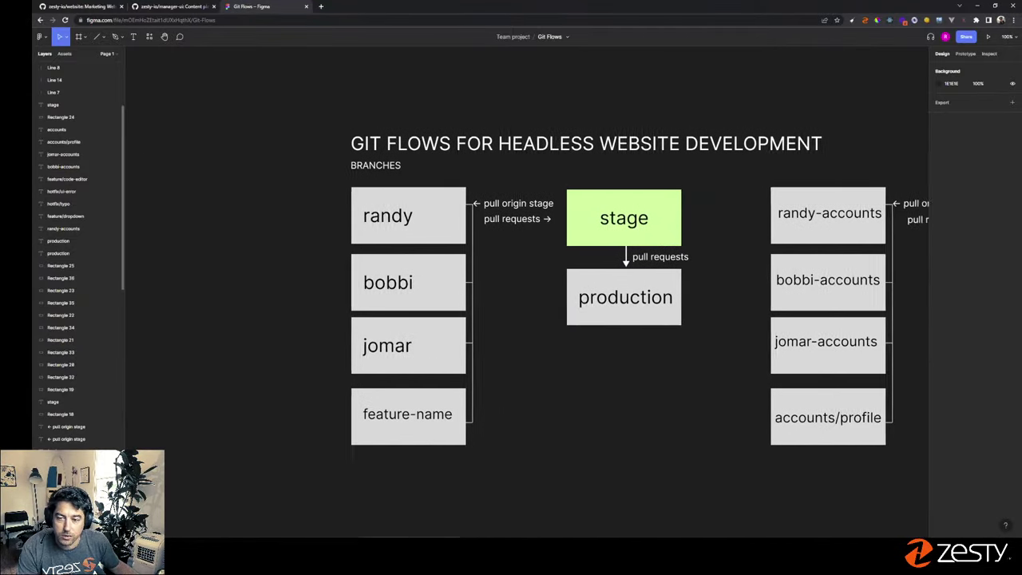
pyautogui.hscroll(5, 527, 320)
pyautogui.click(272, 232)
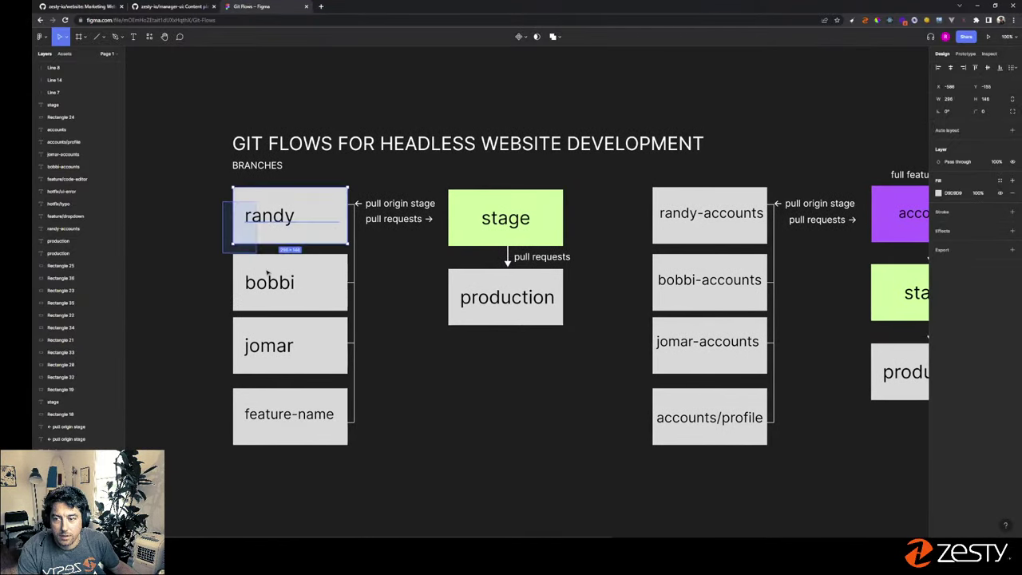
pyautogui.moveTo(268, 274); pyautogui.dragTo(196, 297)
# - In the zesty-io/website repo, switch to the jomar-dxp-pages branch found by searching 'dxp'
pyautogui.click(87, 6)
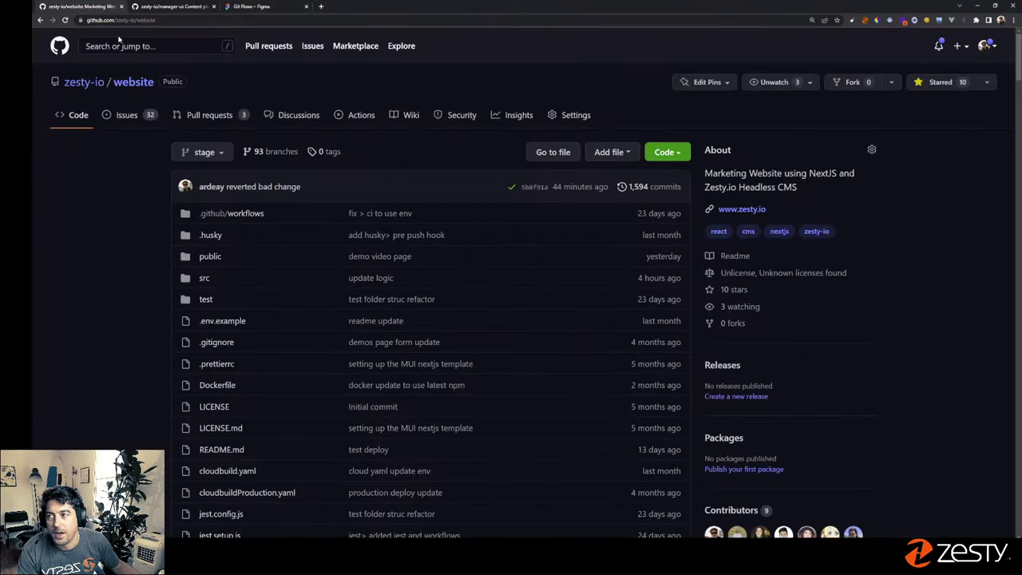
pyautogui.click(203, 153)
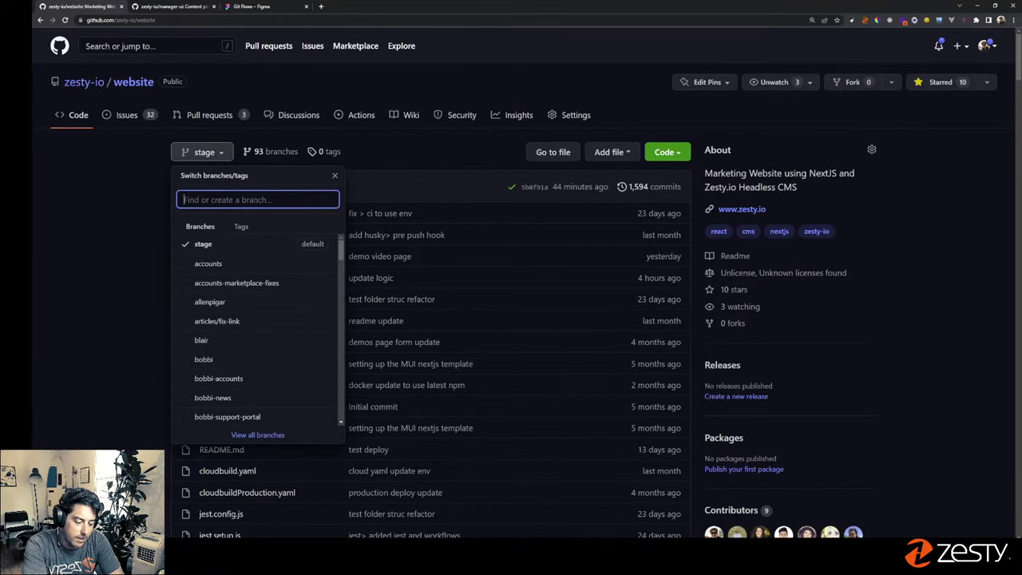
pyautogui.write('dxp')
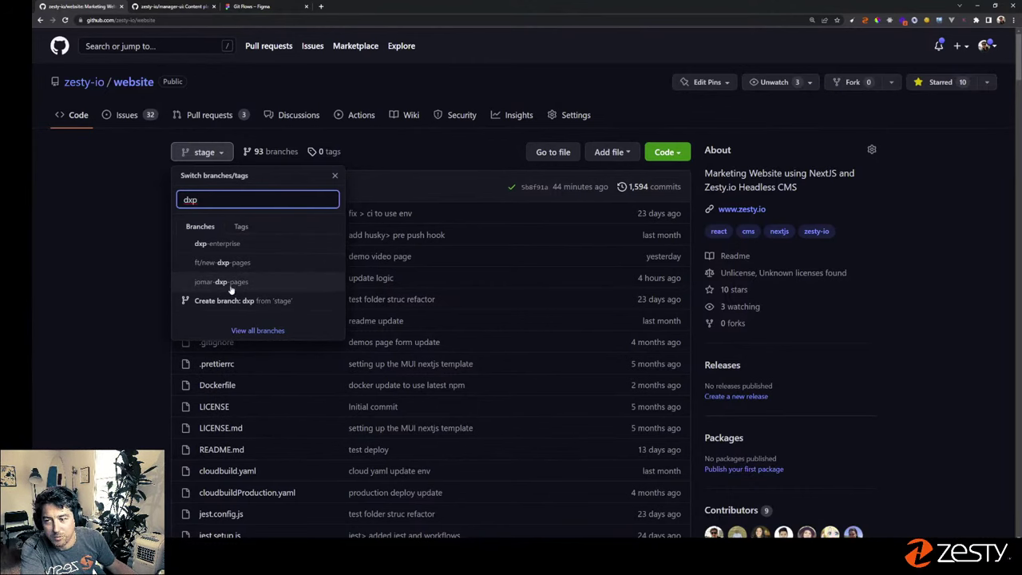
pyautogui.hotkey('ctrl', 'a')
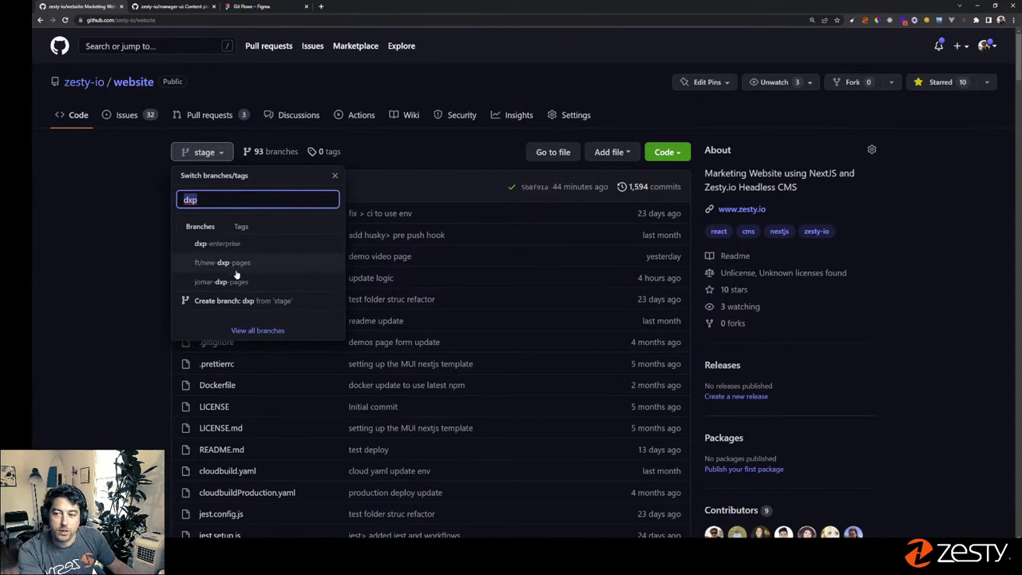
pyautogui.click(274, 282)
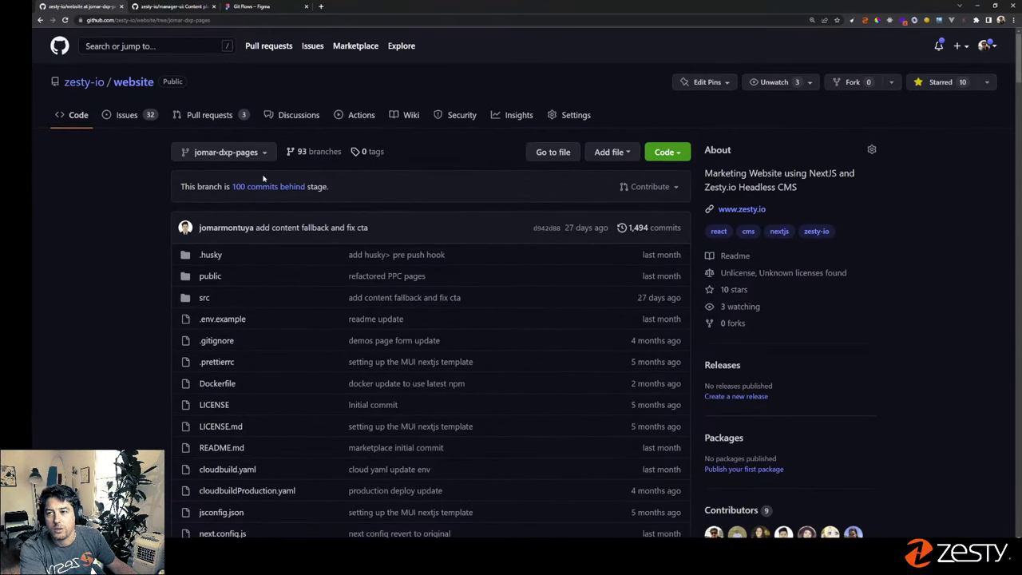
# - Look over the open pull requests and the branch list, back in the code view
pyautogui.click(209, 117)
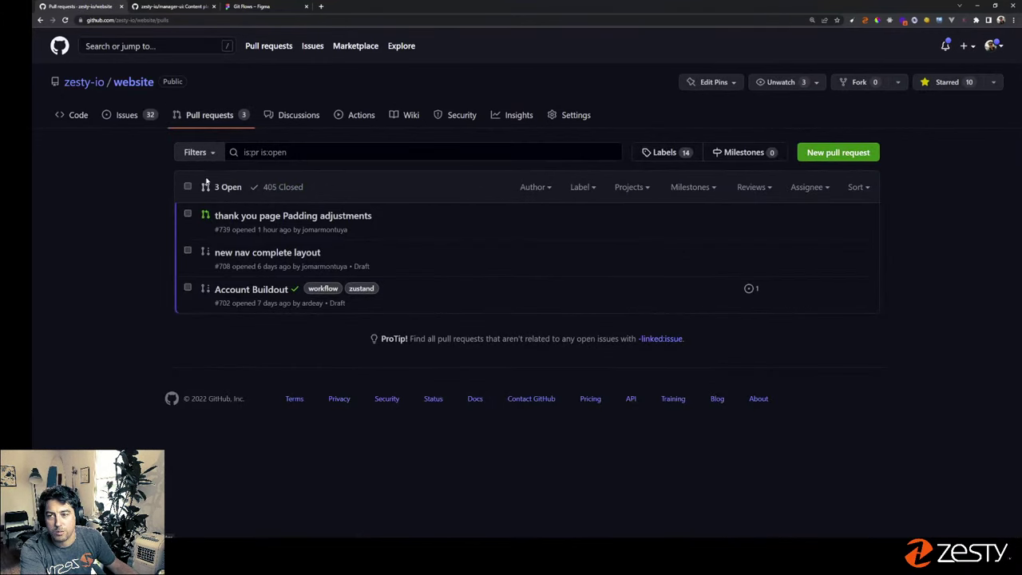
pyautogui.click(319, 152)
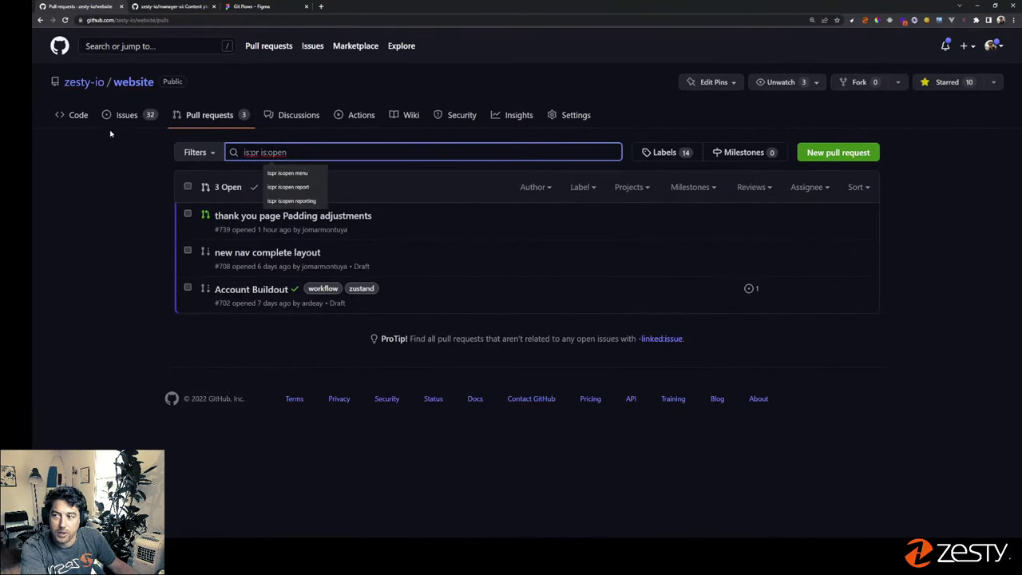
pyautogui.click(80, 116)
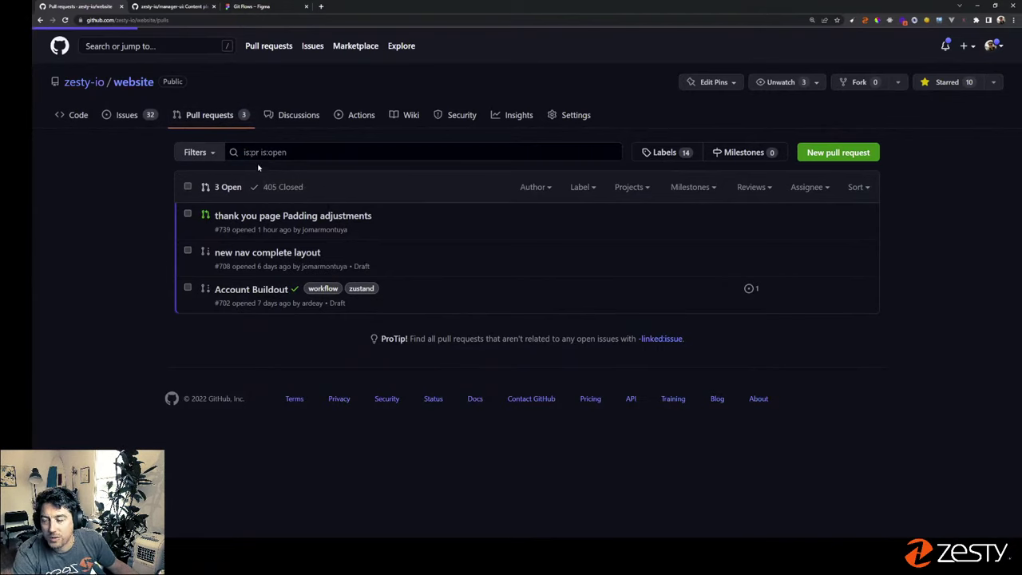
pyautogui.click(232, 153)
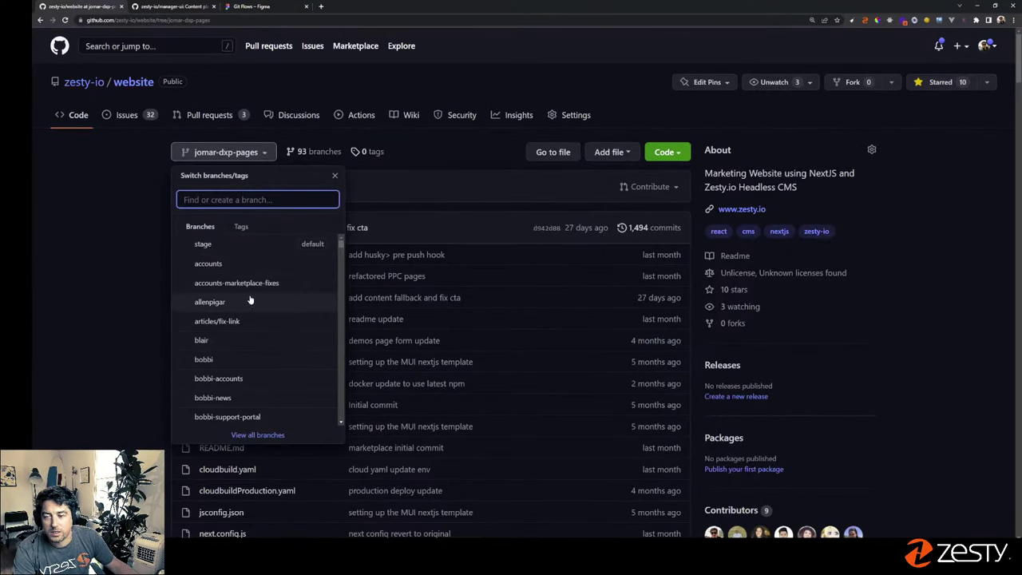
pyautogui.scroll(-6, 254, 314)
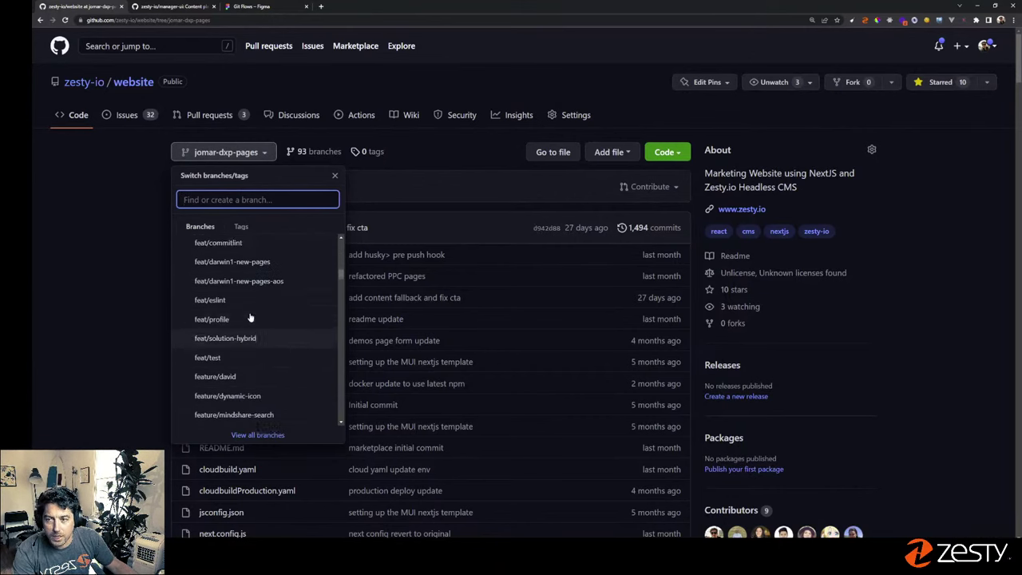
pyautogui.scroll(6, 247, 320)
pyautogui.click(160, 228)
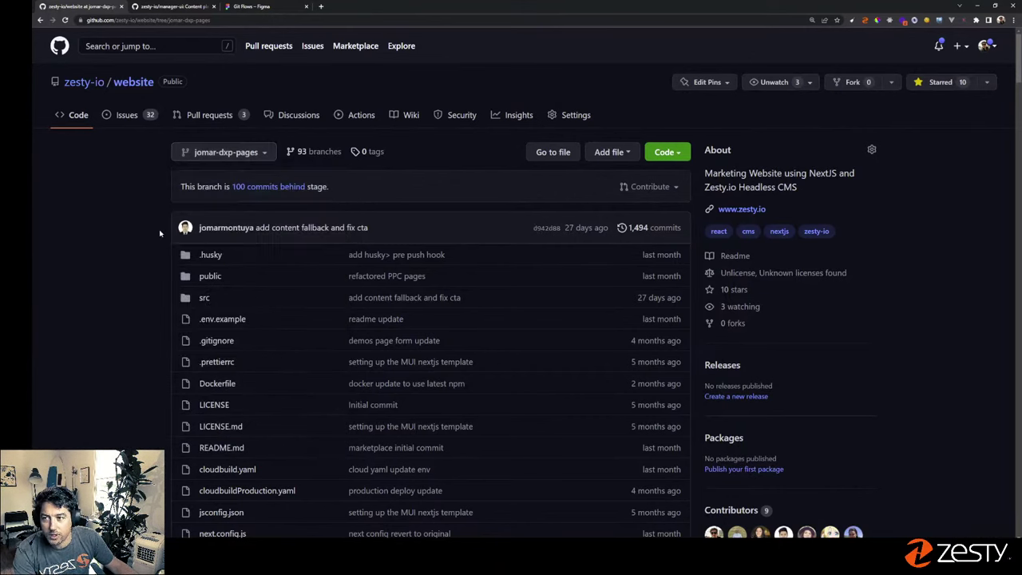
# - Filter the pull requests list to show the 405 closed ones
pyautogui.click(212, 117)
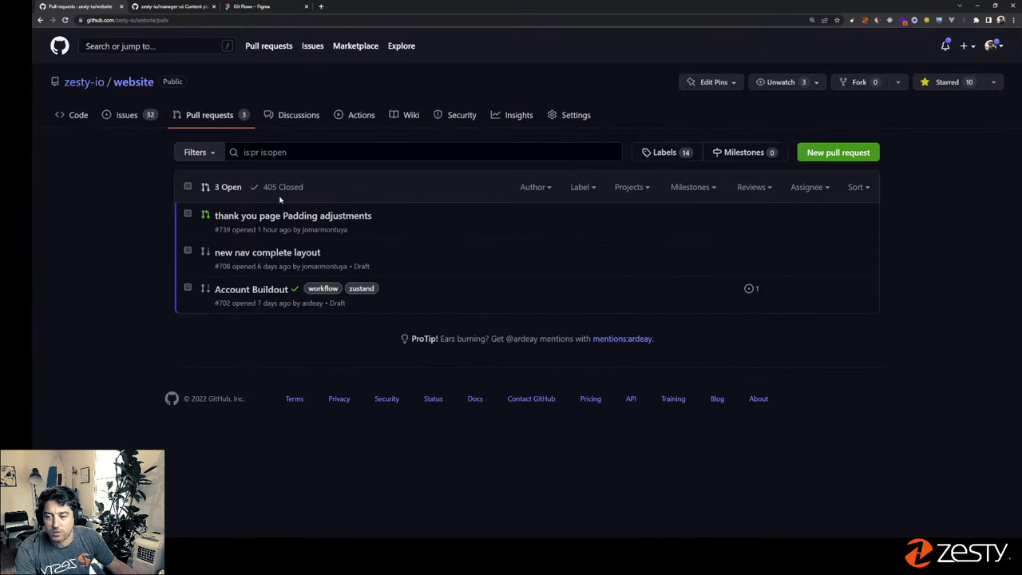
pyautogui.click(210, 120)
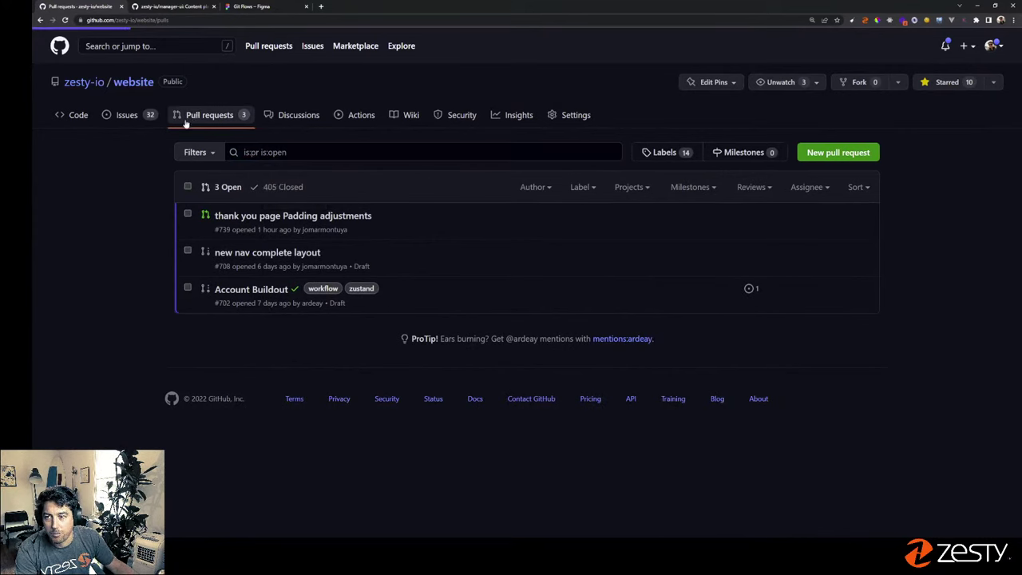
pyautogui.click(263, 151)
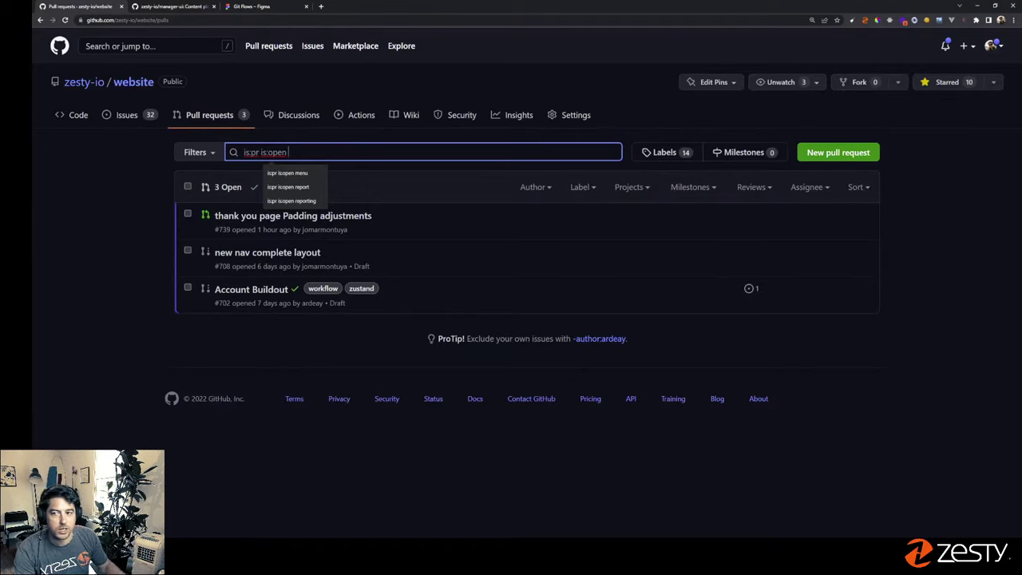
pyautogui.click(285, 198)
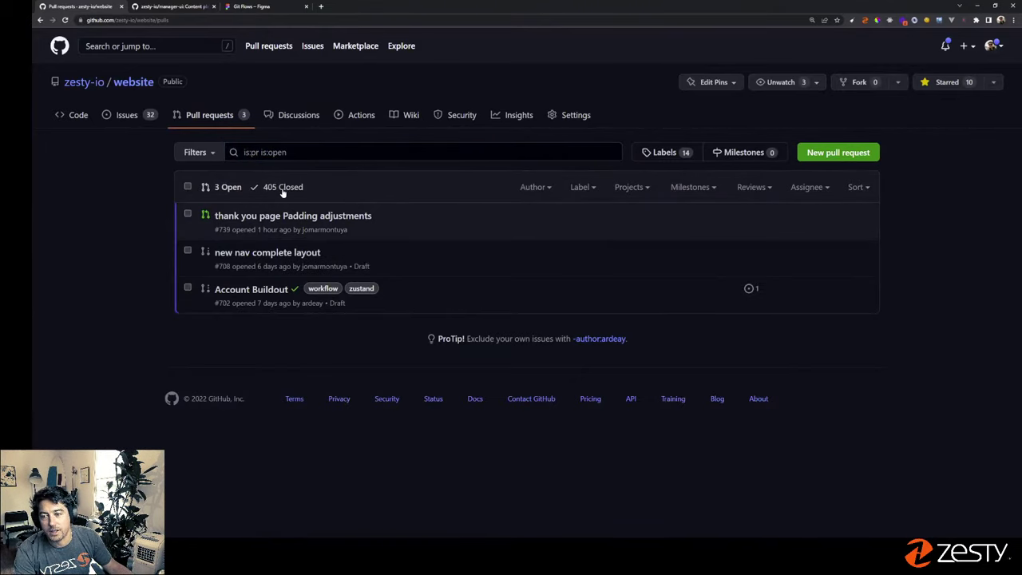
pyautogui.click(280, 187)
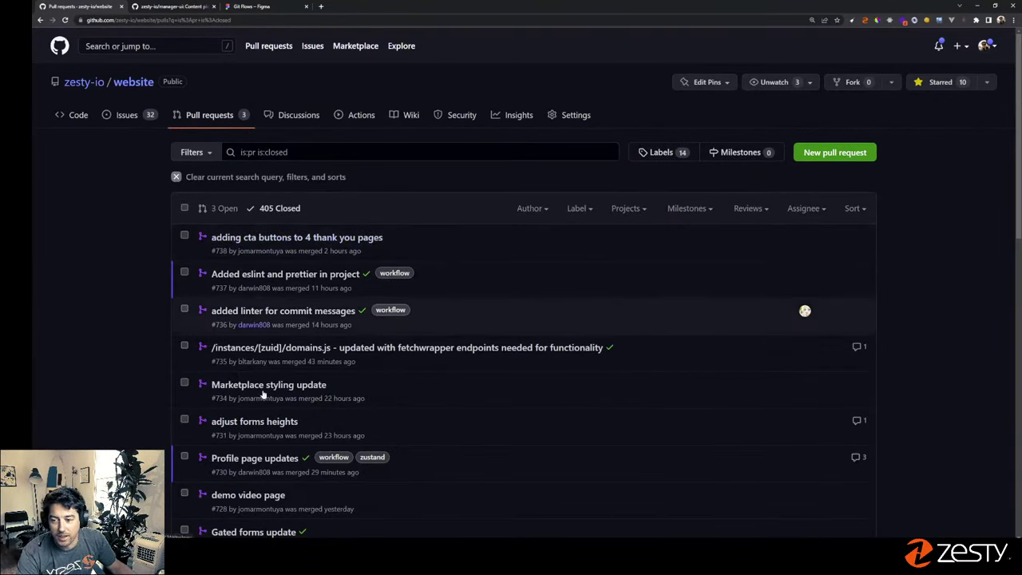
# - Read the closed new PPC pages pull request #712, then return to the closed list
pyautogui.scroll(-6, 272, 414)
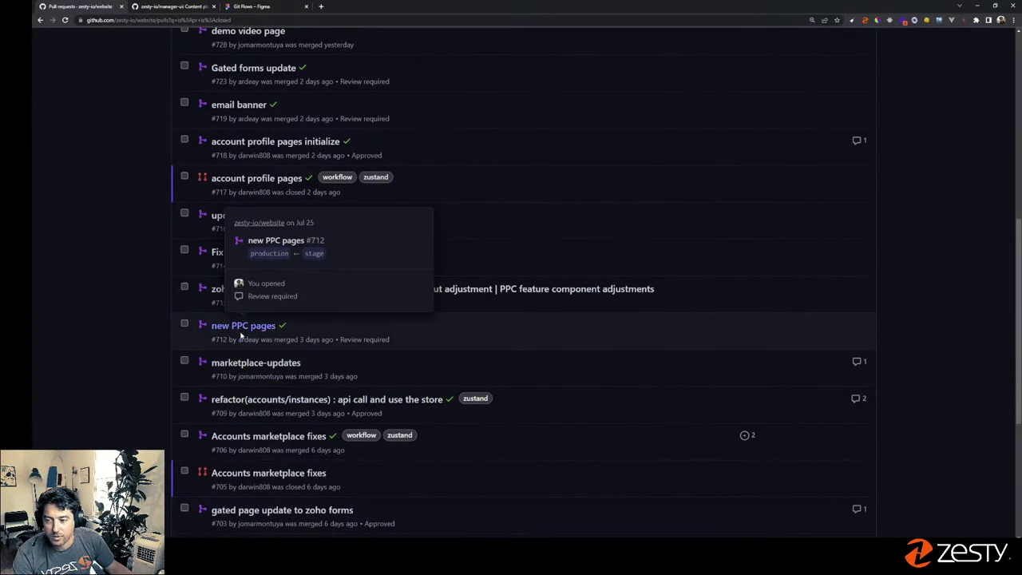
pyautogui.click(244, 326)
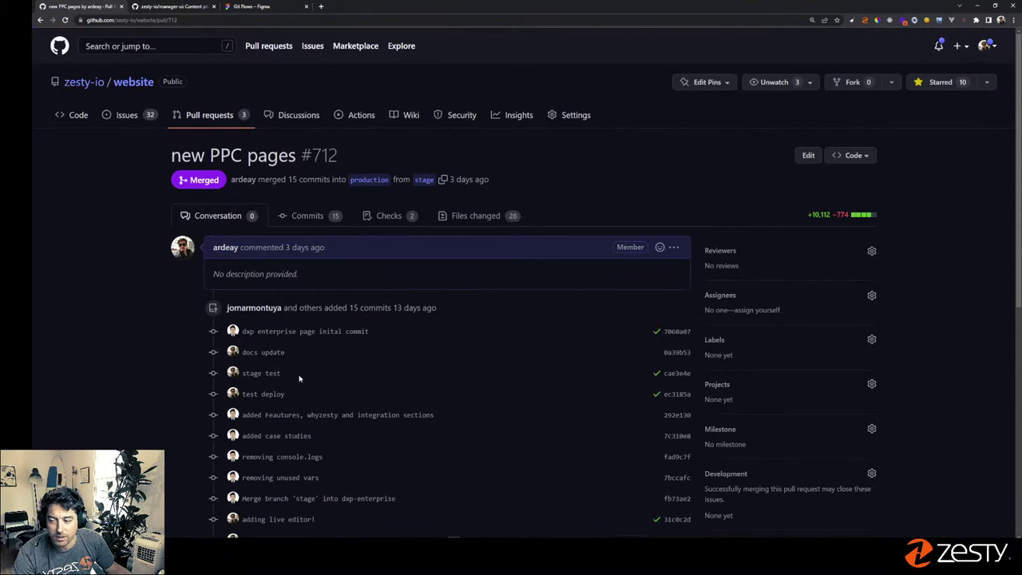
pyautogui.scroll(-2, 344, 343)
pyautogui.scroll(2, 313, 379)
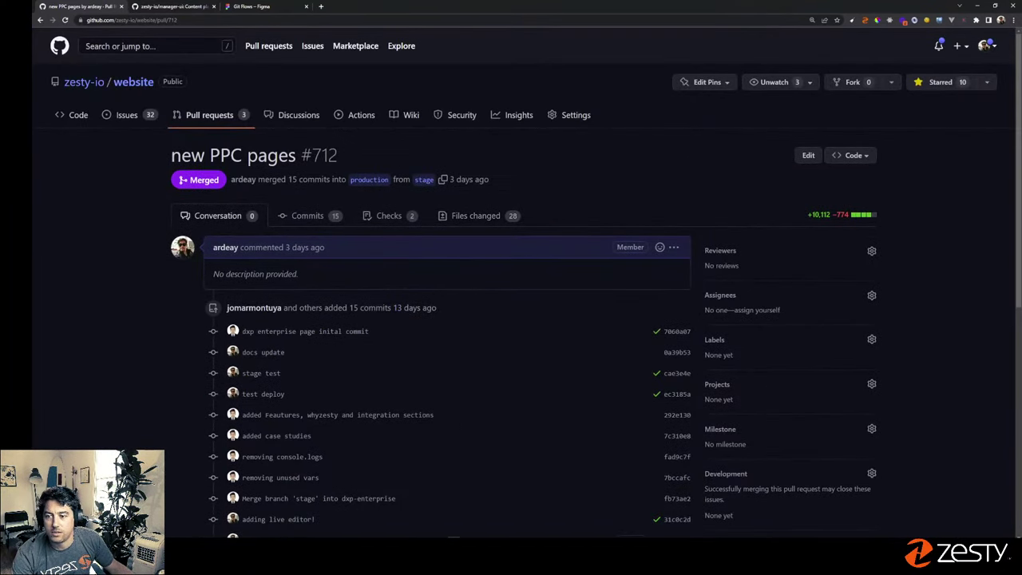
pyautogui.click(38, 20)
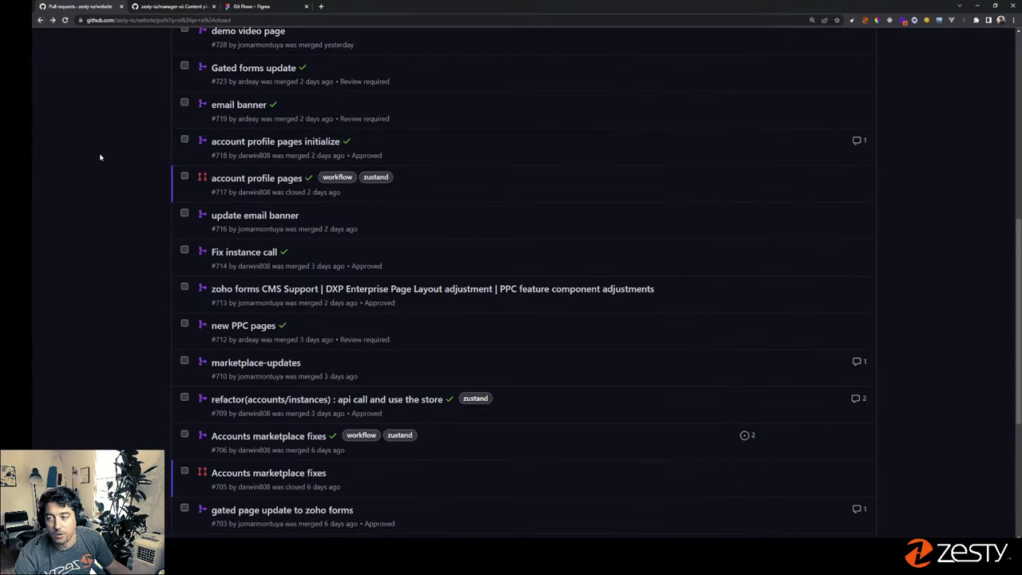
# - Browse the repository's issues and file listing, then move to the manager-ui repository
pyautogui.scroll(6, 137, 326)
pyautogui.click(126, 115)
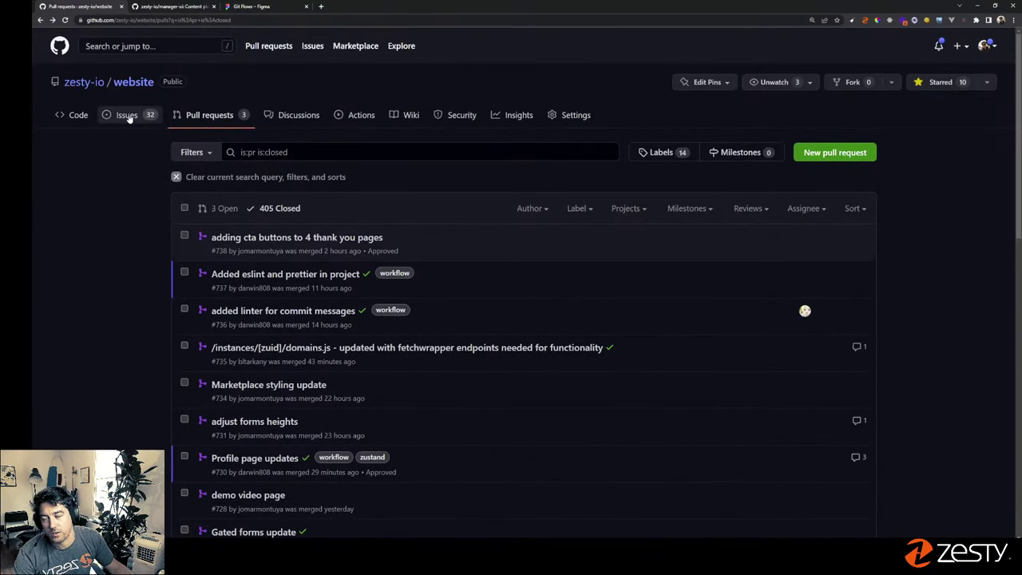
pyautogui.click(73, 116)
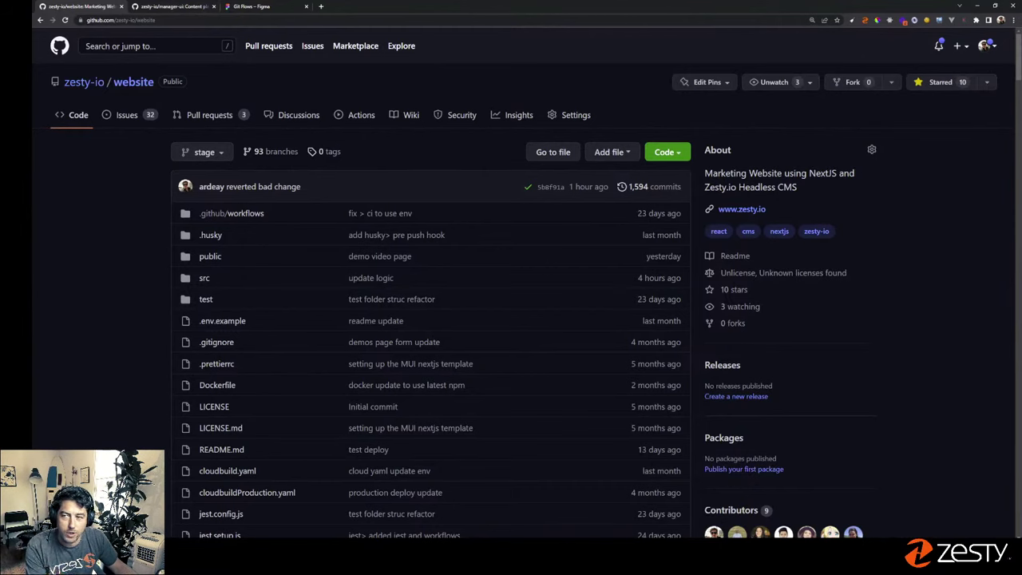
pyautogui.click(191, 8)
# - Return to the Git Flows Figma file and select the stage text in the green box
pyautogui.click(240, 8)
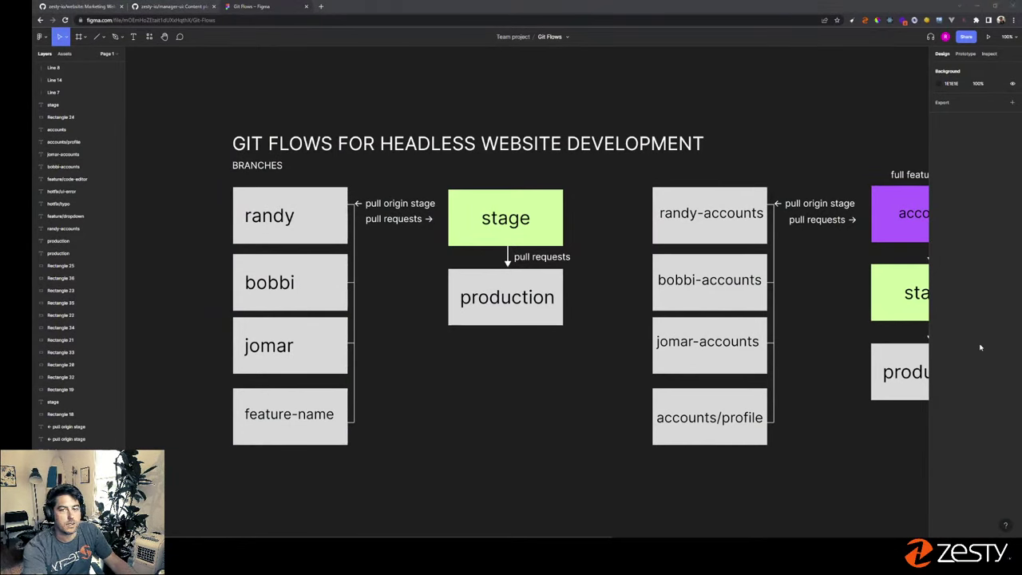
pyautogui.click(518, 220)
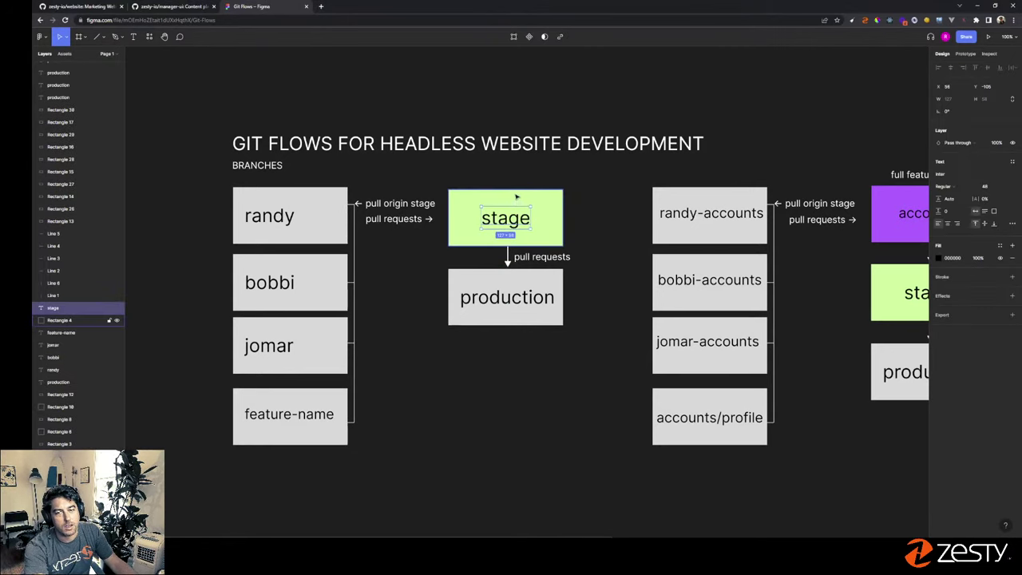
pyautogui.click(504, 179)
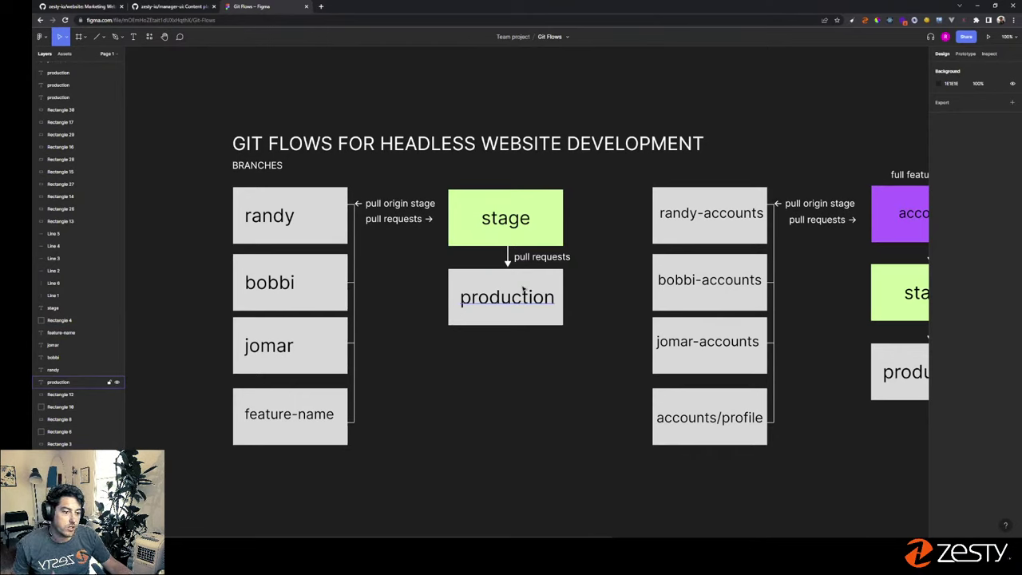
# - Rename the green stage box's text to 'draft'
pyautogui.click(503, 230)
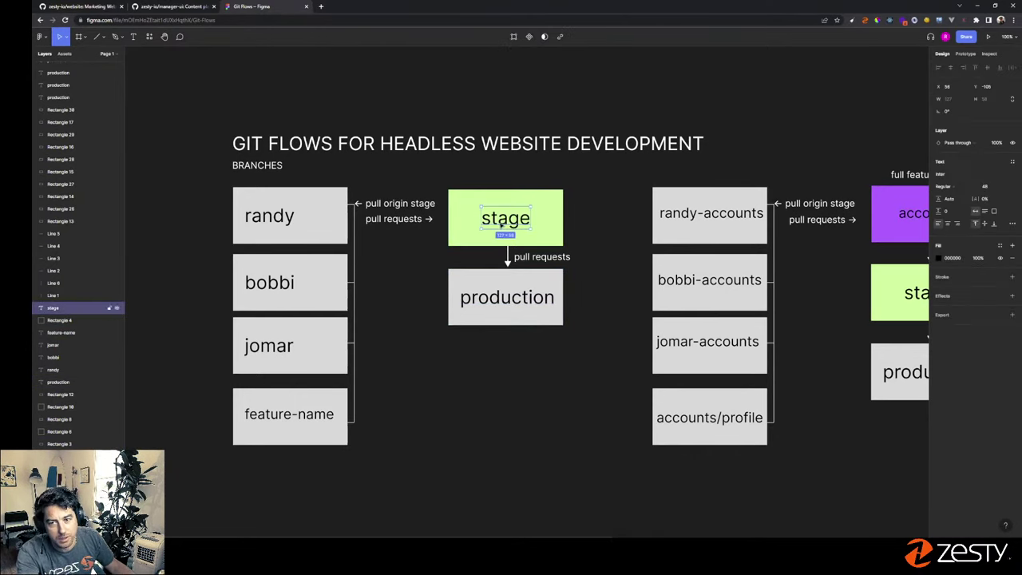
pyautogui.doubleClick(504, 230)
pyautogui.press('Escape')
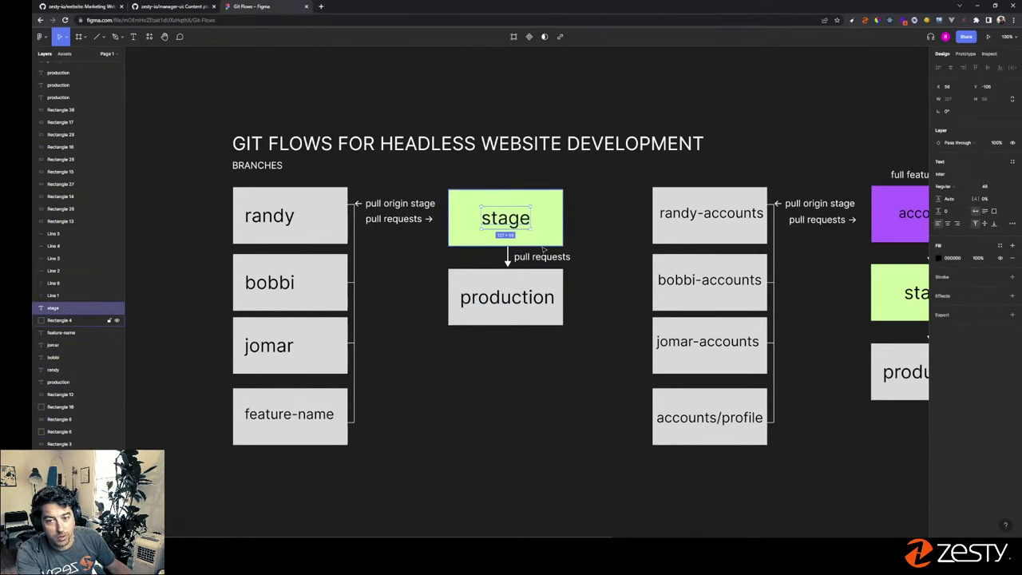
pyautogui.hscroll(5, 435, 244)
pyautogui.scroll(-1, 685, 260)
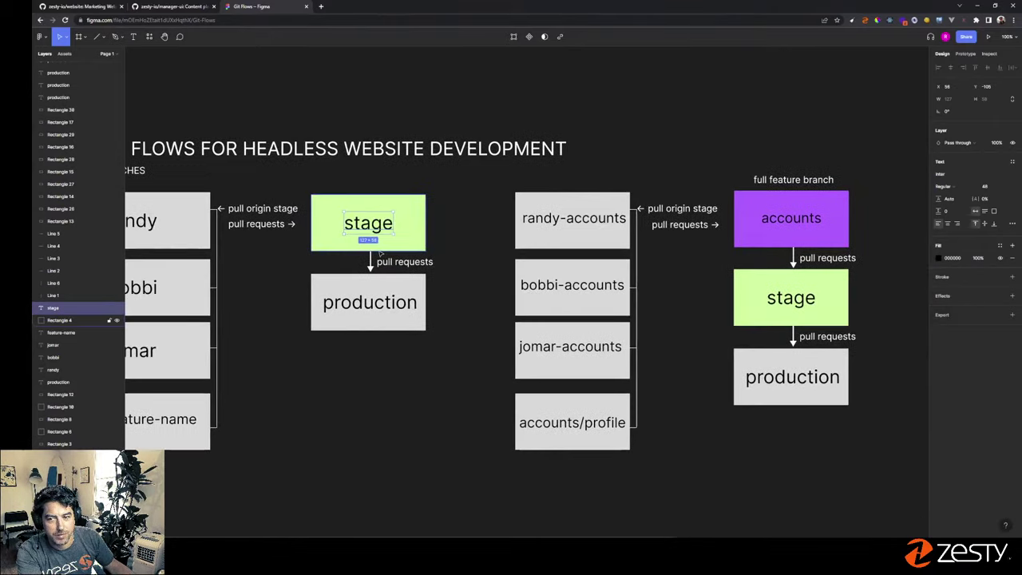
pyautogui.press('Return')
pyautogui.write('draft')
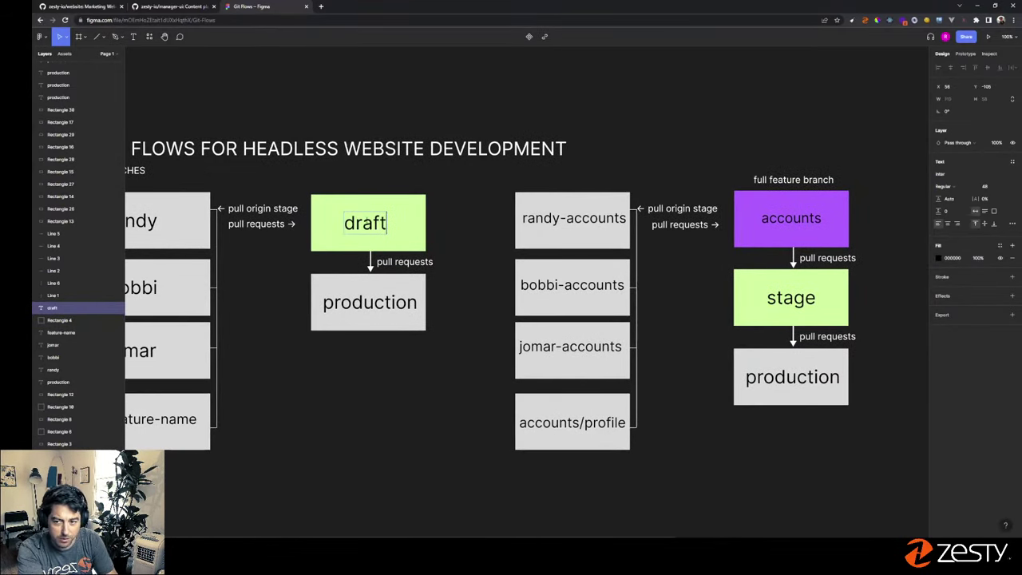
# - Rename the production box's text to 'published'
pyautogui.click(366, 319)
pyautogui.press('Return')
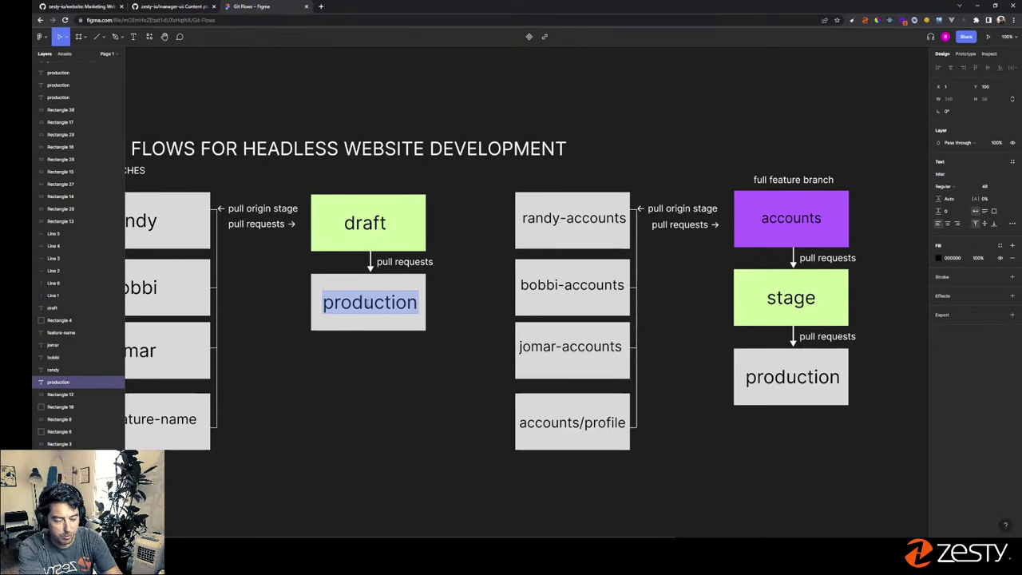
pyautogui.write('published')
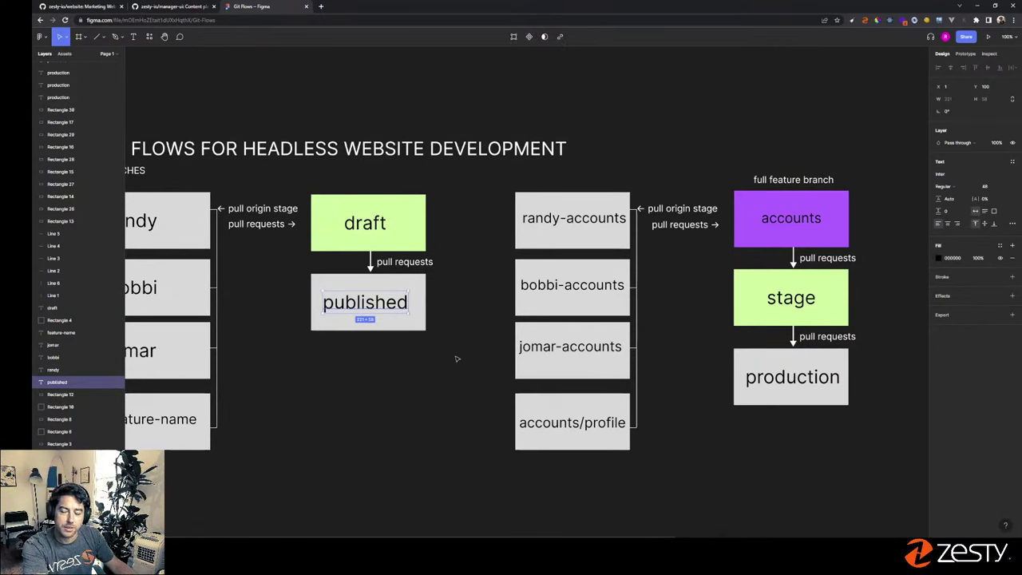
pyautogui.click(457, 359)
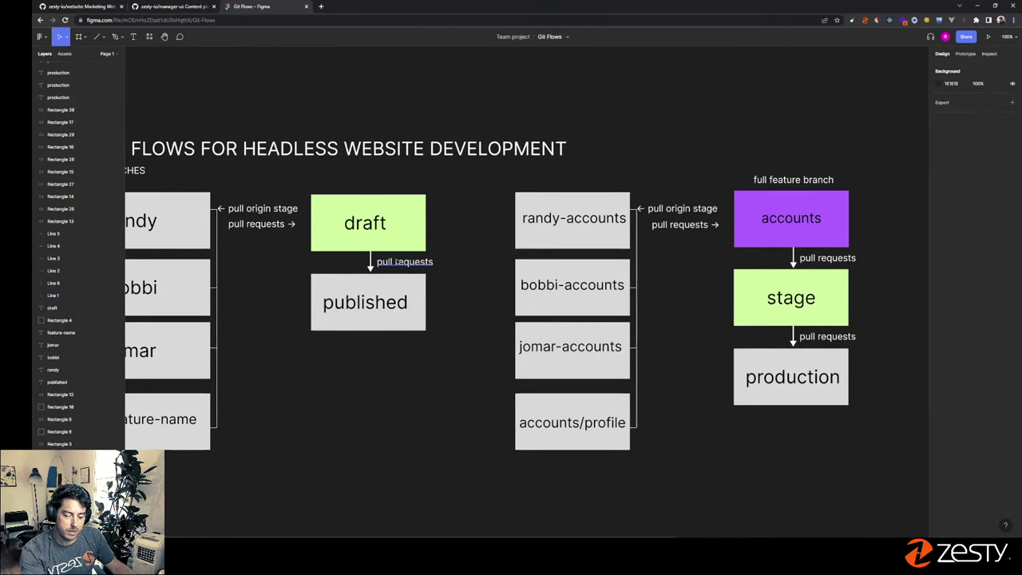
# - Undo both renames and duplicate the pull requests label above the stage box
pyautogui.hotkey('ctrl', 'z')
pyautogui.hotkey('ctrl', 'z')
pyautogui.hotkey('ctrl', 'z')
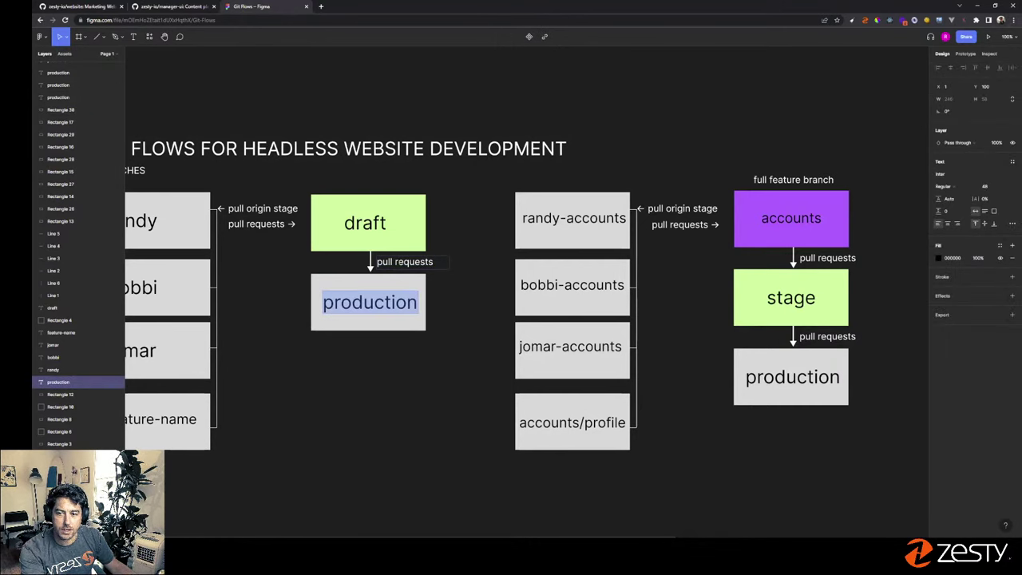
pyautogui.hotkey('ctrl', 'z')
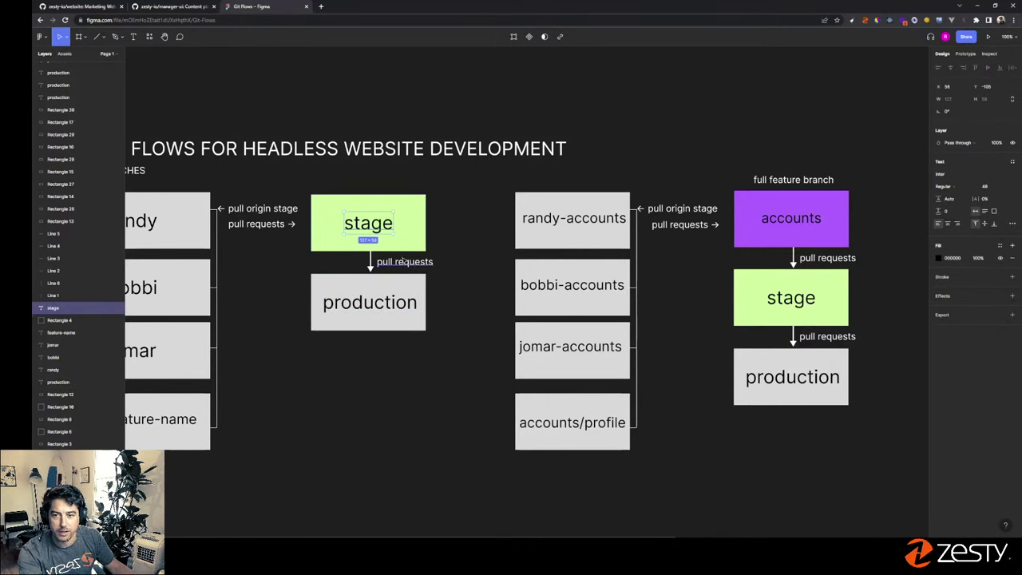
pyautogui.click(405, 262)
pyautogui.press('Escape')
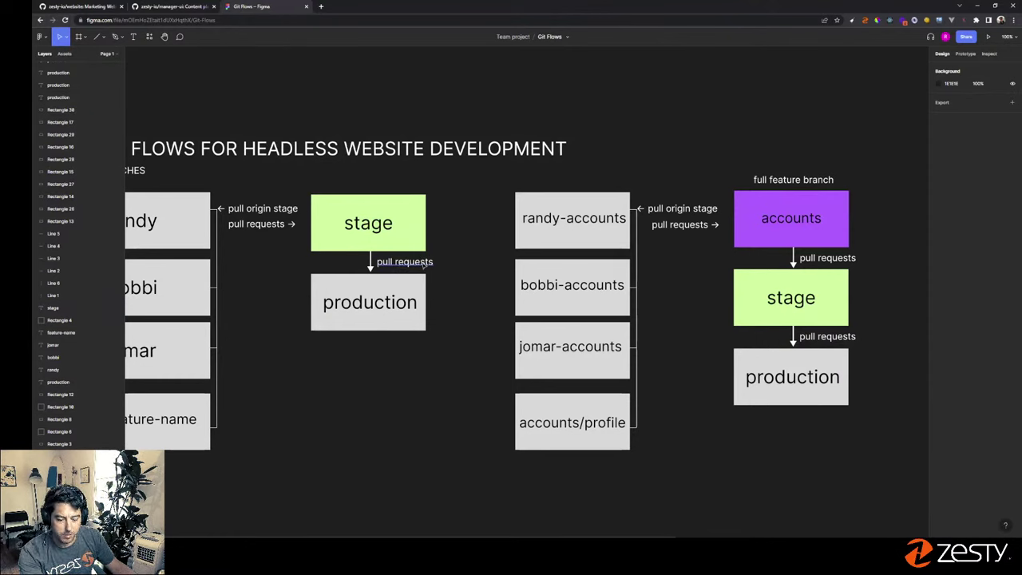
pyautogui.moveTo(405, 262); pyautogui.dragTo(397, 188)
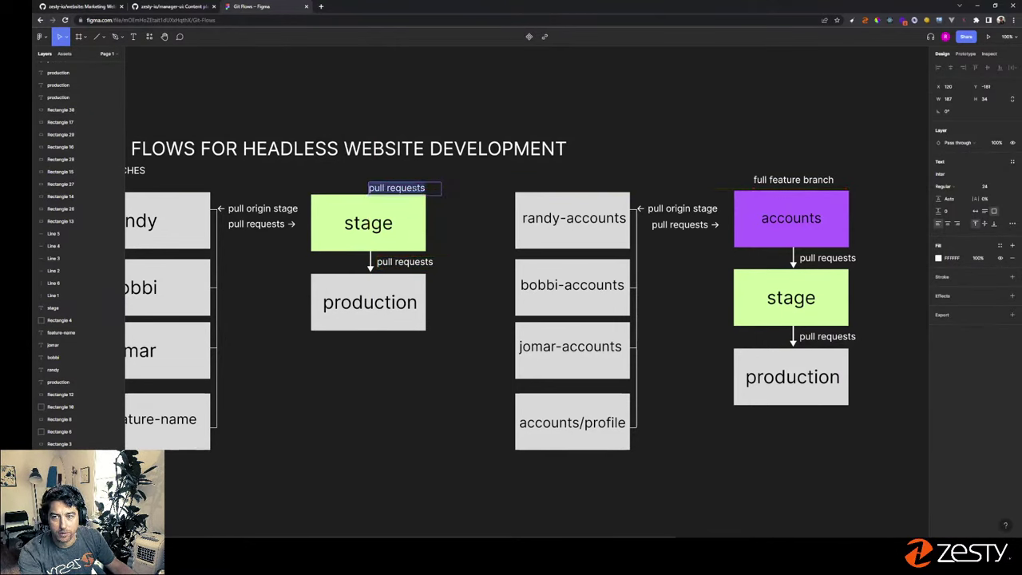
# - Retype the duplicated label as 'draft' and paste a copy of it
pyautogui.write('draft')
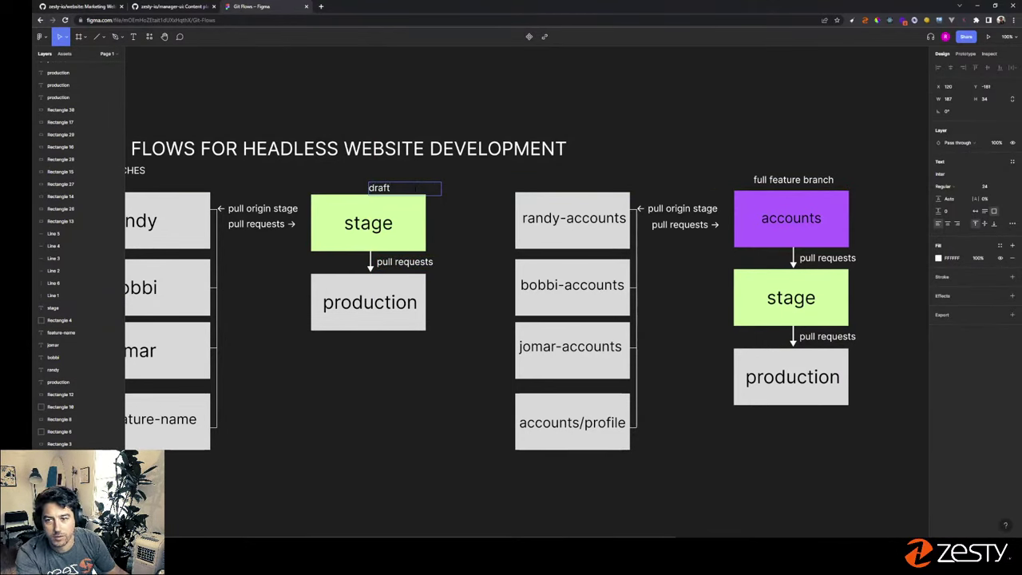
pyautogui.press('Escape')
pyautogui.click(403, 168)
pyautogui.click(381, 192)
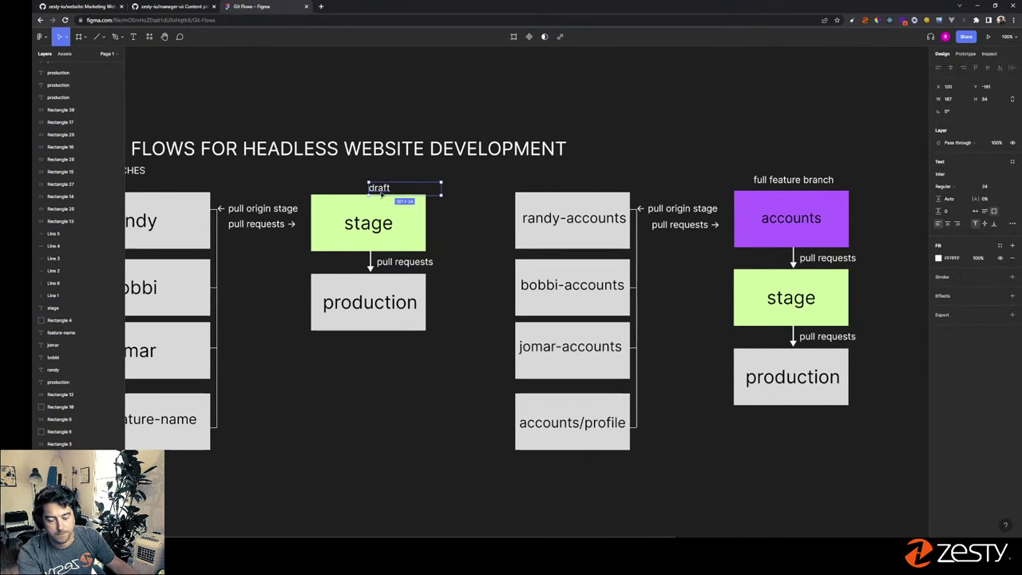
pyautogui.hotkey('ctrl', 'v')
# - Move the copy onto the production box's top edge and retype it 'published'
pyautogui.moveTo(414, 260); pyautogui.dragTo(330, 267)
pyautogui.doubleClick(324, 266)
pyautogui.write('published')
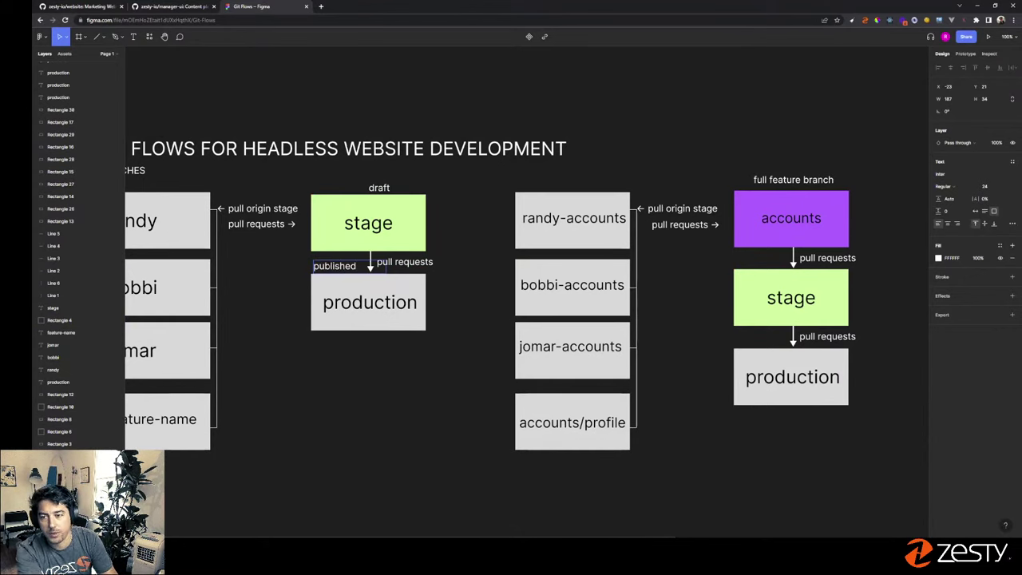
pyautogui.press('Escape')
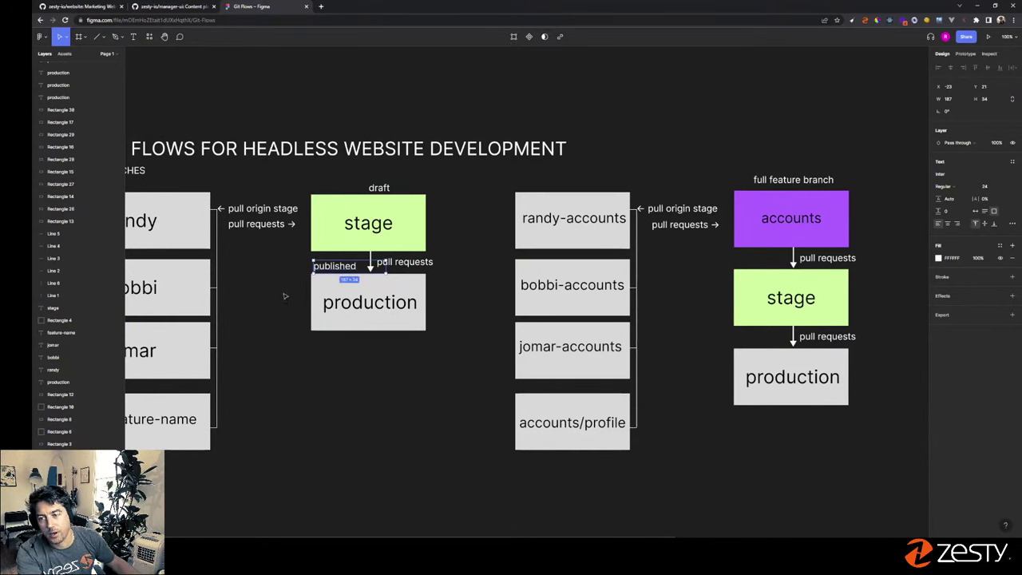
pyautogui.click(280, 272)
pyautogui.moveTo(334, 266); pyautogui.dragTo(333, 266)
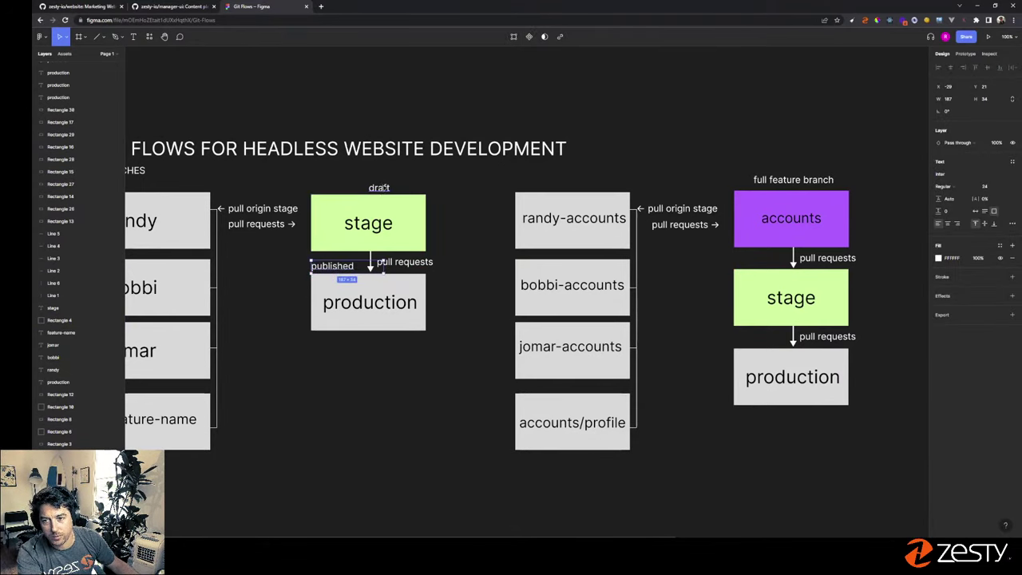
# - Align the draft and published labels with the stage box's left edge
pyautogui.moveTo(386, 187); pyautogui.dragTo(327, 184)
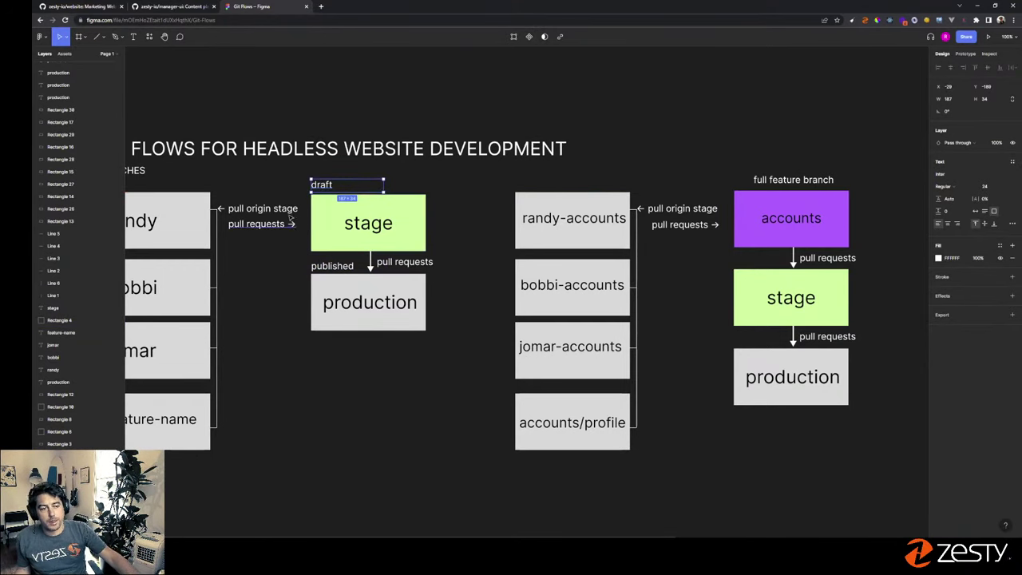
pyautogui.click(290, 176)
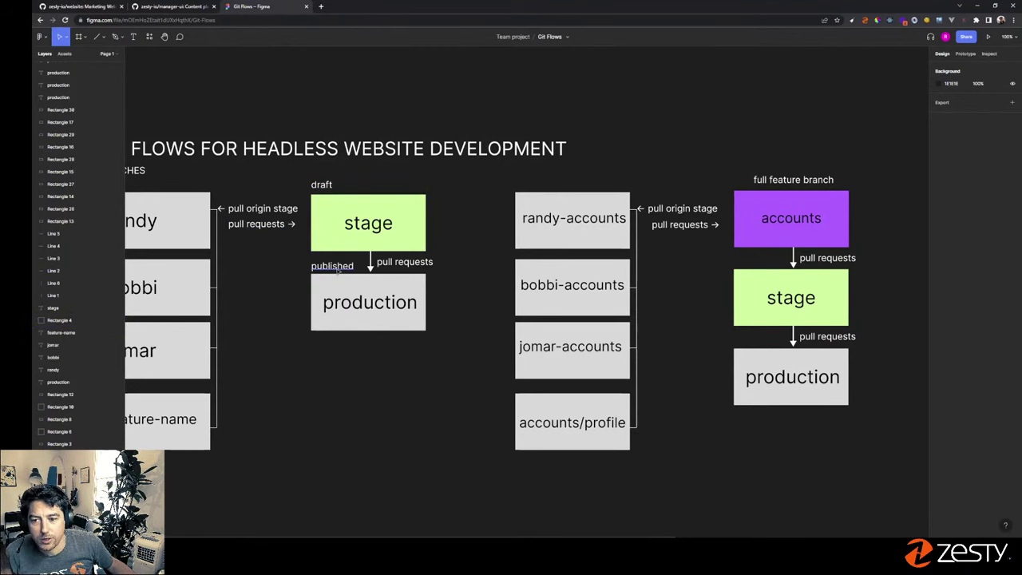
pyautogui.moveTo(337, 272); pyautogui.dragTo(337, 271)
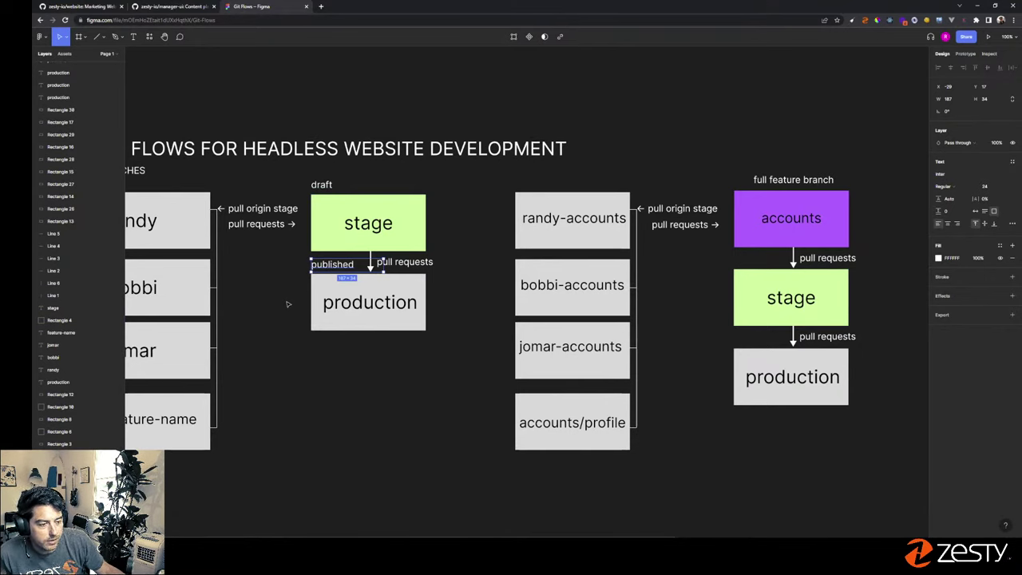
pyautogui.click(374, 347)
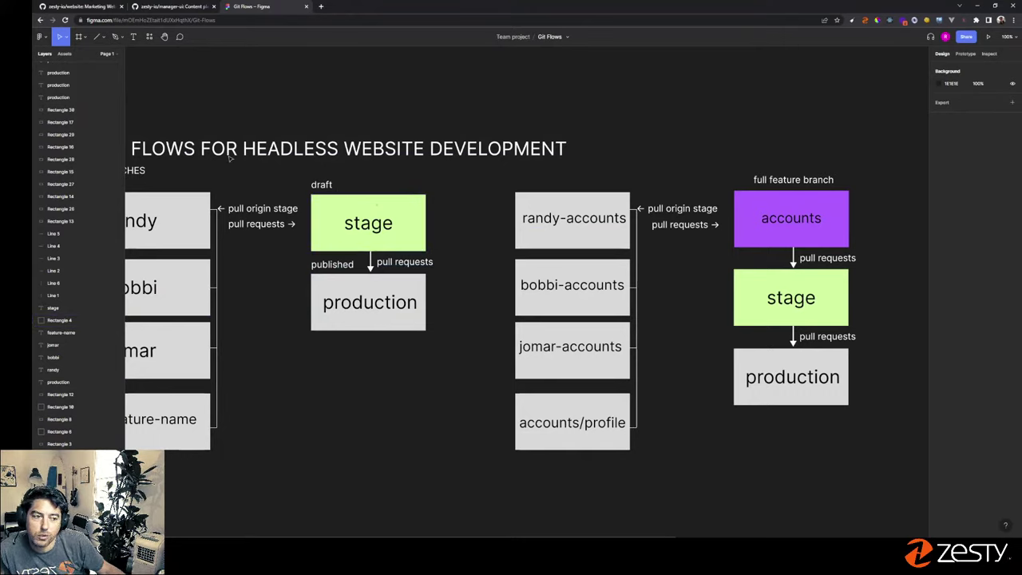
# - Open the website repo's .env.example and highlight the PRODUCTION=false setting
pyautogui.click(88, 8)
pyautogui.scroll(-5, 222, 356)
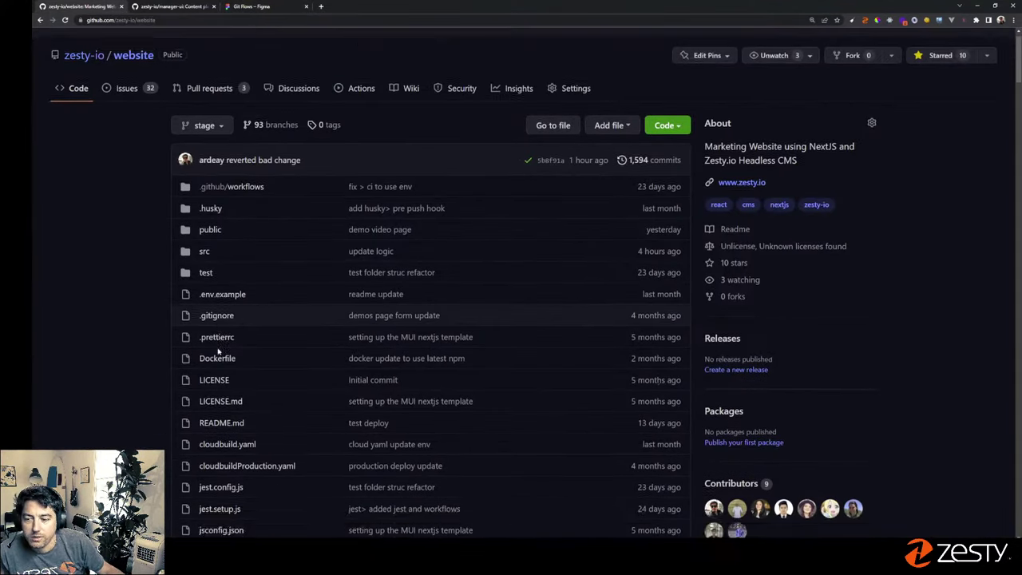
pyautogui.scroll(3, 208, 240)
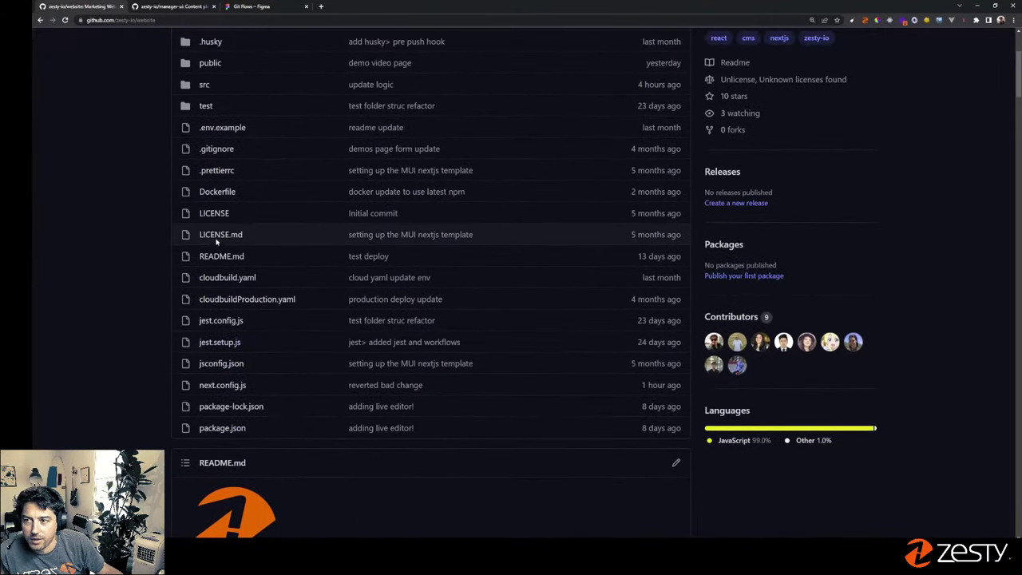
pyautogui.click(219, 132)
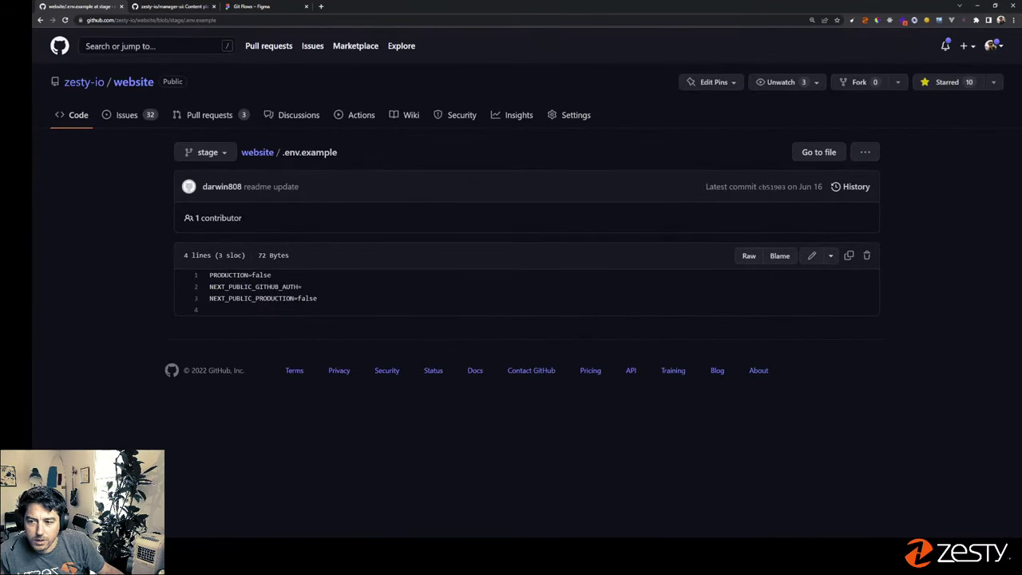
pyautogui.moveTo(317, 298); pyautogui.dragTo(285, 274)
pyautogui.click(209, 274)
pyautogui.click(290, 277)
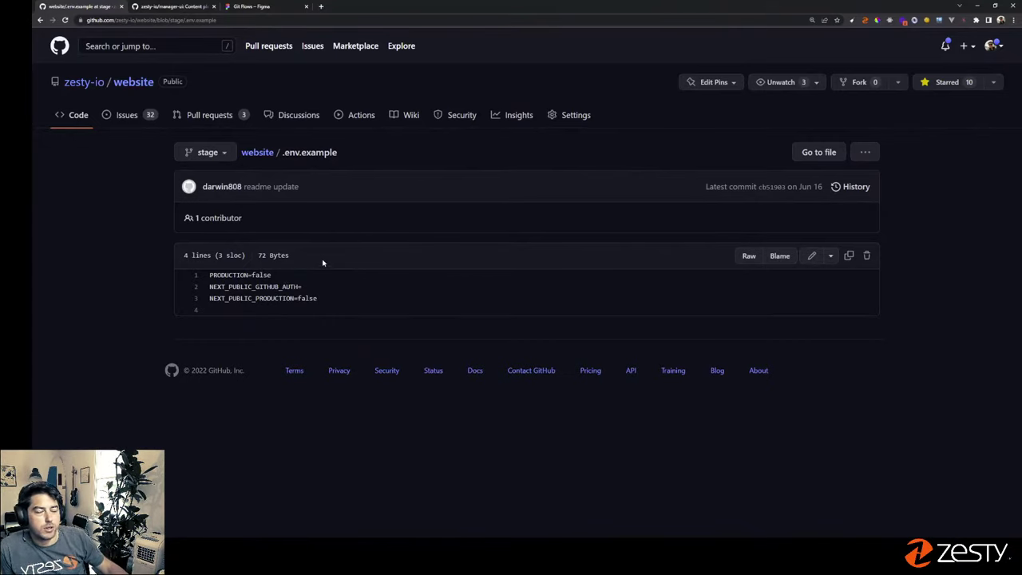
pyautogui.doubleClick(262, 275)
pyautogui.click(261, 274)
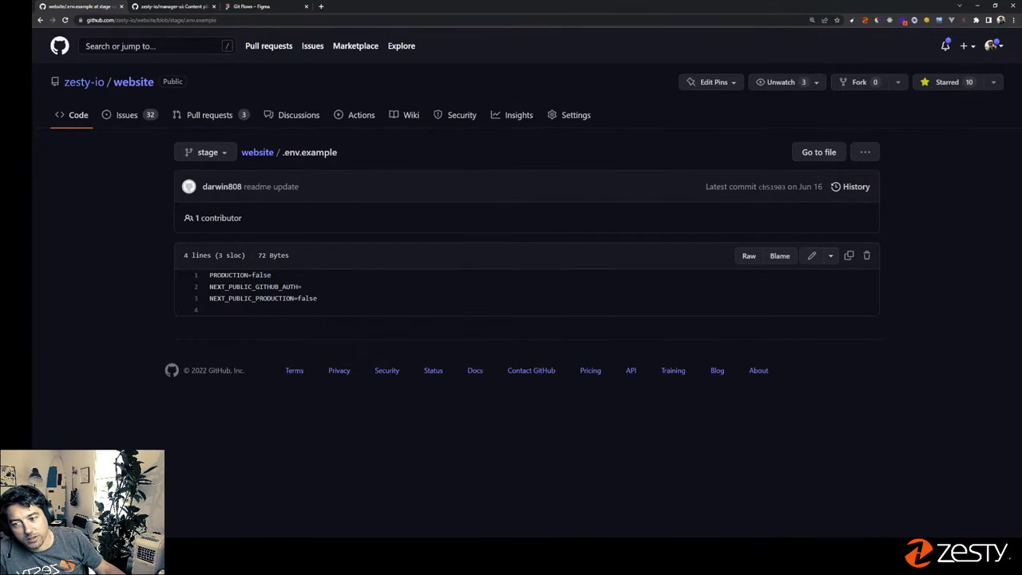
pyautogui.moveTo(213, 275); pyautogui.dragTo(301, 283)
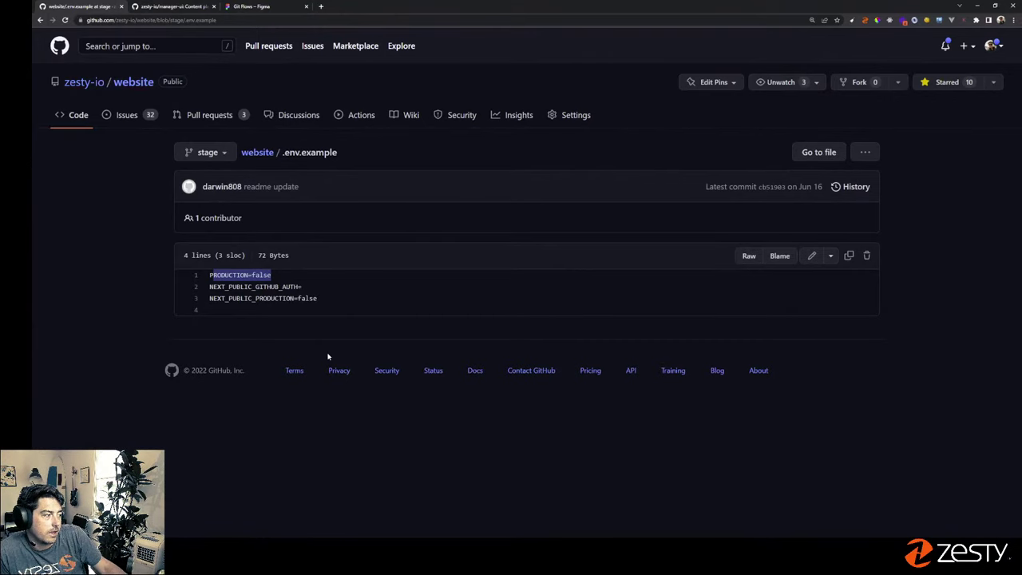
pyautogui.click(113, 184)
# - Compare with the manager-ui repository, then return to the Git Flows diagram
pyautogui.click(180, 7)
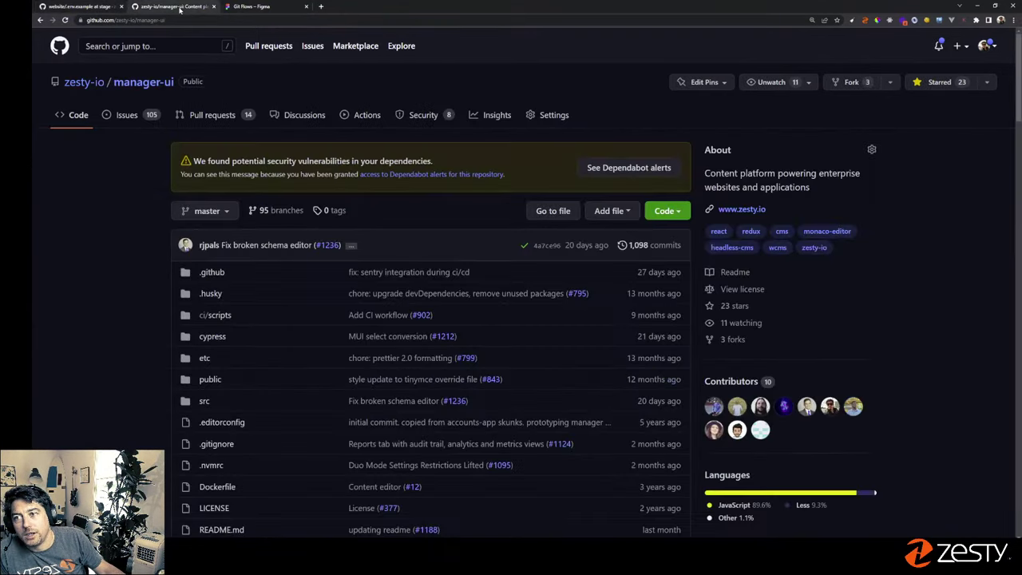
pyautogui.click(116, 11)
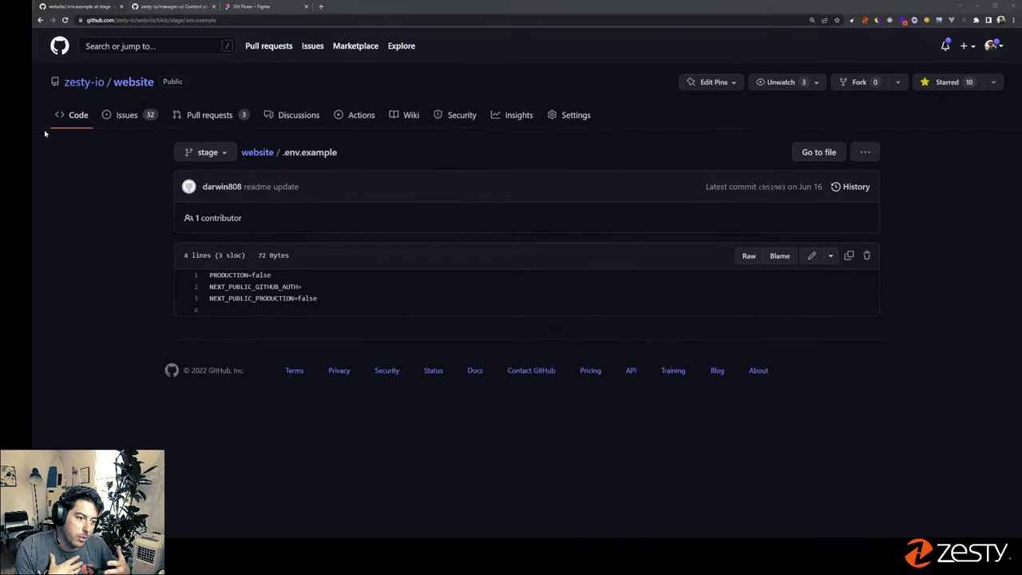
pyautogui.click(183, 8)
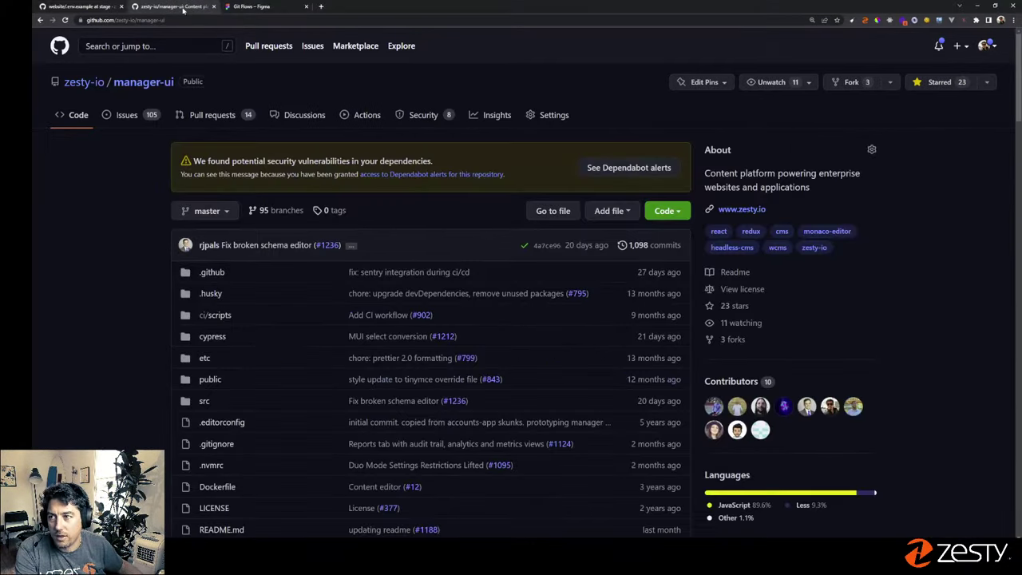
pyautogui.click(264, 10)
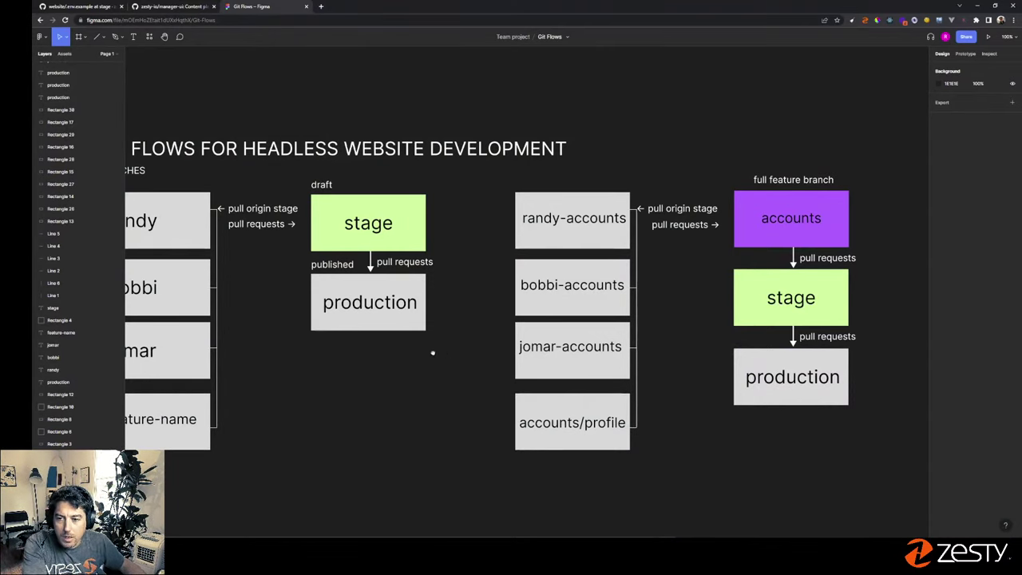
# - Tuck 'published' into the production box's bottom-right corner and 'draft' into the stage box's
pyautogui.hscroll(3, 434, 354)
pyautogui.click(278, 266)
pyautogui.moveTo(278, 265); pyautogui.dragTo(275, 338)
pyautogui.moveTo(267, 185); pyautogui.dragTo(358, 246)
pyautogui.moveTo(276, 339); pyautogui.dragTo(346, 324)
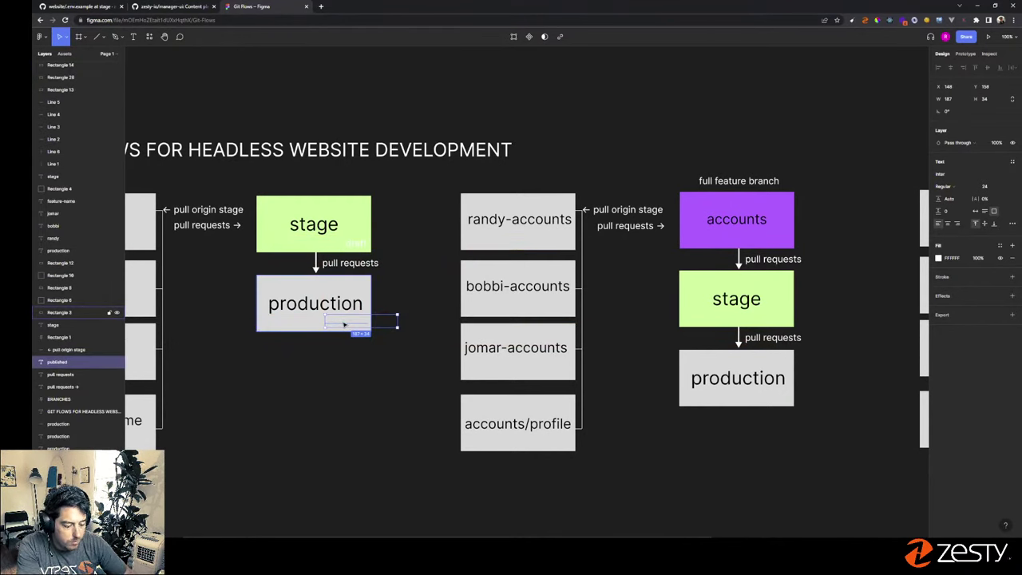
pyautogui.click(359, 357)
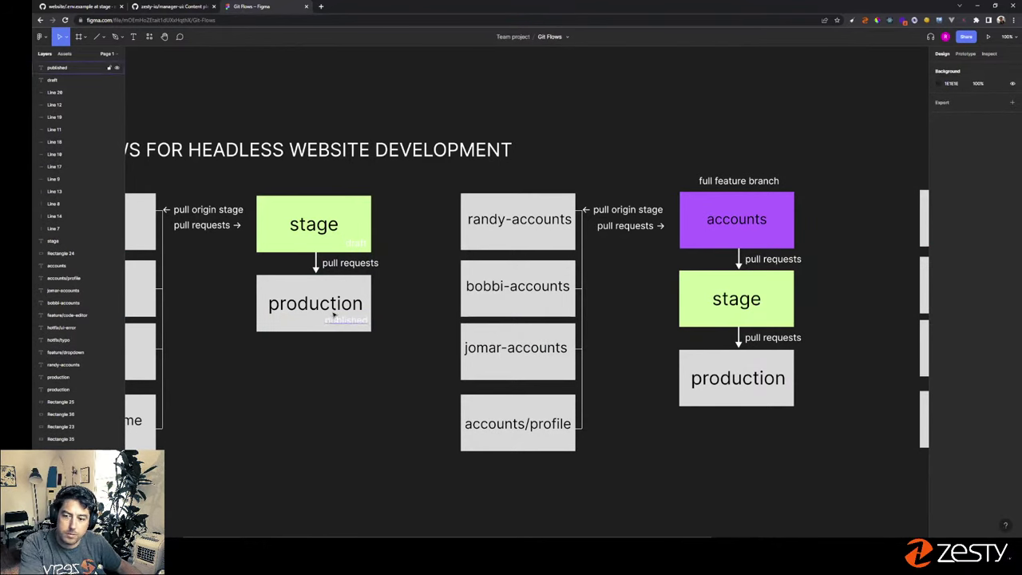
pyautogui.moveTo(337, 320); pyautogui.dragTo(342, 323)
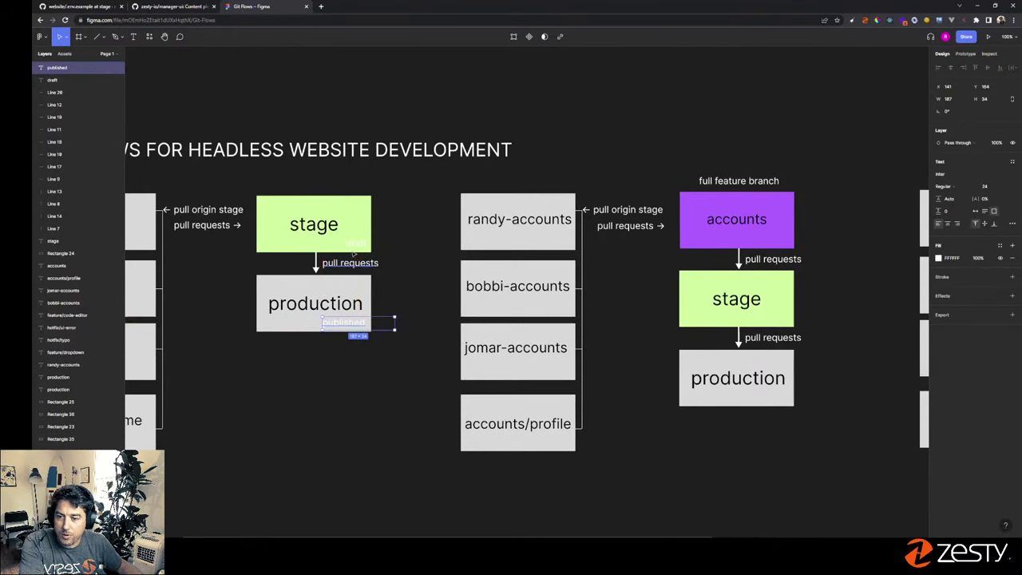
pyautogui.moveTo(355, 243); pyautogui.dragTo(360, 245)
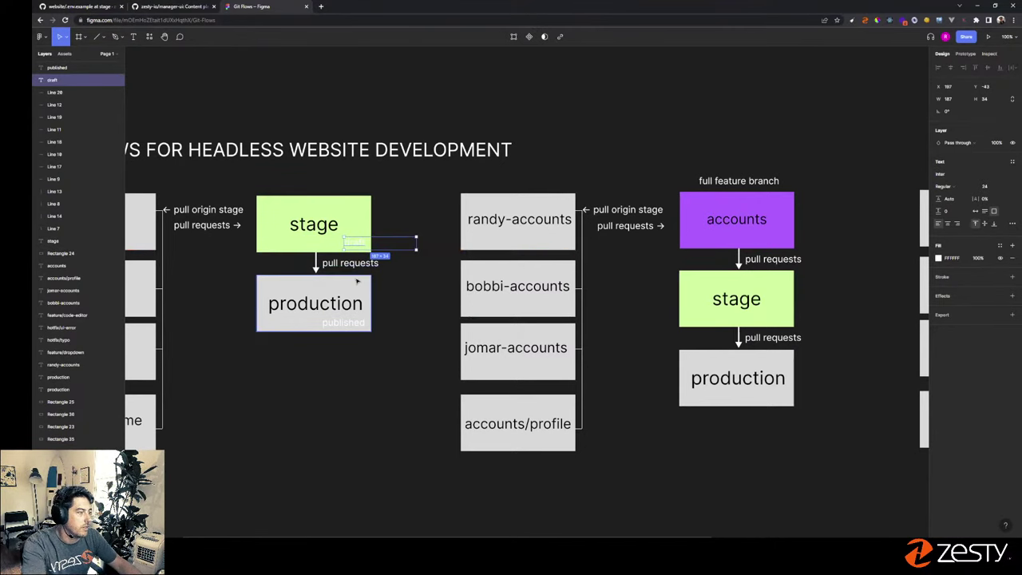
pyautogui.click(381, 404)
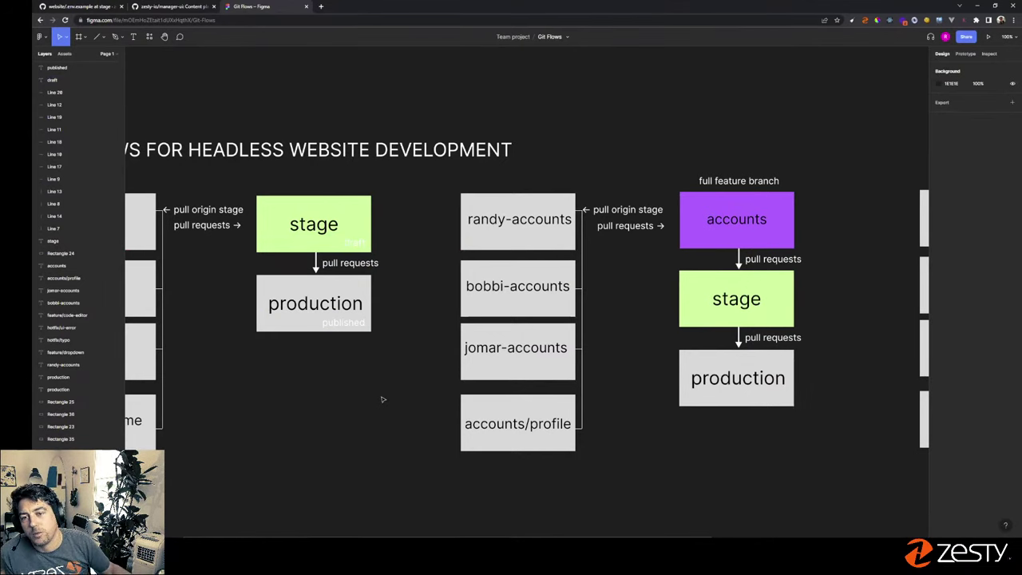
pyautogui.click(174, 8)
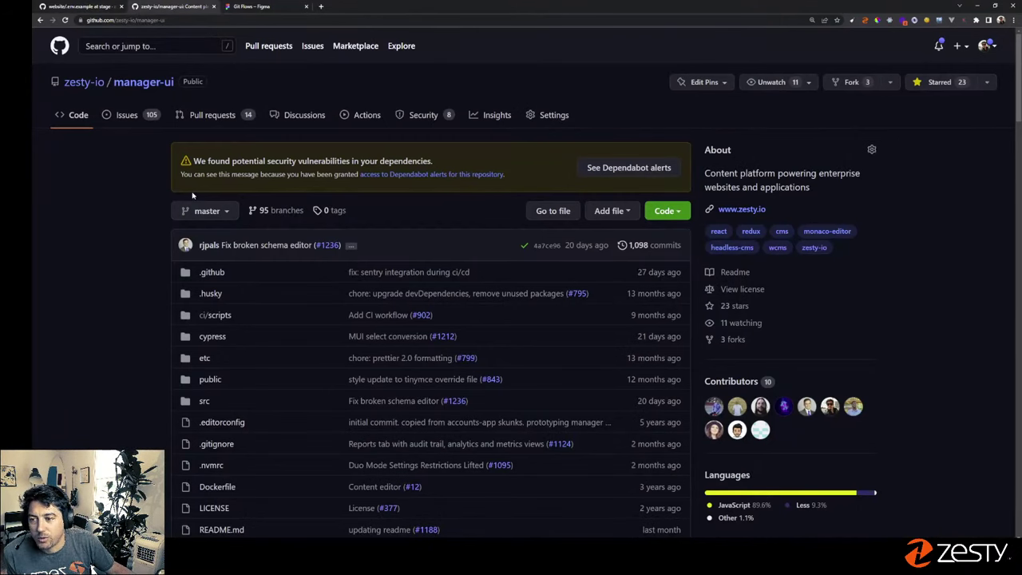
pyautogui.click(80, 7)
pyautogui.click(174, 6)
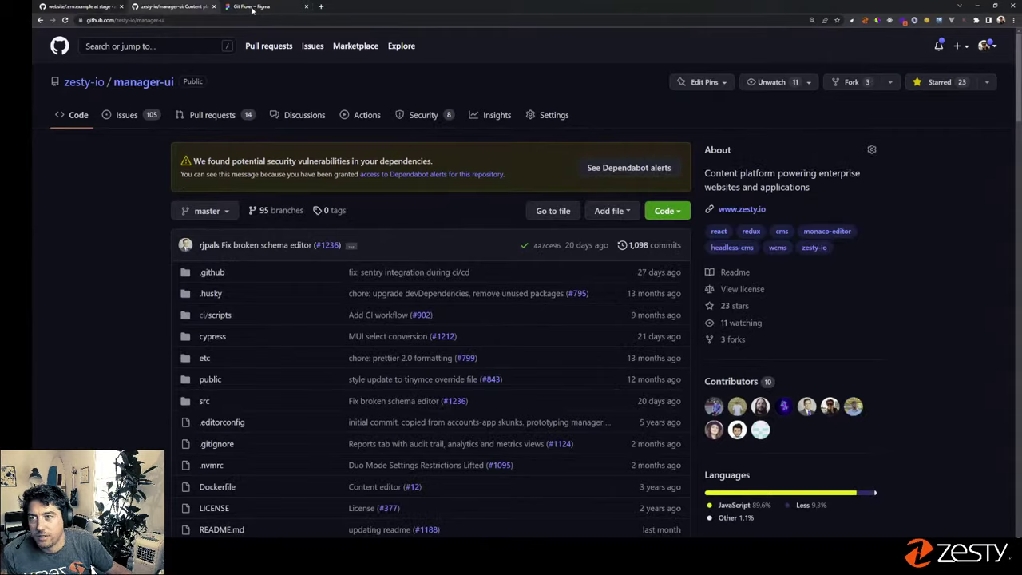
pyautogui.click(253, 8)
pyautogui.hscroll(-5, 207, 339)
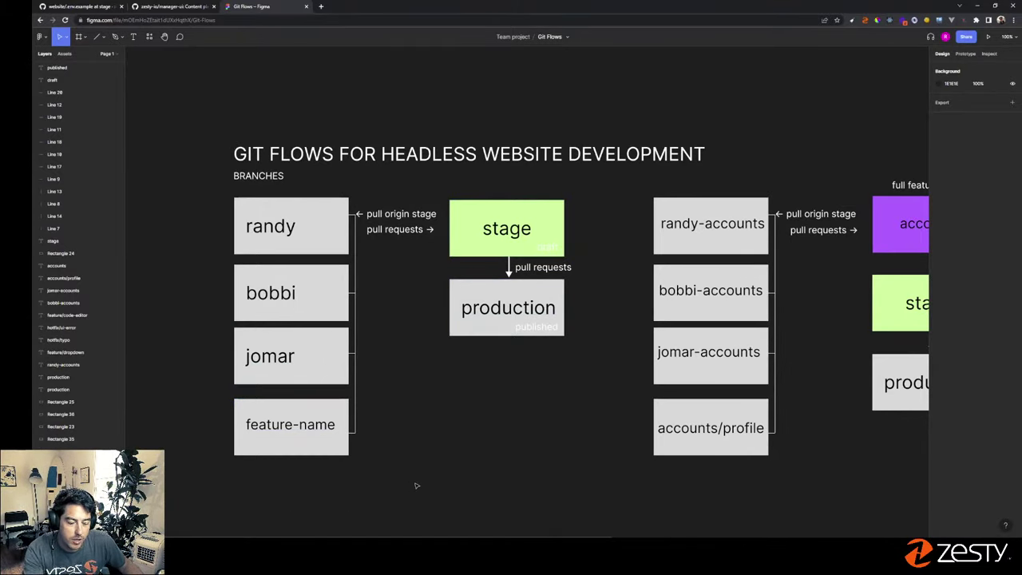
pyautogui.hscroll(12, 673, 456)
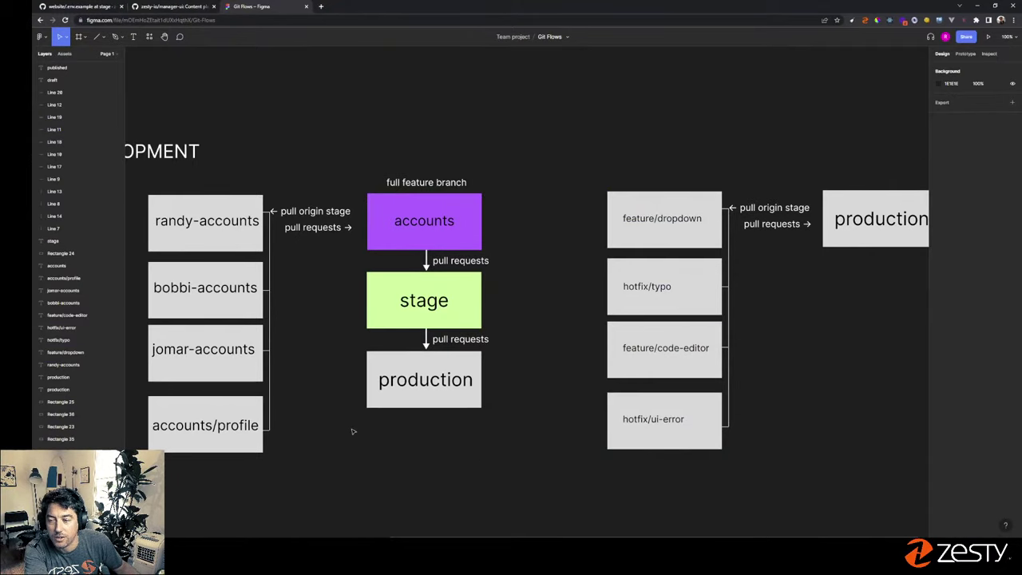
pyautogui.moveTo(353, 432); pyautogui.dragTo(771, 388)
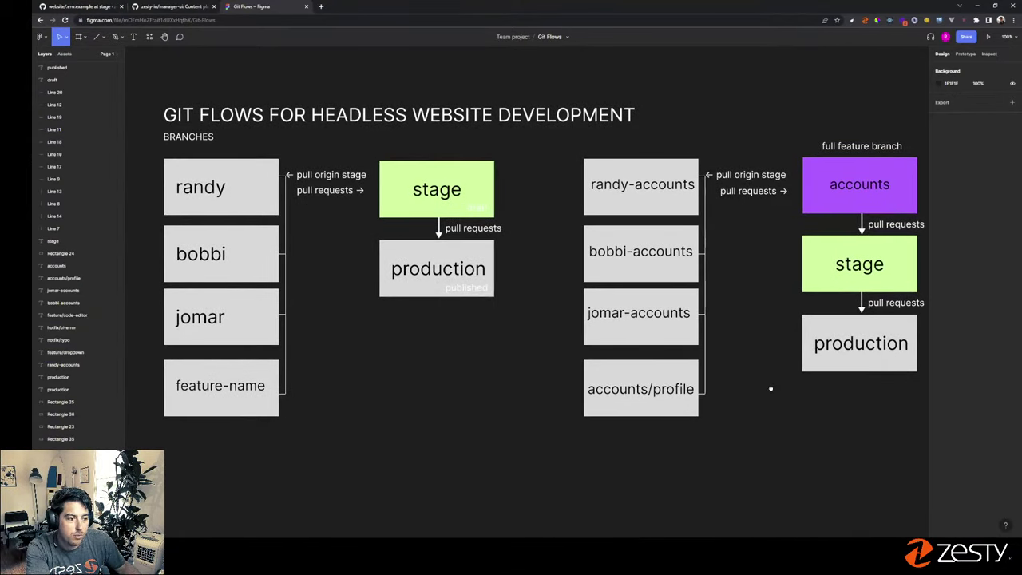